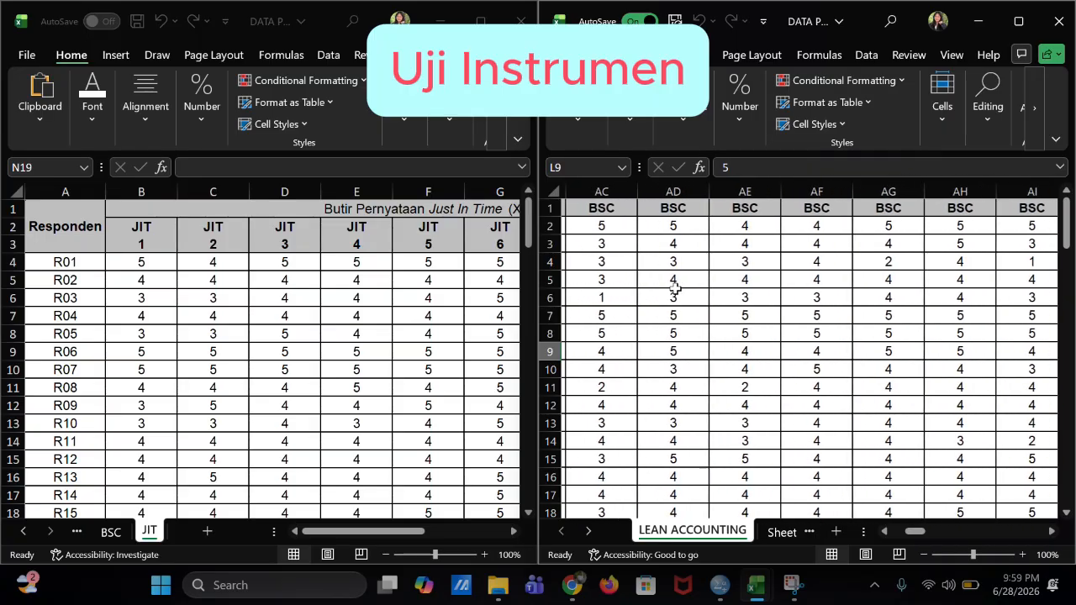
# Step: Close both open Excel workbooks and switch to the empty SPSS data editor
pyautogui.hscroll(5, 675, 287)
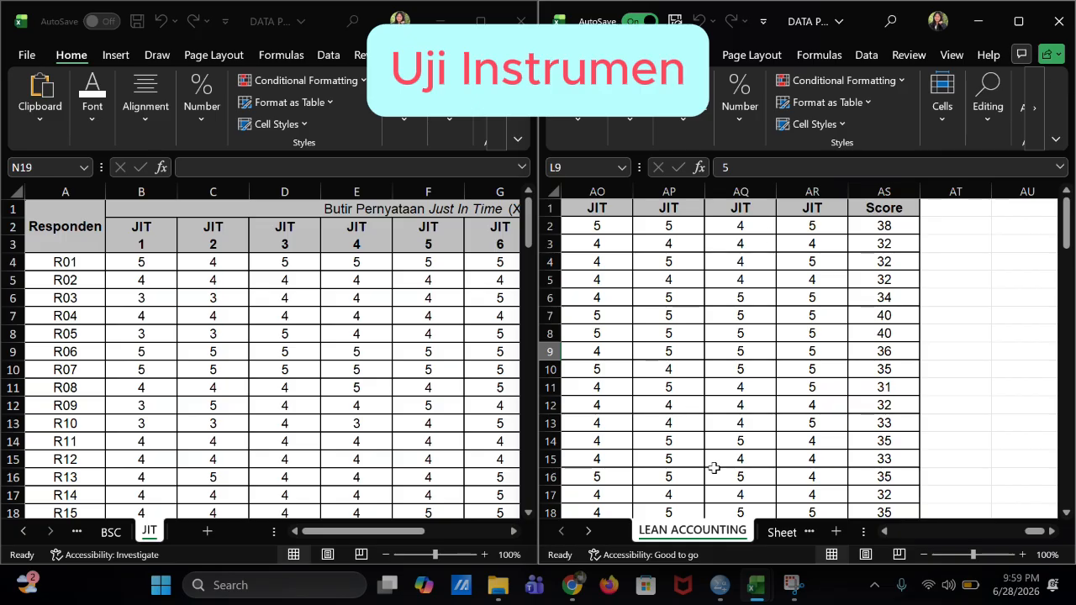
pyautogui.click(721, 592)
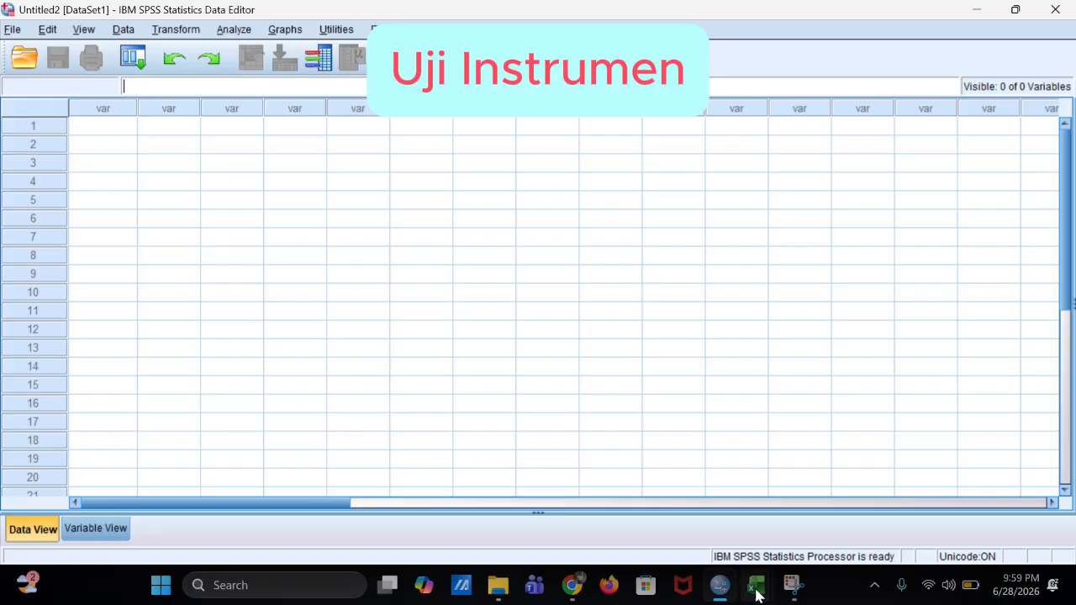
pyautogui.click(874, 509)
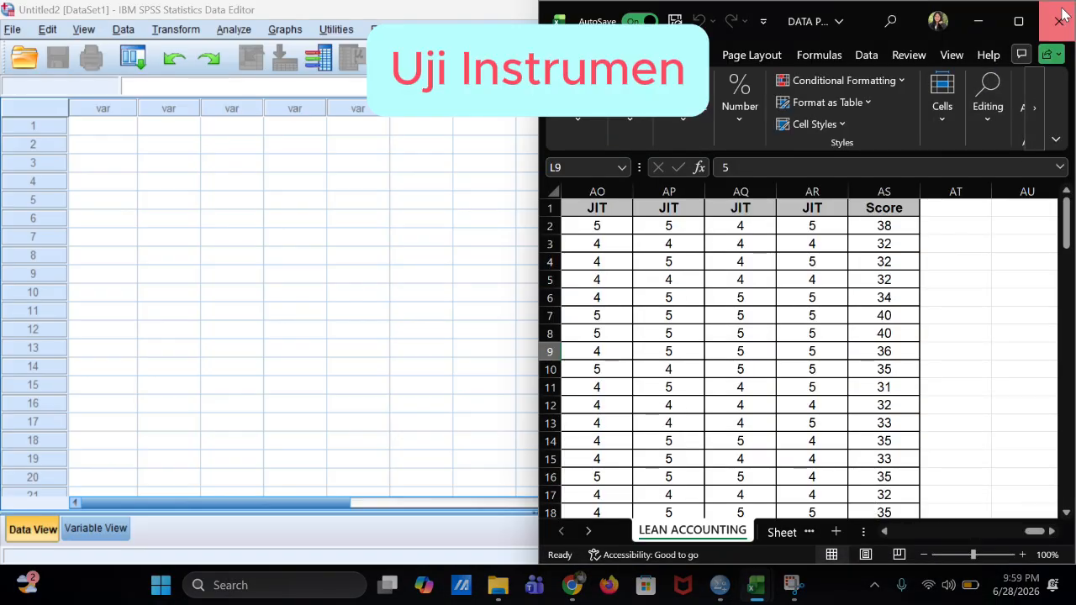
pyautogui.click(1059, 18)
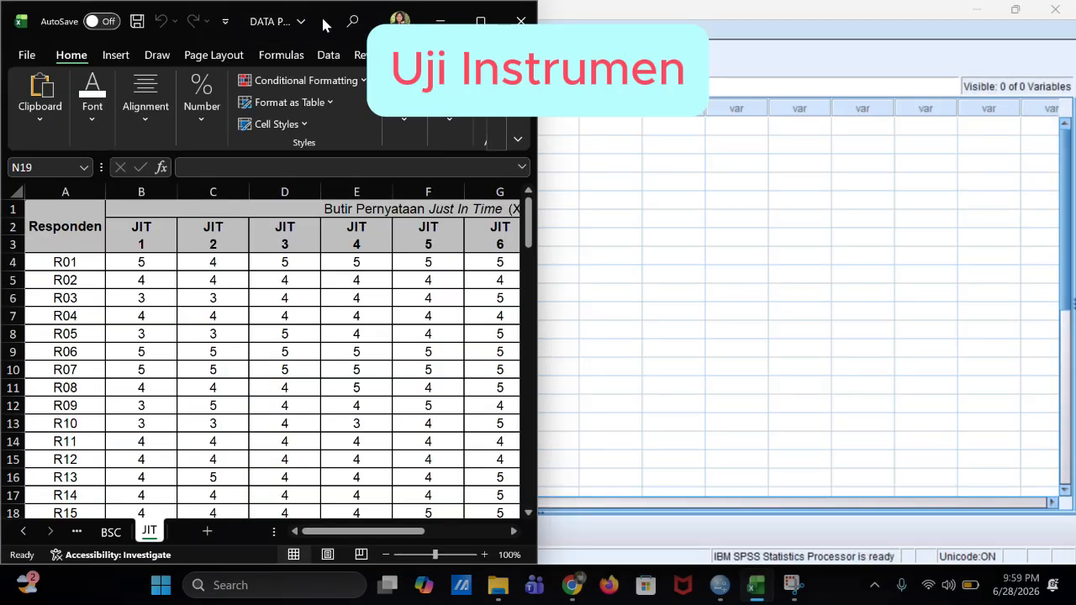
pyautogui.moveTo(336, 27); pyautogui.dragTo(399, 152)
pyautogui.click(582, 134)
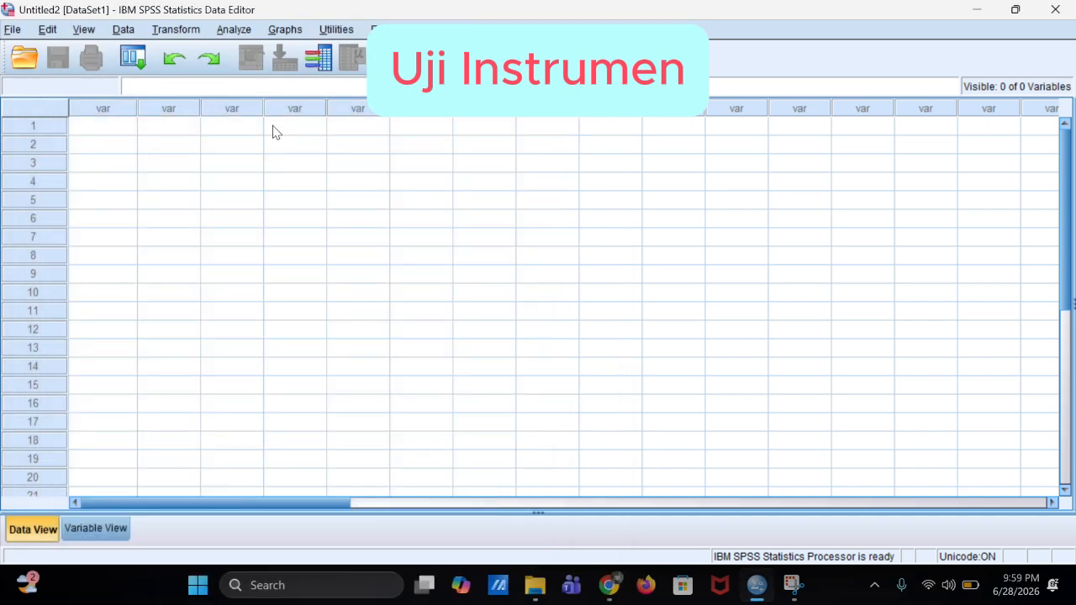
# Step: Import the LEAN ACCOUNTING worksheet of DATA PRIMER.xlsx from the Statistika Bisnis folder as a new dataset
pyautogui.click(12, 30)
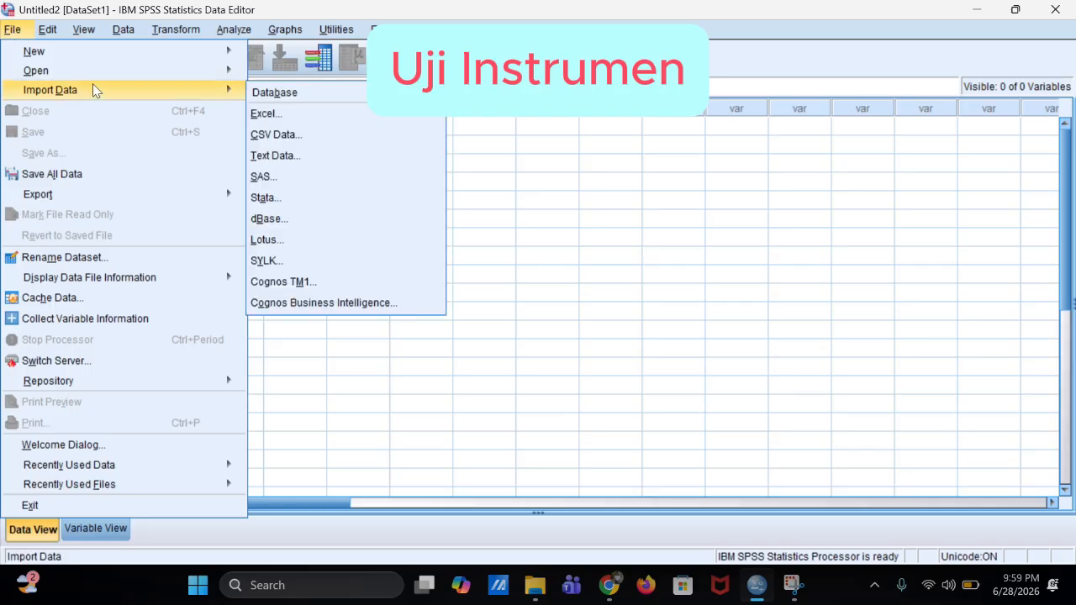
pyautogui.moveTo(216, 90)
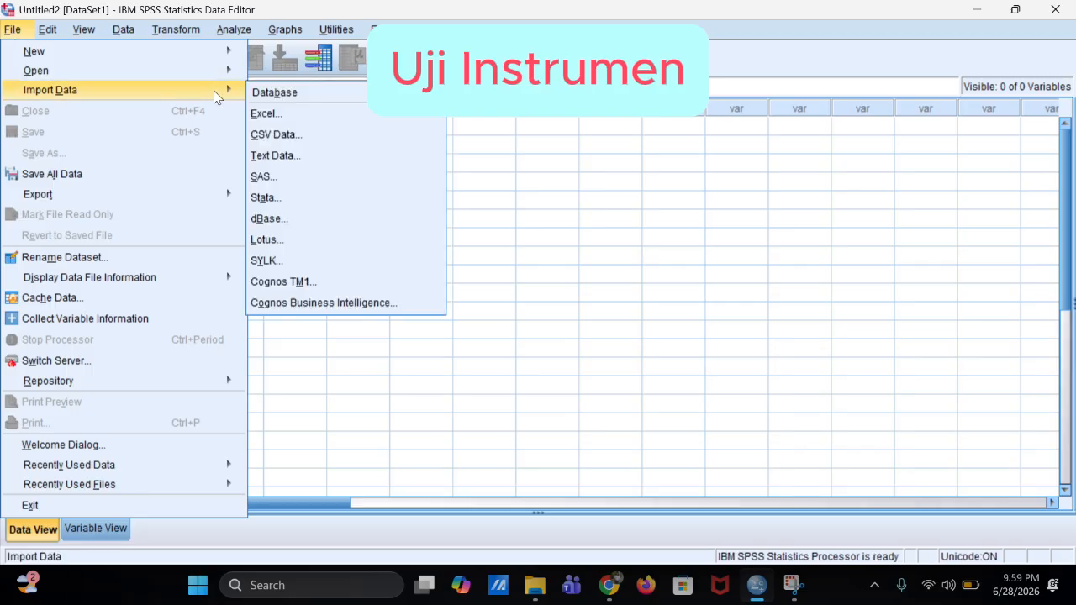
pyautogui.click(314, 114)
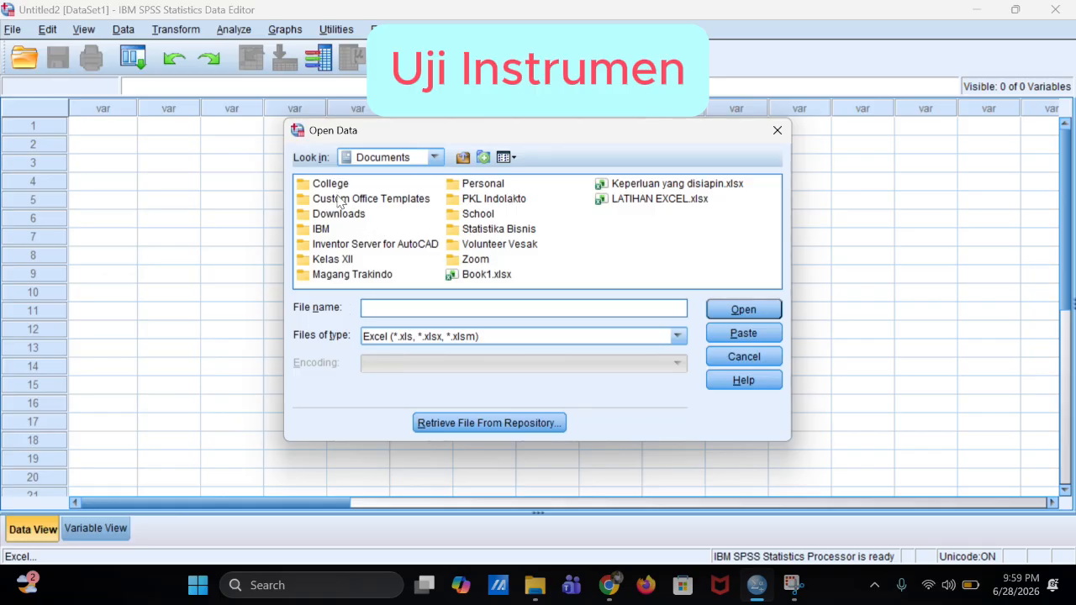
pyautogui.doubleClick(495, 231)
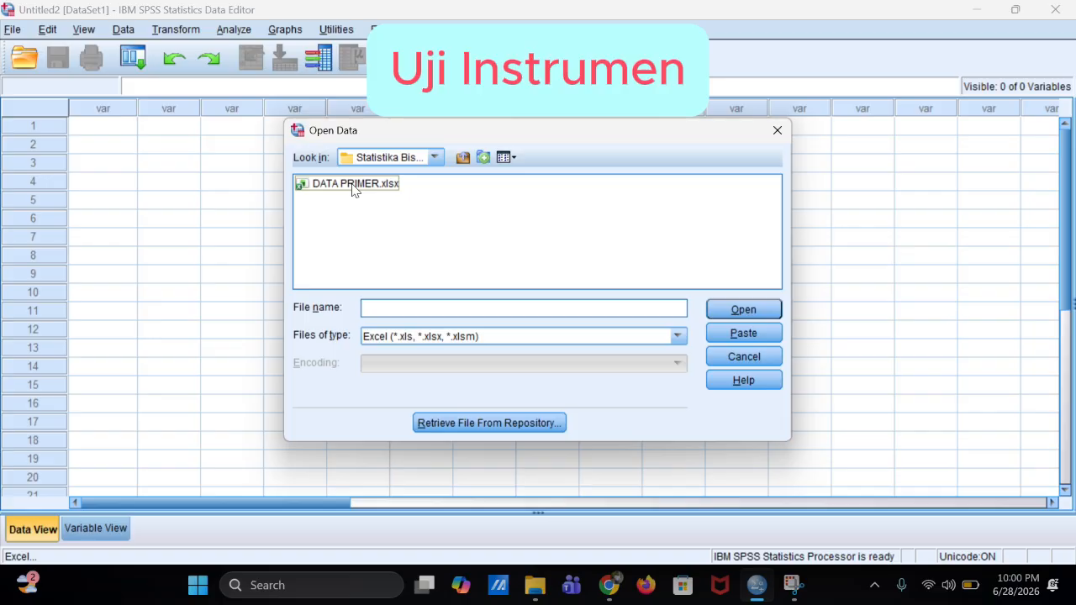
pyautogui.doubleClick(353, 183)
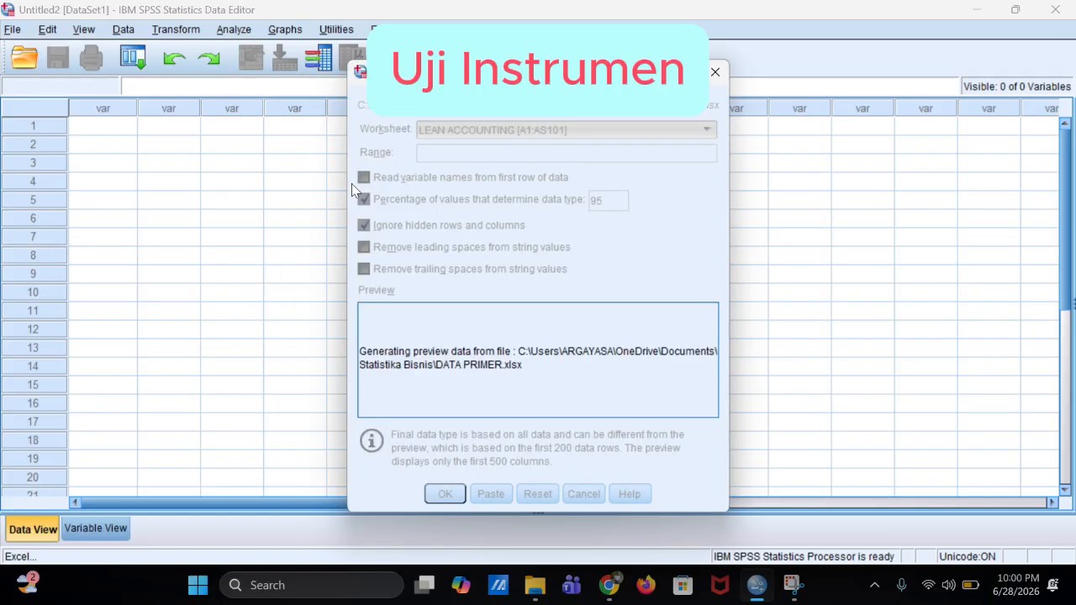
pyautogui.click(450, 497)
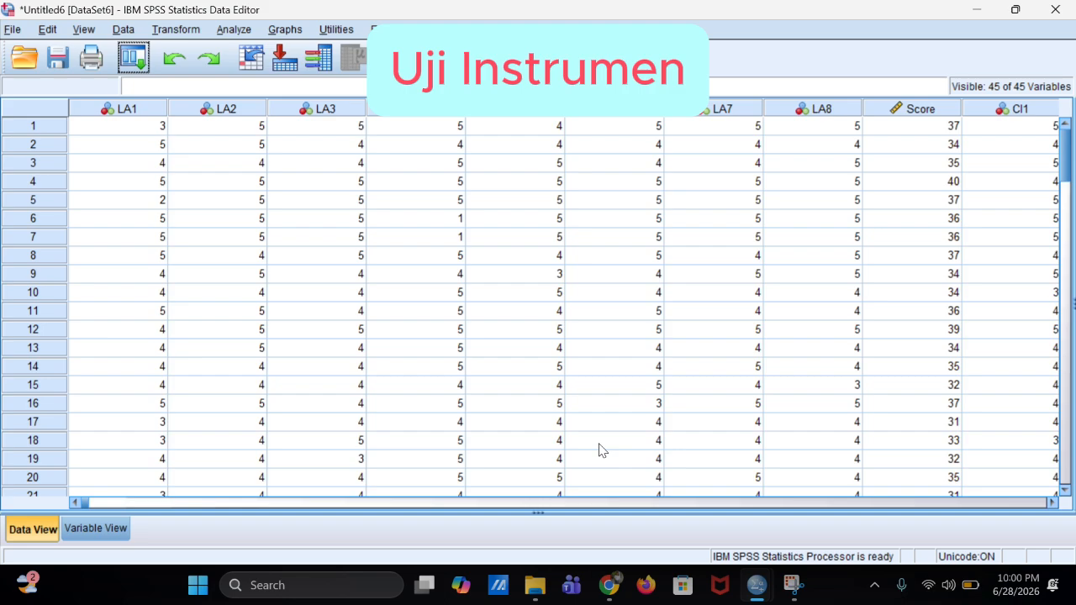
# Step: Set up a Reliability Analysis with the variables LA1 through LA8 as its items
pyautogui.click(236, 30)
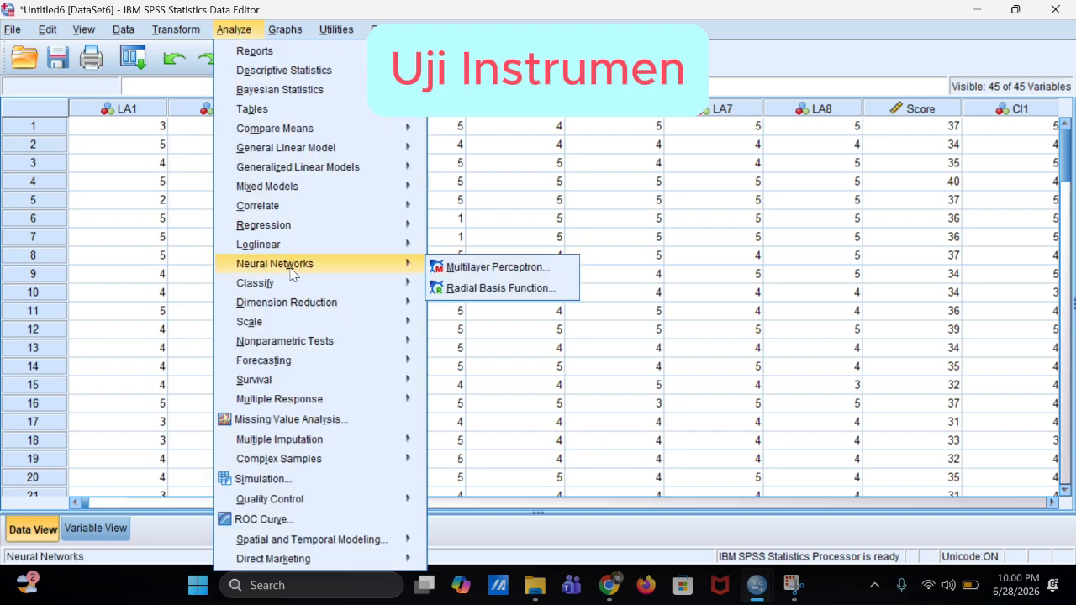
pyautogui.moveTo(311, 323)
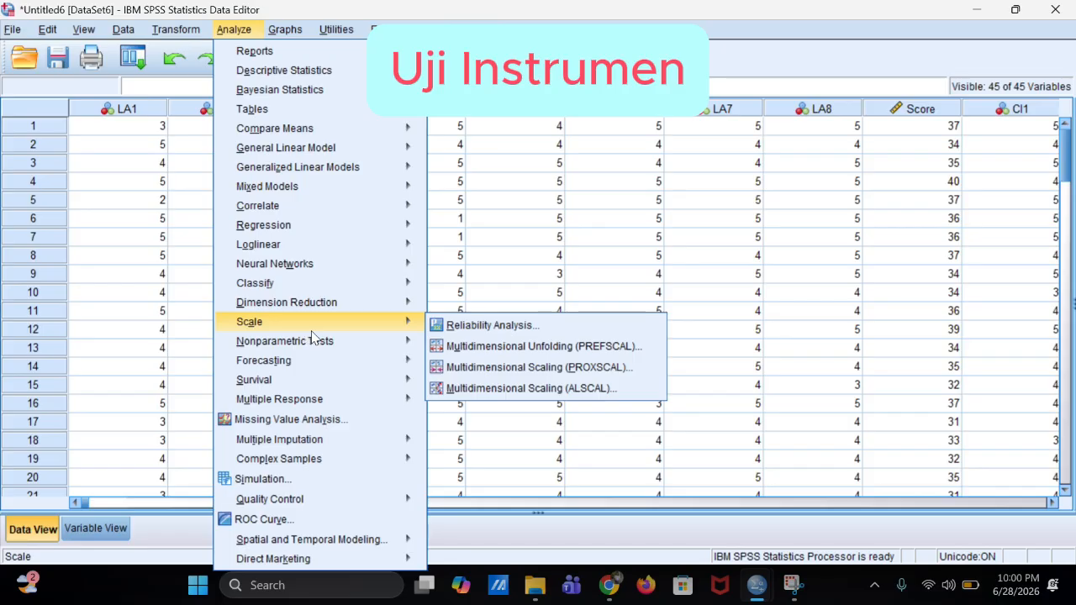
pyautogui.click(459, 326)
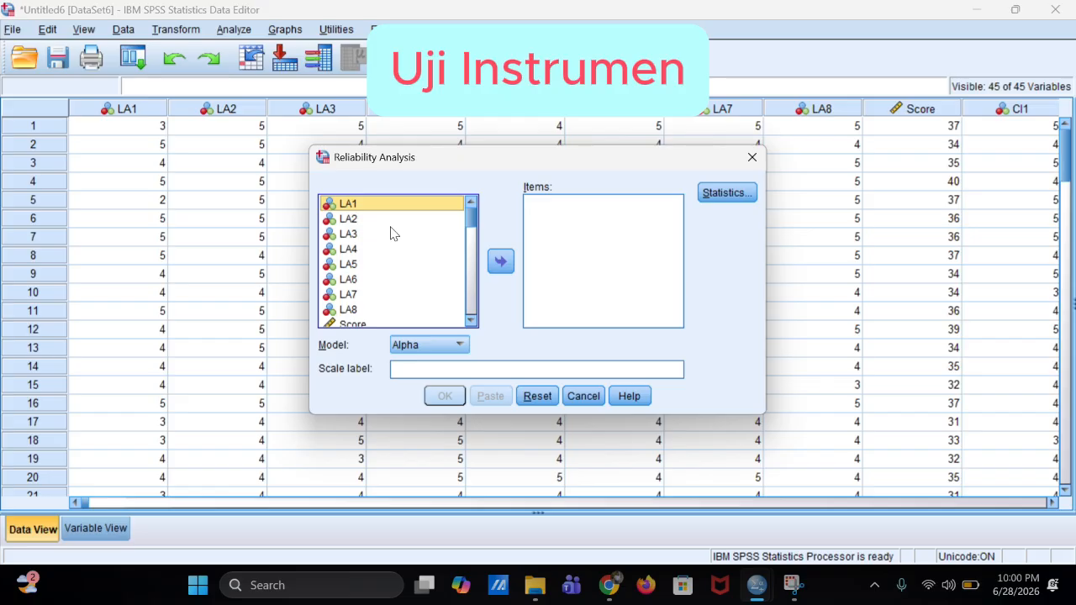
pyautogui.hotkey('shift', 'Down')
pyautogui.hotkey('shift', 'Down')
pyautogui.hotkey('shift', 'Down')
pyautogui.hotkey('shift', 'Down')
pyautogui.hotkey('shift', 'Down')
pyautogui.hotkey('shift', 'Down')
pyautogui.hotkey('shift', 'Down')
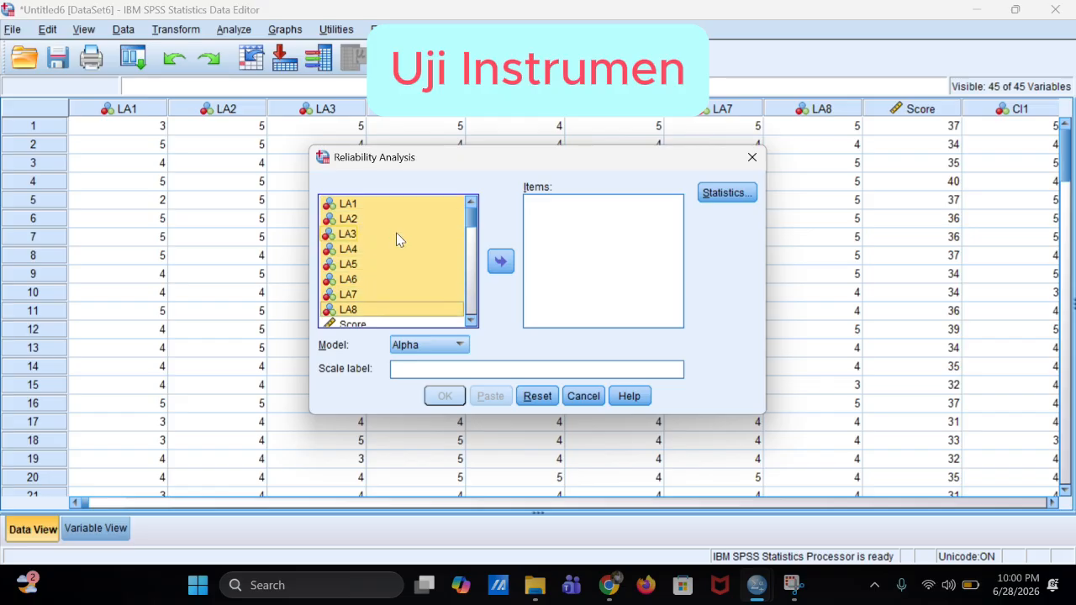
pyautogui.click(501, 263)
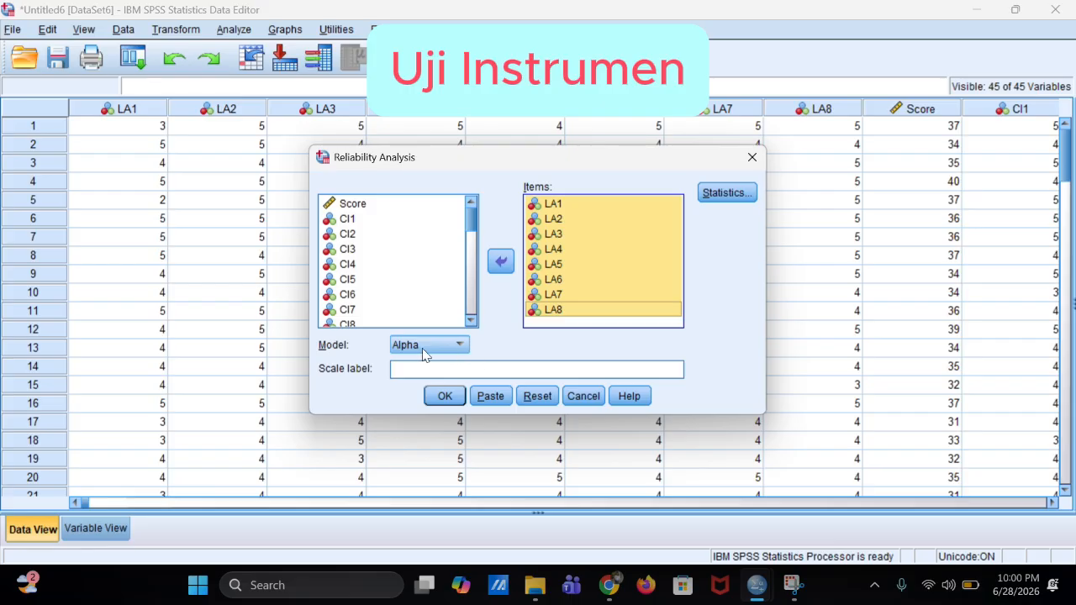
# Step: Include the Scale if item deleted and inter-item Correlations statistics, and run the reliability analysis
pyautogui.click(719, 192)
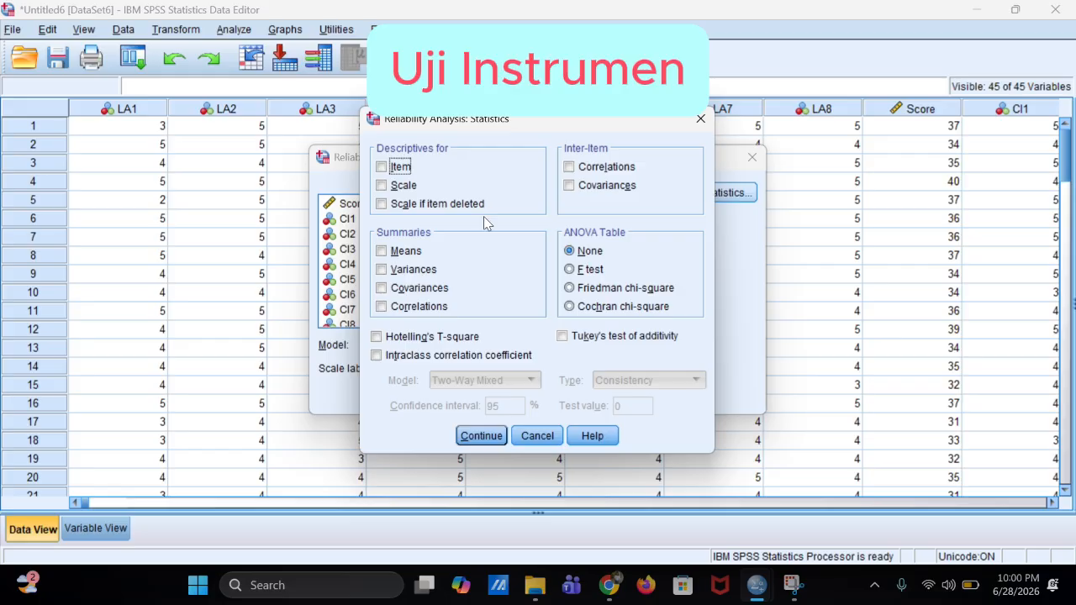
pyautogui.click(439, 208)
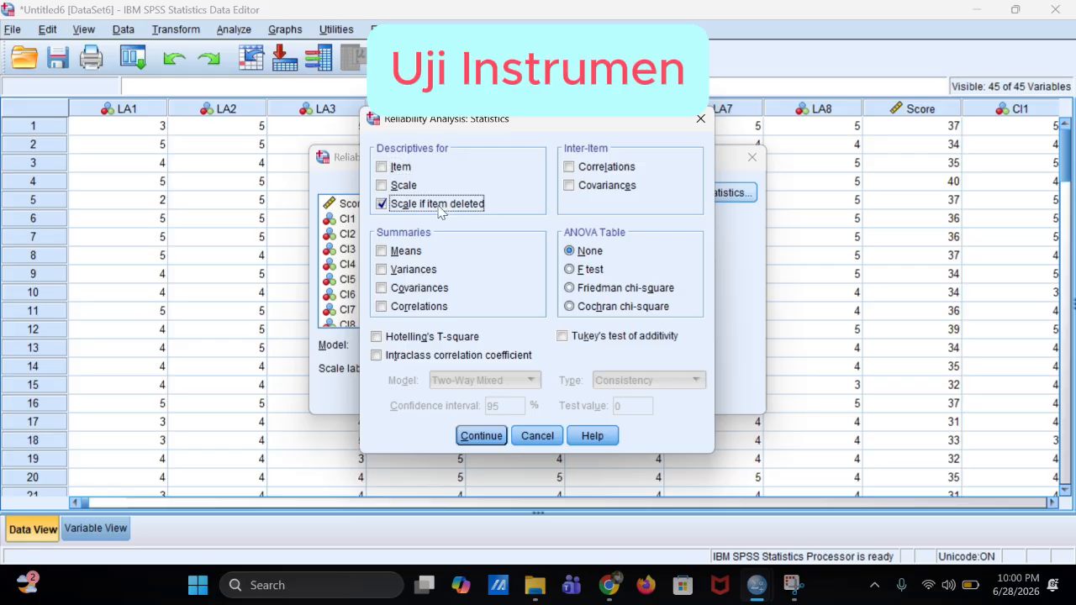
pyautogui.click(580, 172)
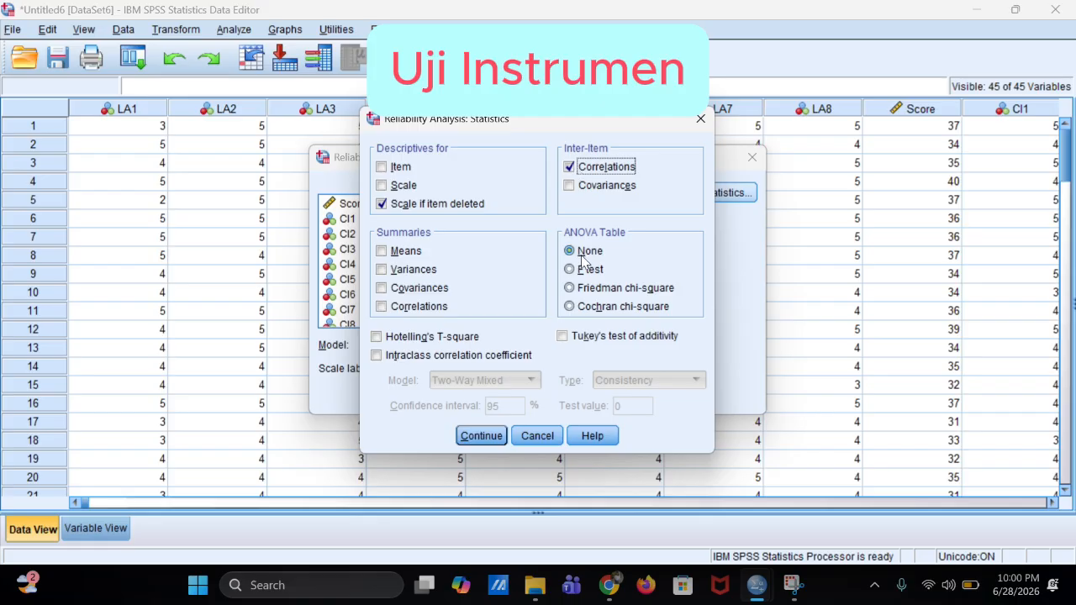
pyautogui.click(479, 435)
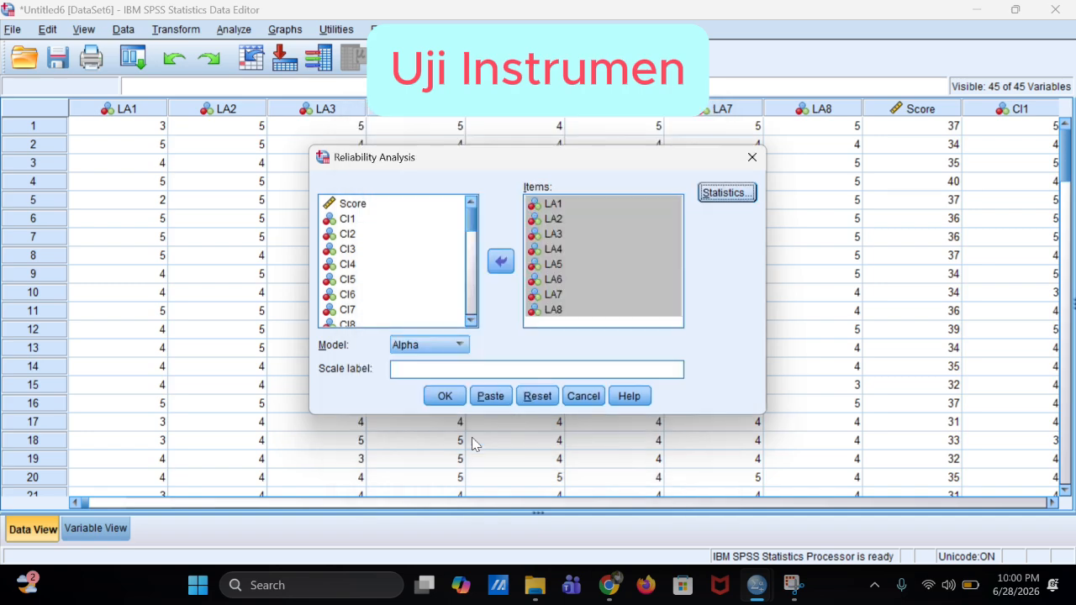
pyautogui.click(444, 396)
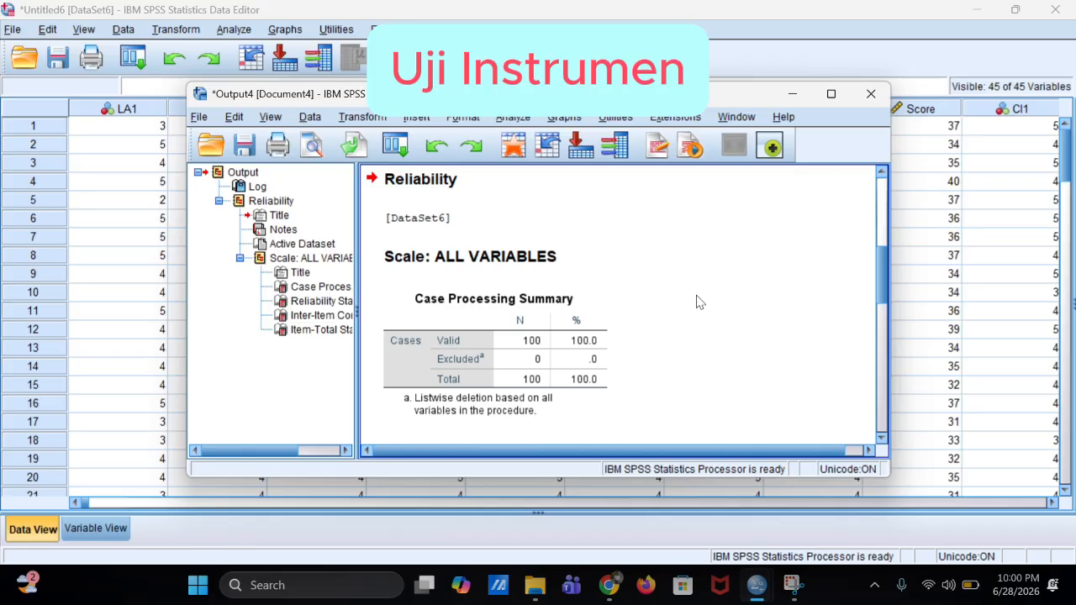
# Step: Examine the Case Processing Summary, Reliability Statistics and Inter-Item Correlation Matrix in the output for the LA items
pyautogui.scroll(-2, 697, 303)
pyautogui.scroll(2, 697, 302)
pyautogui.scroll(-2, 697, 303)
pyautogui.scroll(-2, 697, 302)
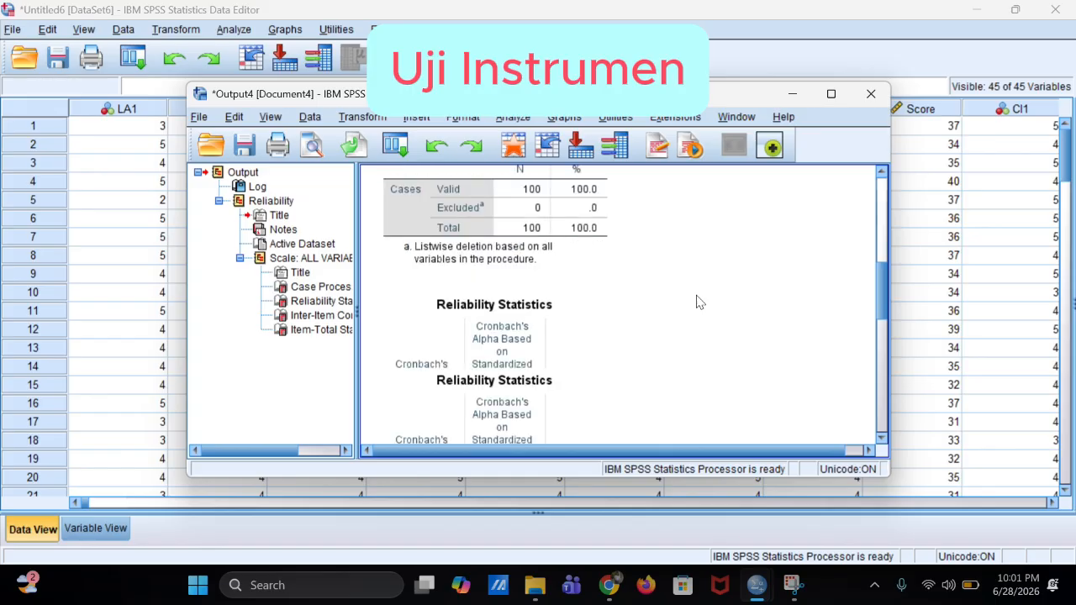
pyautogui.scroll(-2, 697, 303)
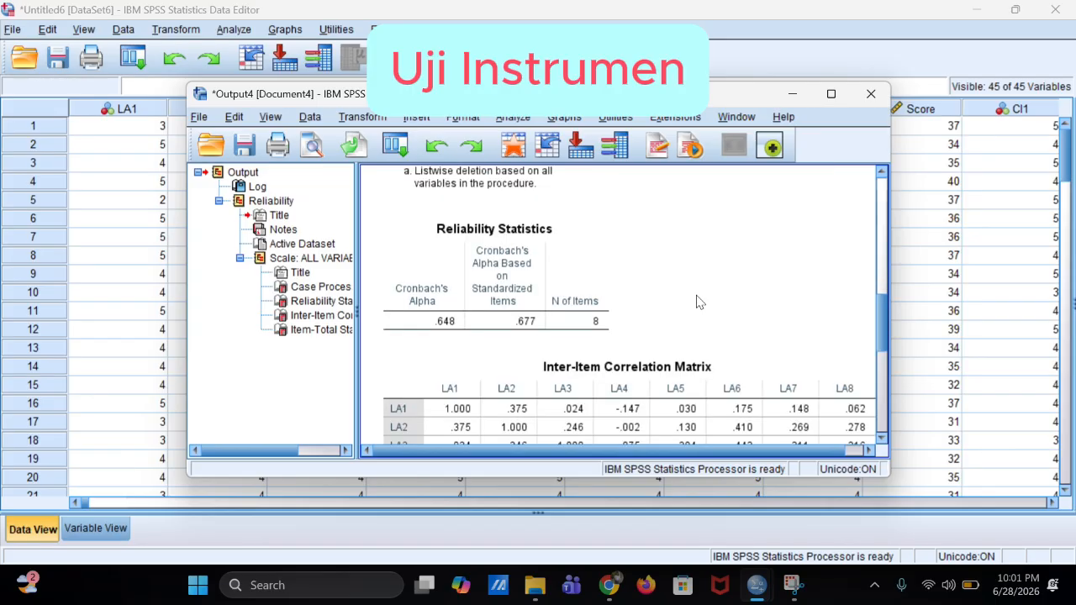
pyautogui.scroll(-2, 697, 303)
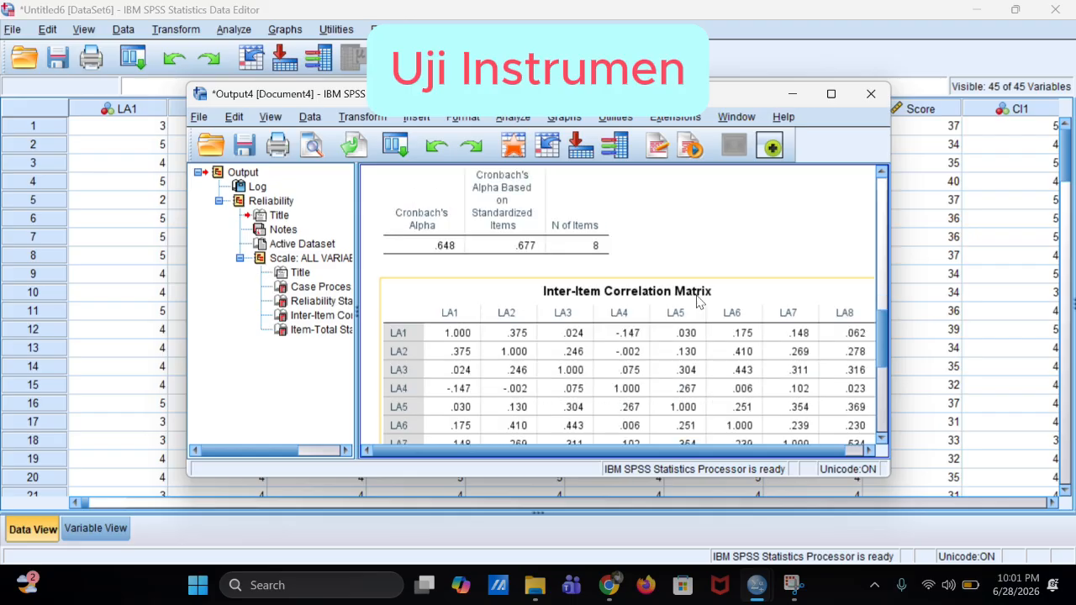
pyautogui.scroll(-6, 697, 302)
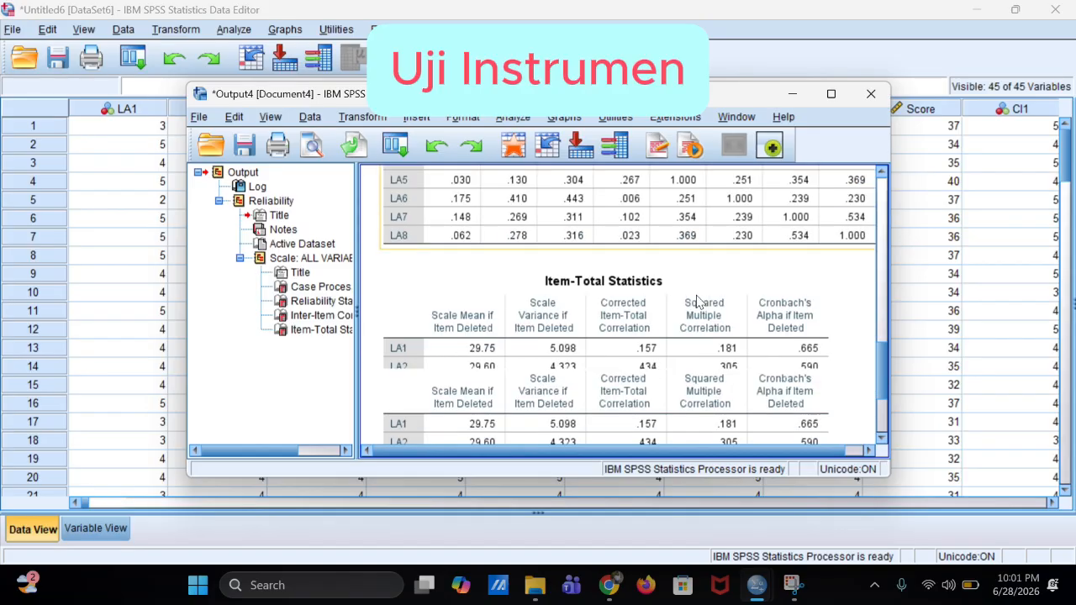
pyautogui.scroll(6, 697, 302)
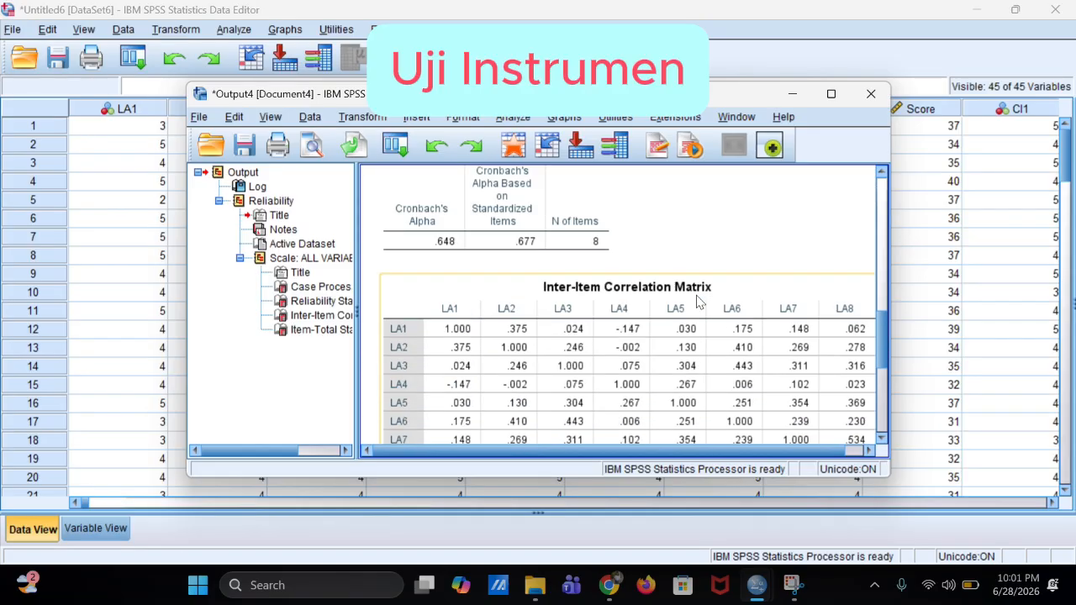
pyautogui.scroll(-2, 697, 303)
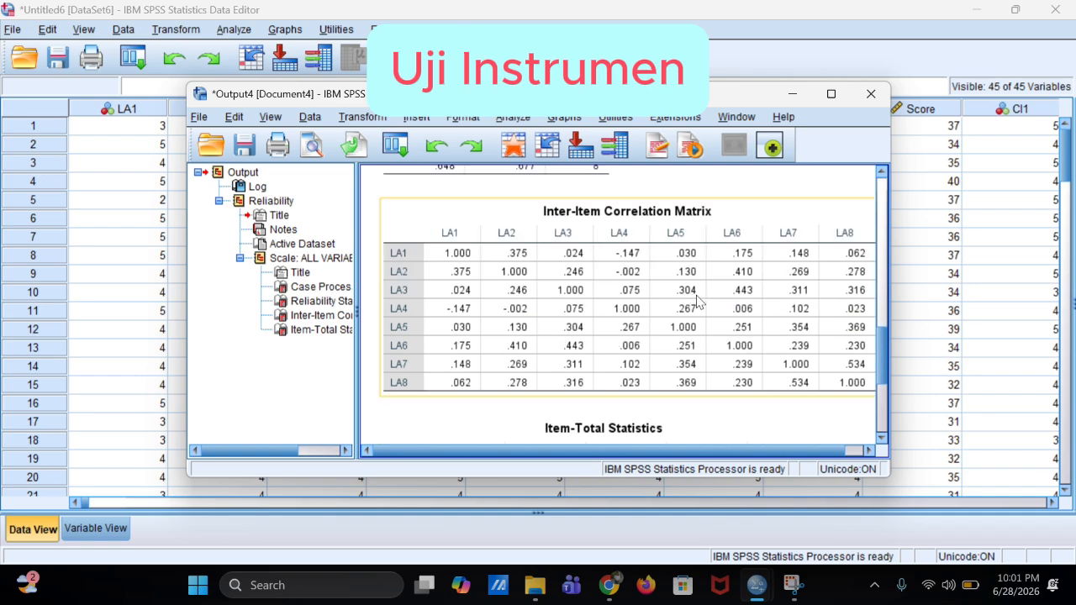
# Step: Review the Item-Total Statistics for LA1 through LA8, including the corrected item-total correlations, and return to the Reliability Statistics table
pyautogui.scroll(-6, 697, 303)
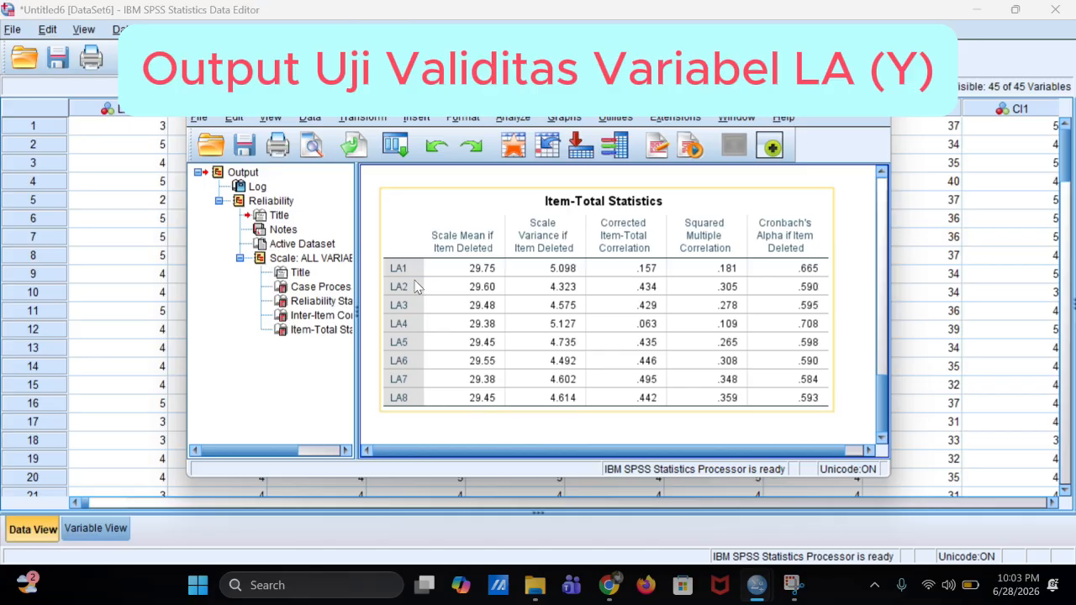
pyautogui.click(406, 362)
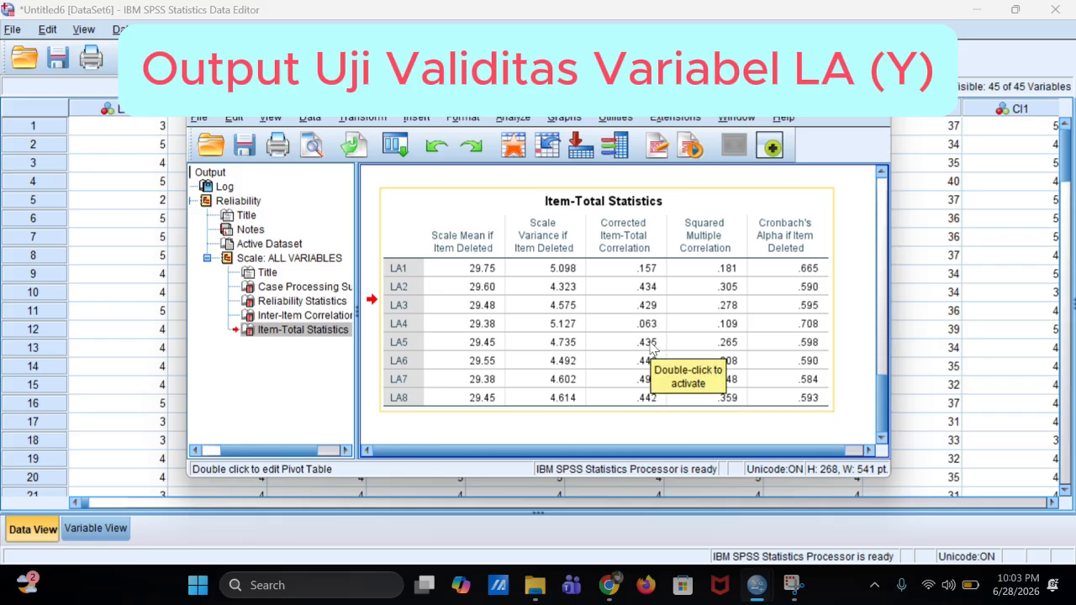
pyautogui.click(636, 364)
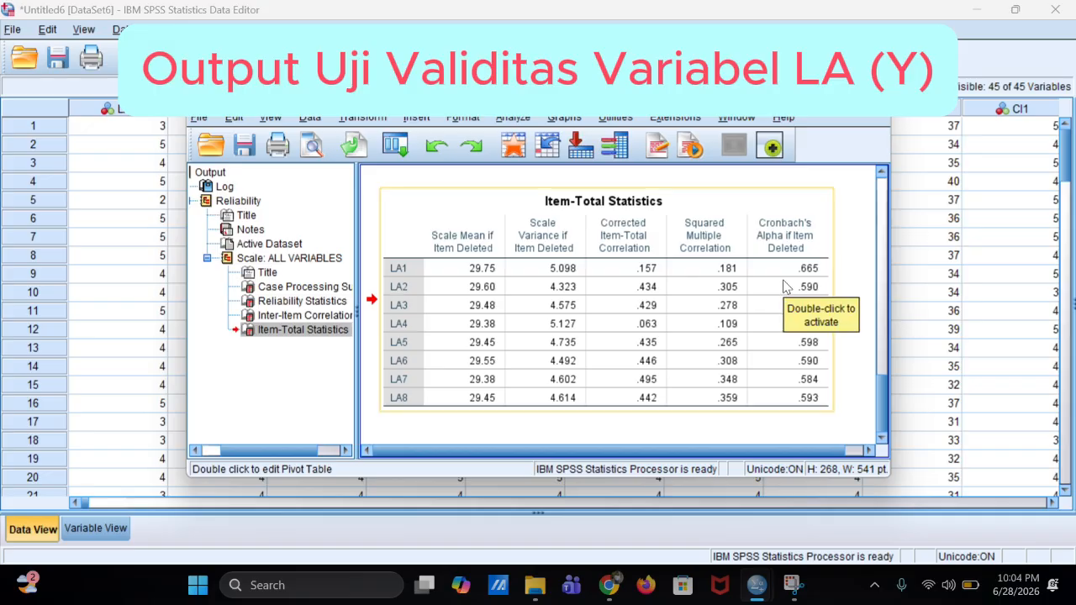
pyautogui.scroll(3, 783, 287)
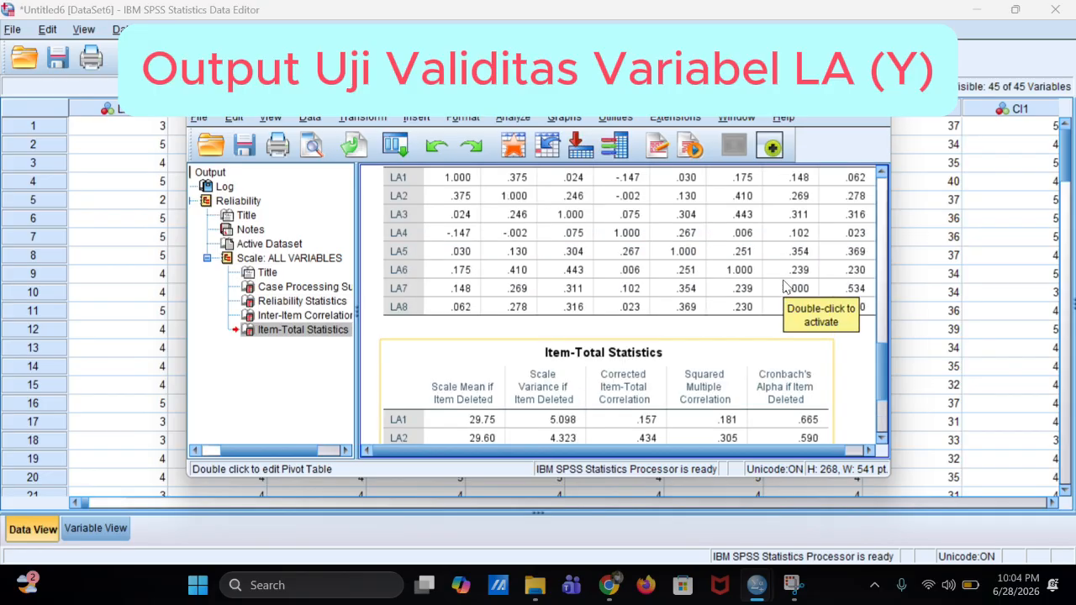
pyautogui.scroll(10, 784, 287)
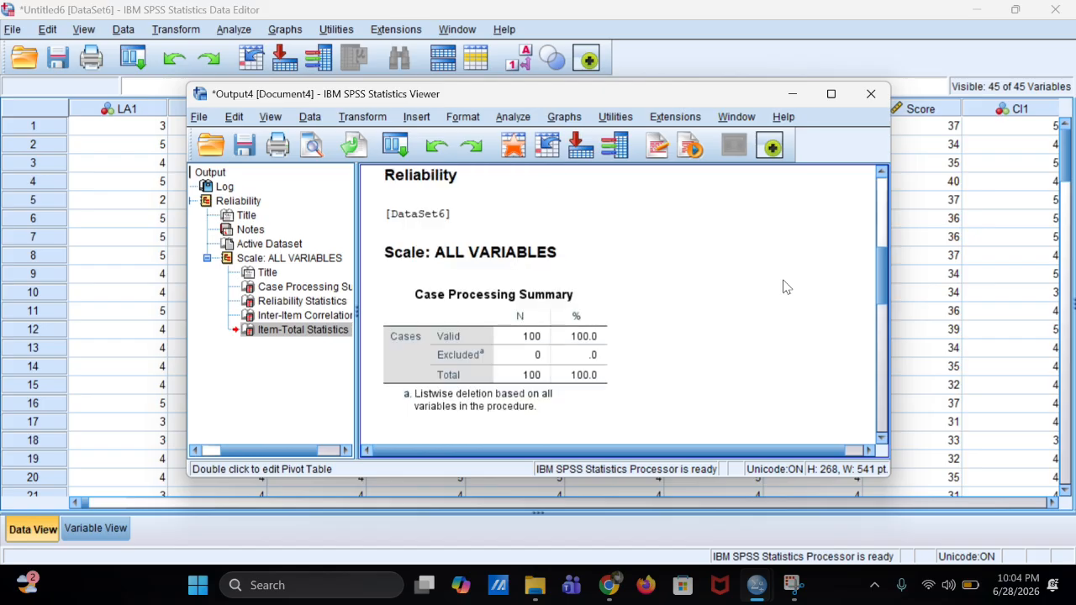
pyautogui.scroll(-2, 783, 287)
pyautogui.scroll(-2, 783, 287)
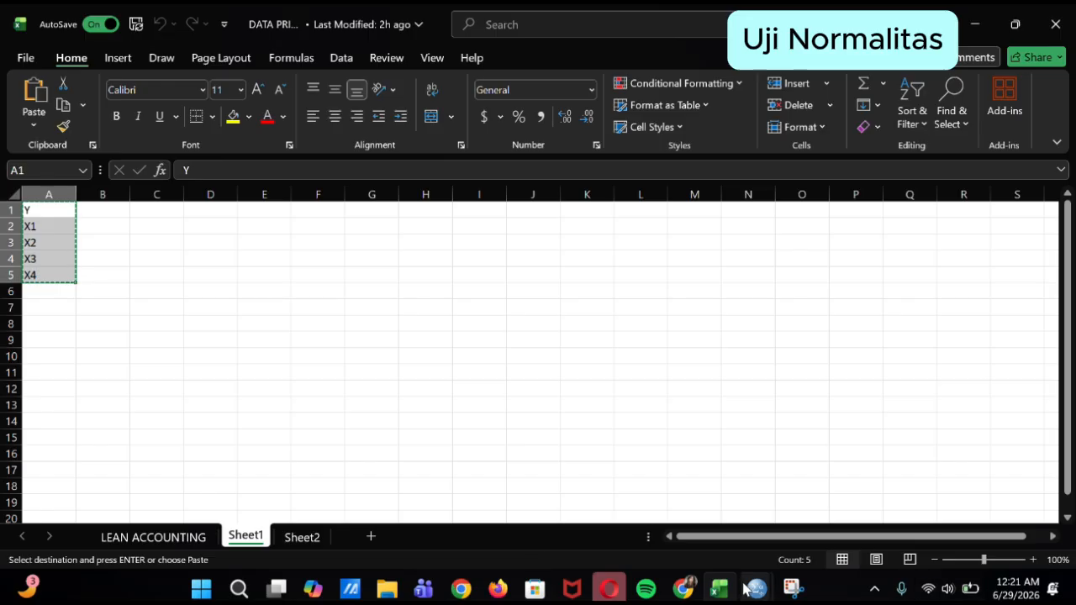
# Step: Switch to the empty SPSS dataset and define five variables named Y, X1, X2, X3 and X4
pyautogui.moveTo(746, 588)
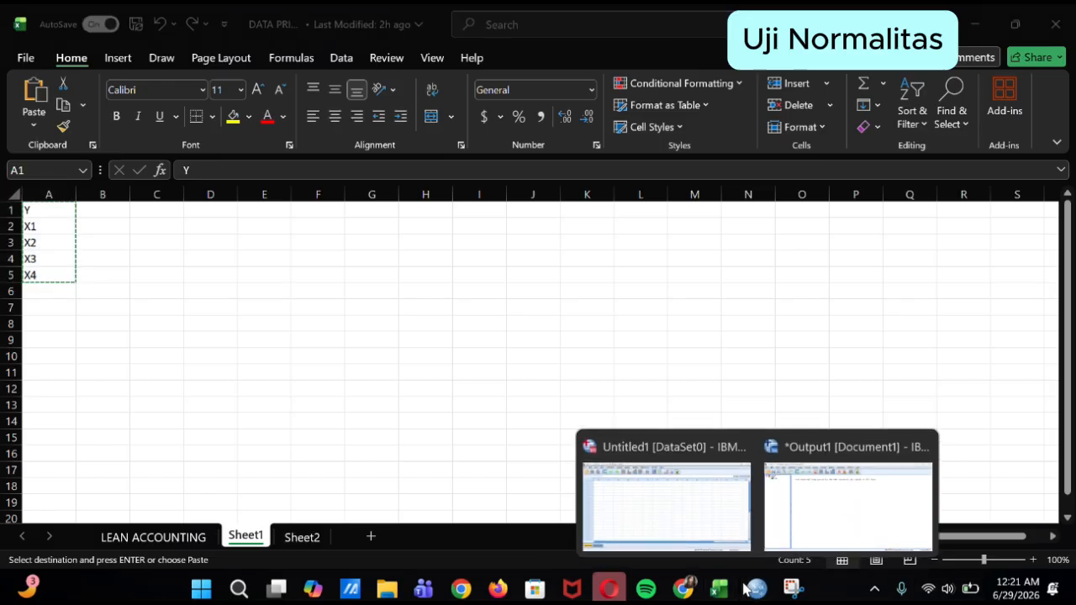
pyautogui.click(639, 446)
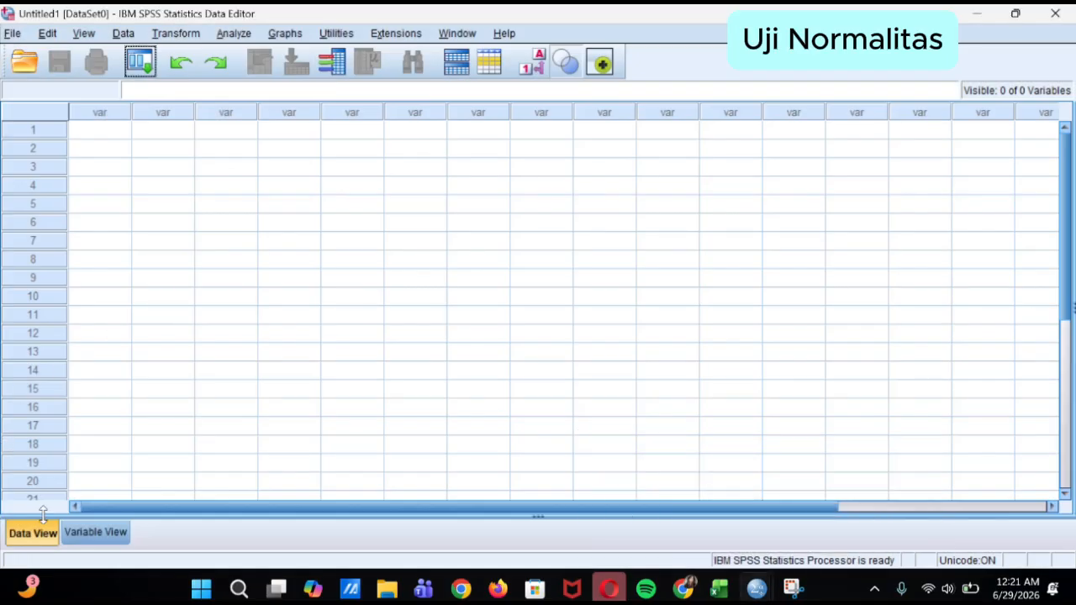
pyautogui.click(93, 532)
pyautogui.click(97, 110)
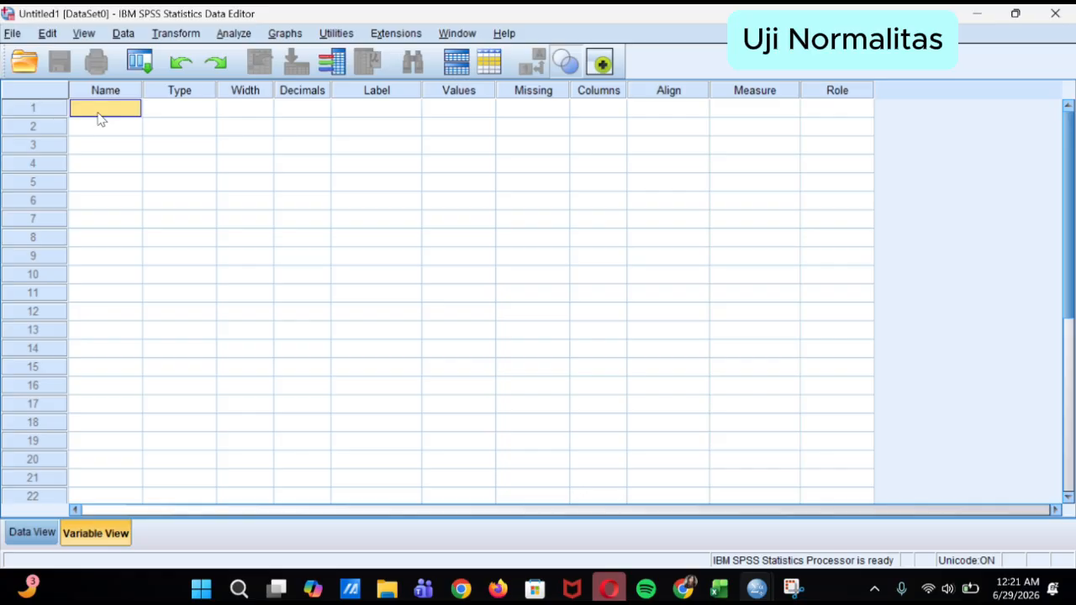
pyautogui.write('Y X1 X2 X3 X4')
# Step: Set the measurement level of all five variables, Y and X1 through X4, to Scale
pyautogui.click(761, 112)
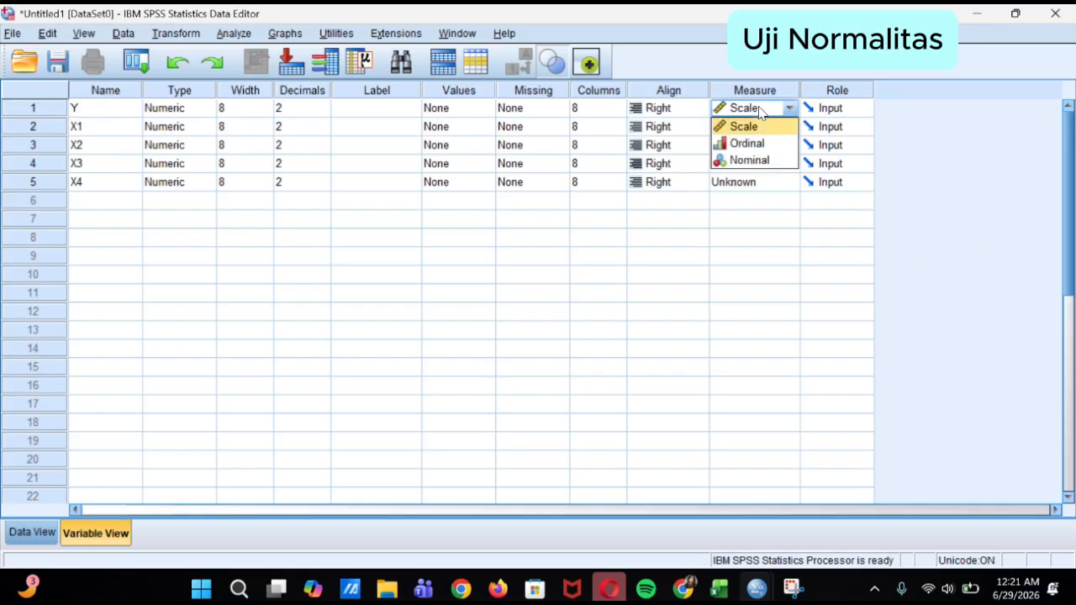
pyautogui.click(761, 126)
pyautogui.click(759, 129)
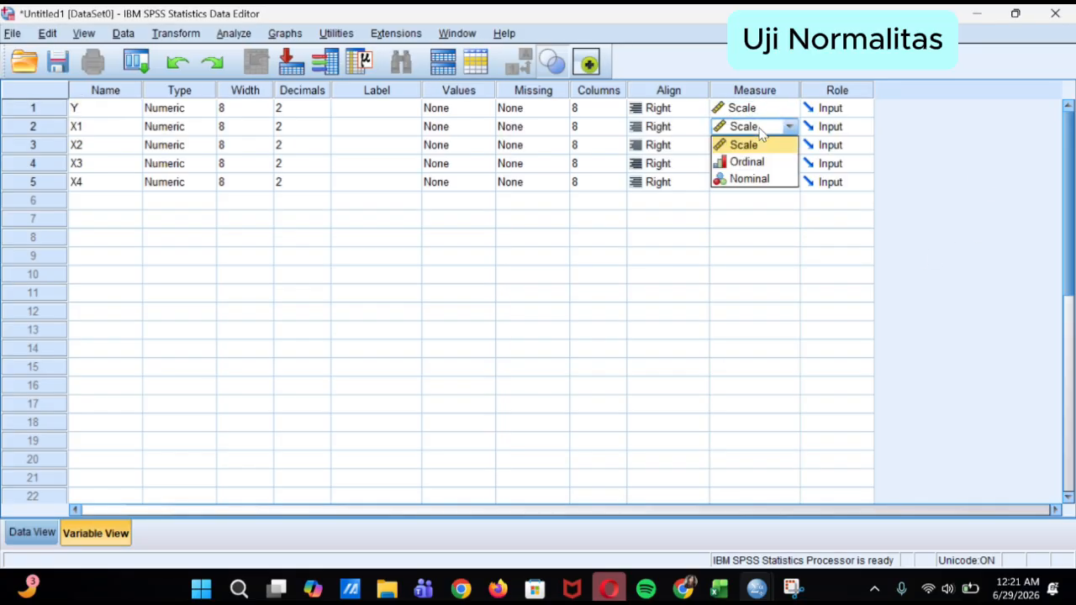
pyautogui.click(761, 144)
pyautogui.click(761, 144)
pyautogui.click(765, 163)
pyautogui.click(767, 165)
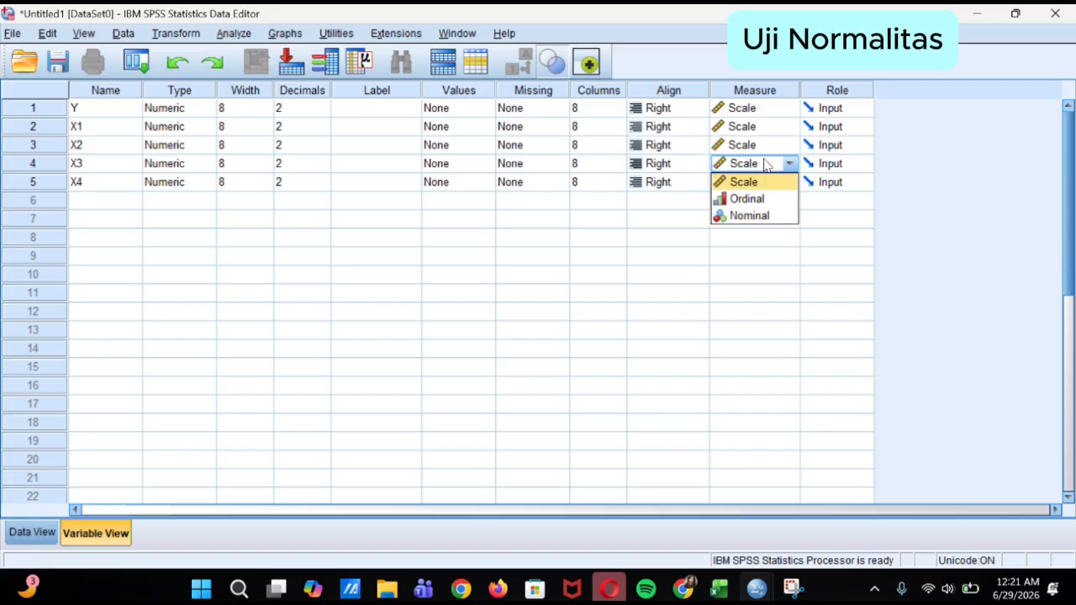
pyautogui.click(770, 183)
pyautogui.click(770, 185)
pyautogui.click(778, 206)
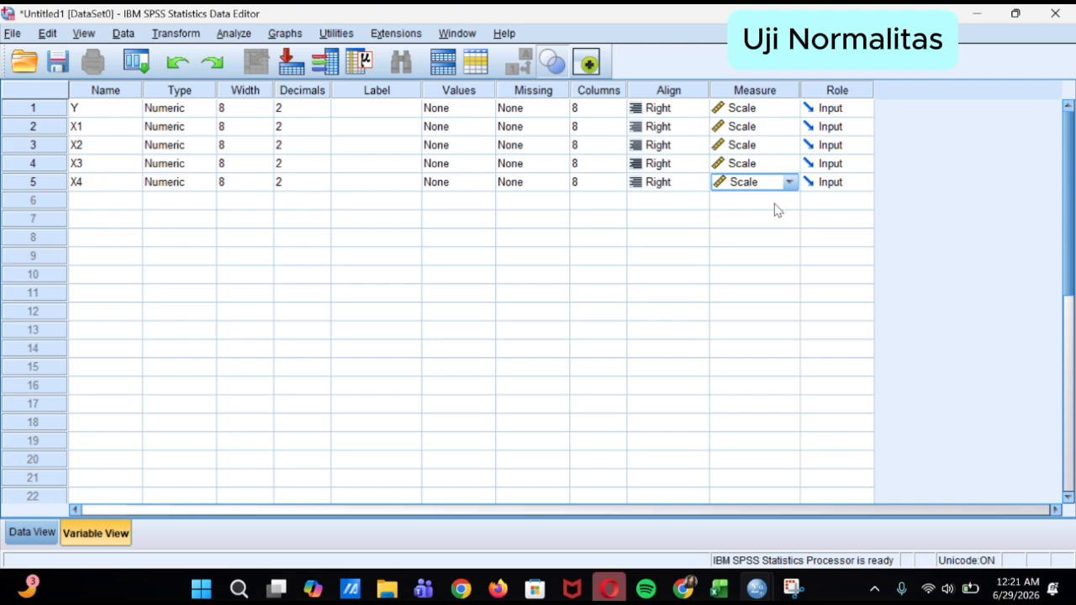
# Step: Set the number of decimals to 0 for the variables Y, X1, X2, X3 and X4
pyautogui.click(305, 110)
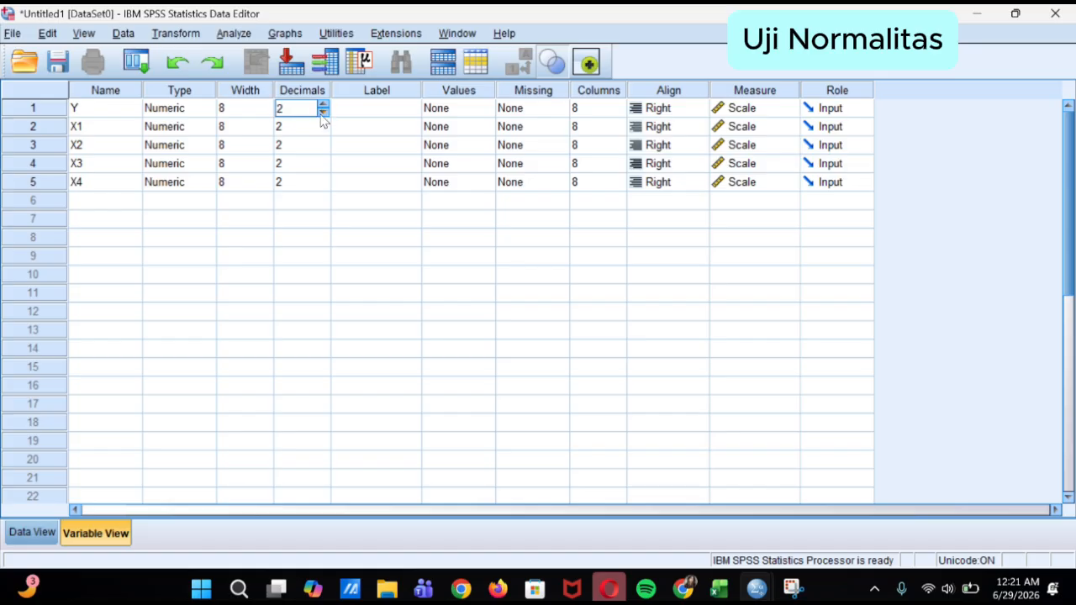
pyautogui.doubleClick(322, 112)
pyautogui.click(321, 128)
pyautogui.doubleClick(322, 131)
pyautogui.click(321, 146)
pyautogui.doubleClick(322, 149)
pyautogui.click(320, 164)
pyautogui.doubleClick(322, 168)
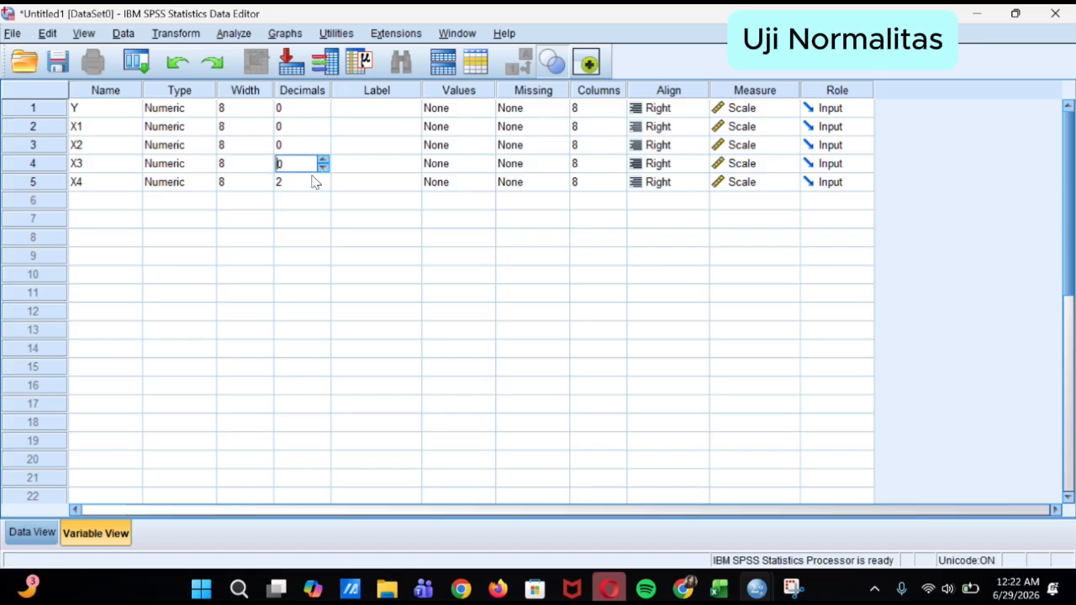
pyautogui.click(313, 182)
pyautogui.doubleClick(323, 186)
pyautogui.click(370, 236)
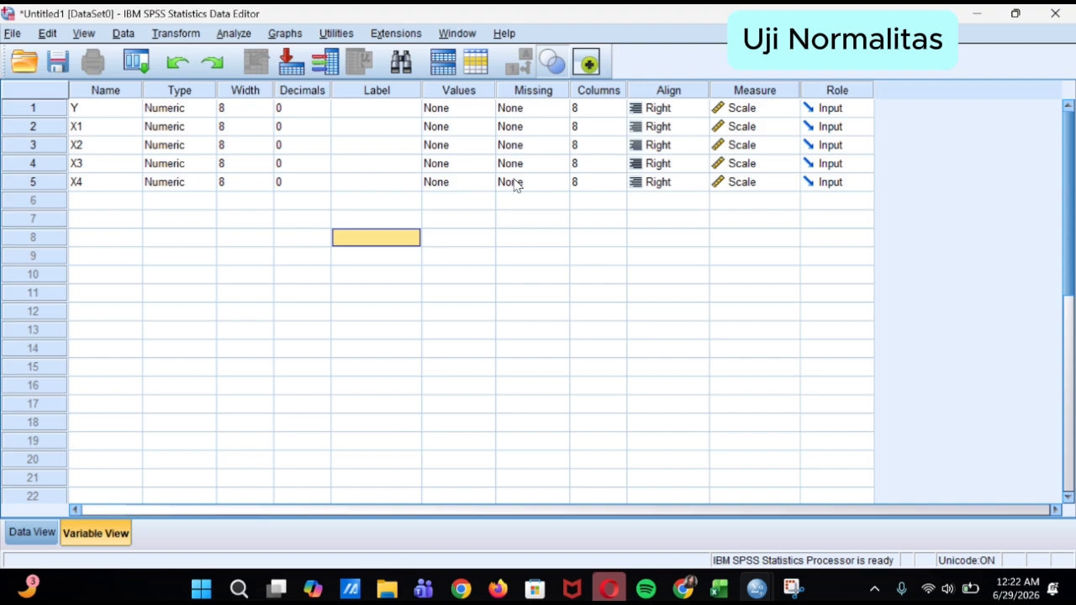
# Step: Bring the copied score columns A to E from Sheet2 of the Excel workbook into the SPSS data, starting at row 1 of Y
pyautogui.click(25, 533)
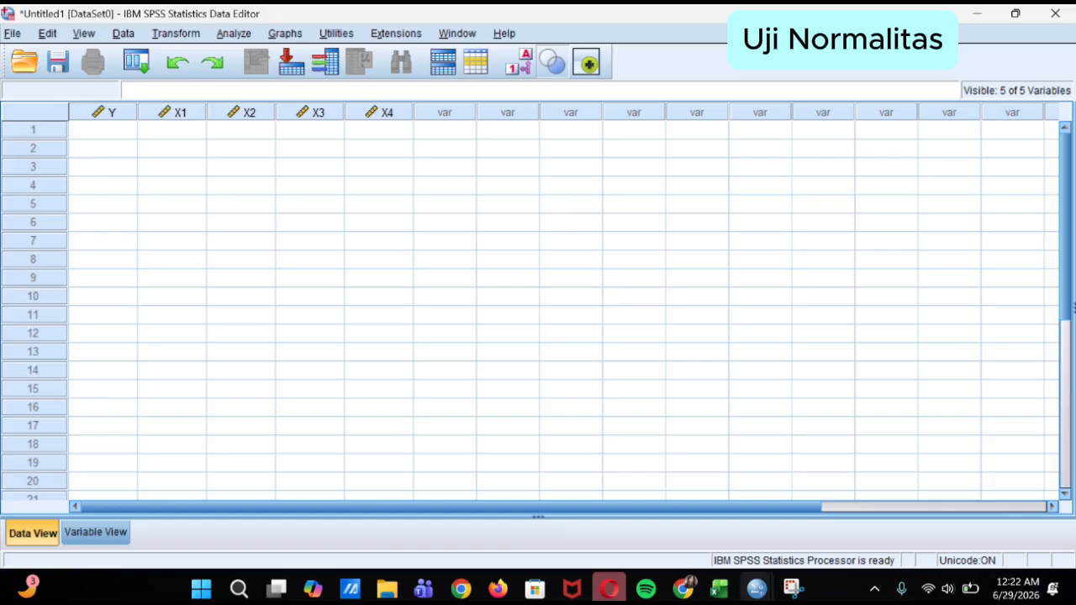
pyautogui.moveTo(757, 589)
pyautogui.click(719, 588)
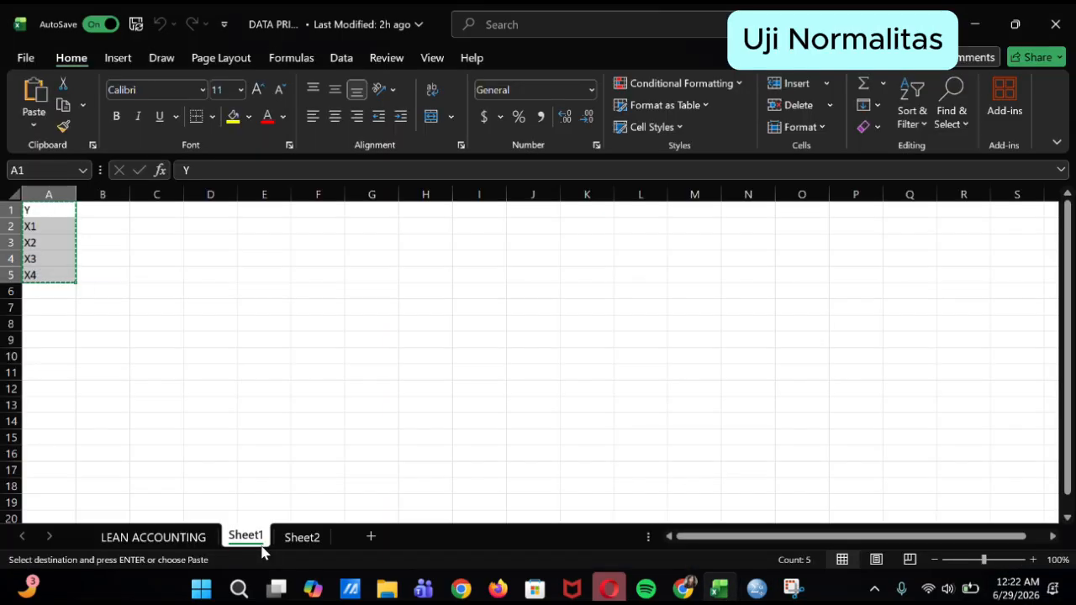
pyautogui.click(305, 538)
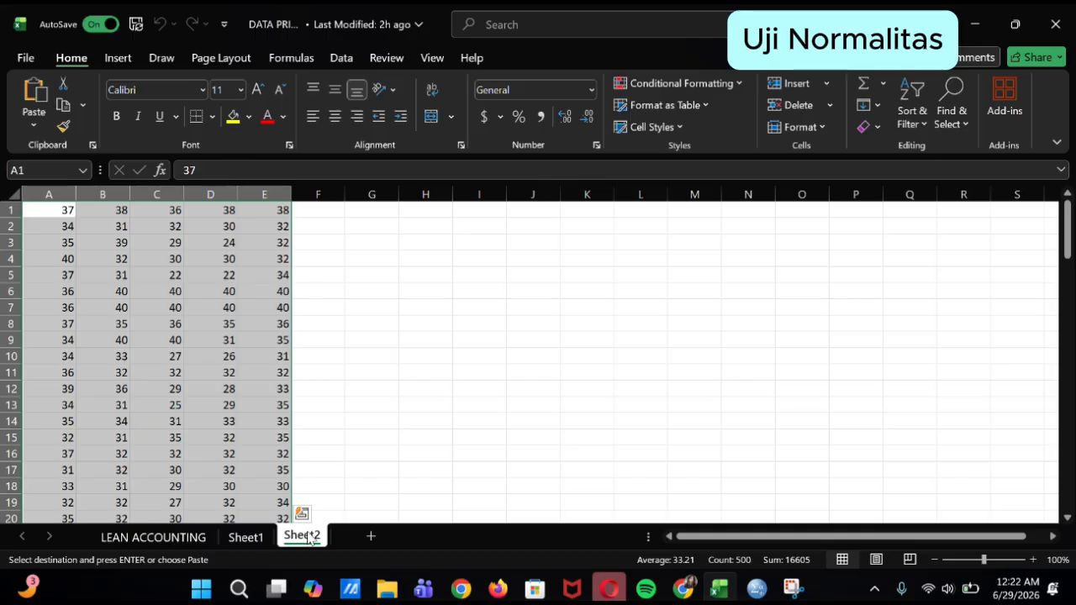
pyautogui.moveTo(756, 588)
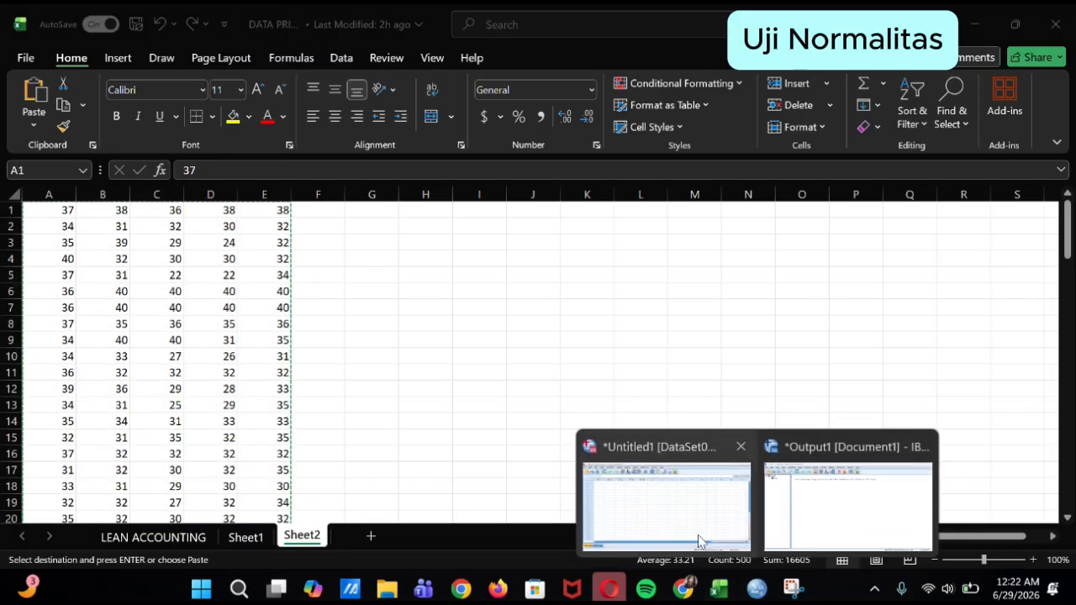
pyautogui.click(695, 530)
pyautogui.click(131, 136)
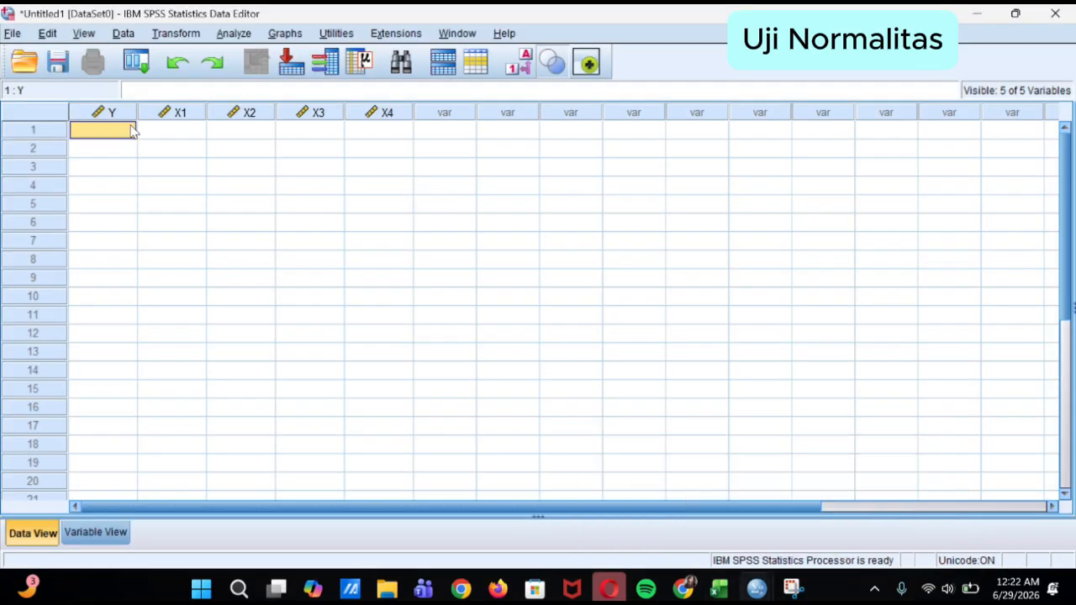
pyautogui.hotkey('ctrl', 'v')
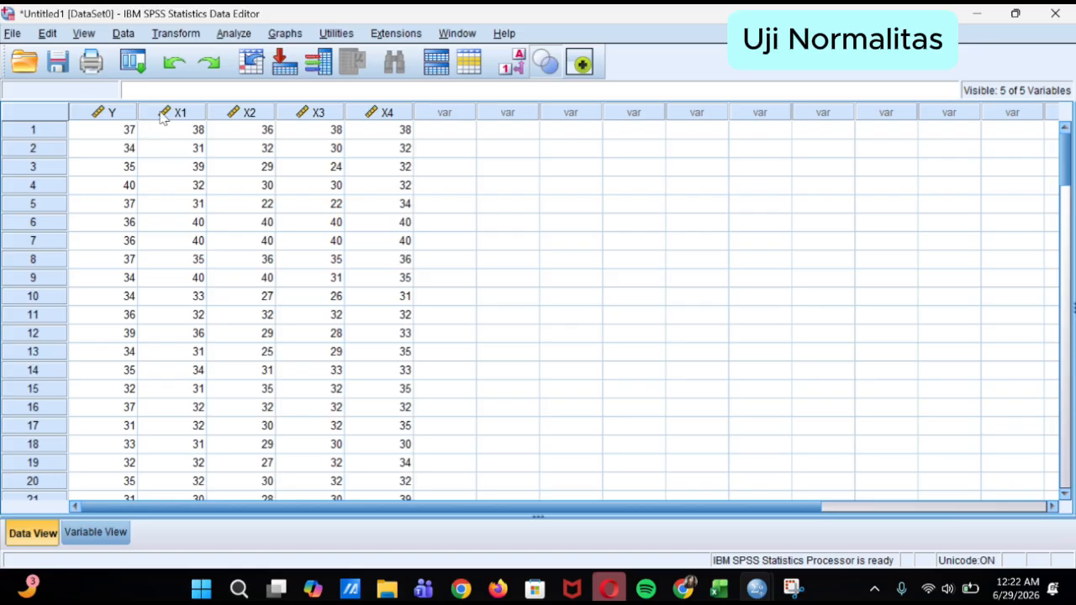
# Step: Examine the Score columns of the LA, CI, VSC, BSC and JIT items on the LEAN ACCOUNTING sheet in Excel
pyautogui.click(719, 589)
pyautogui.click(161, 539)
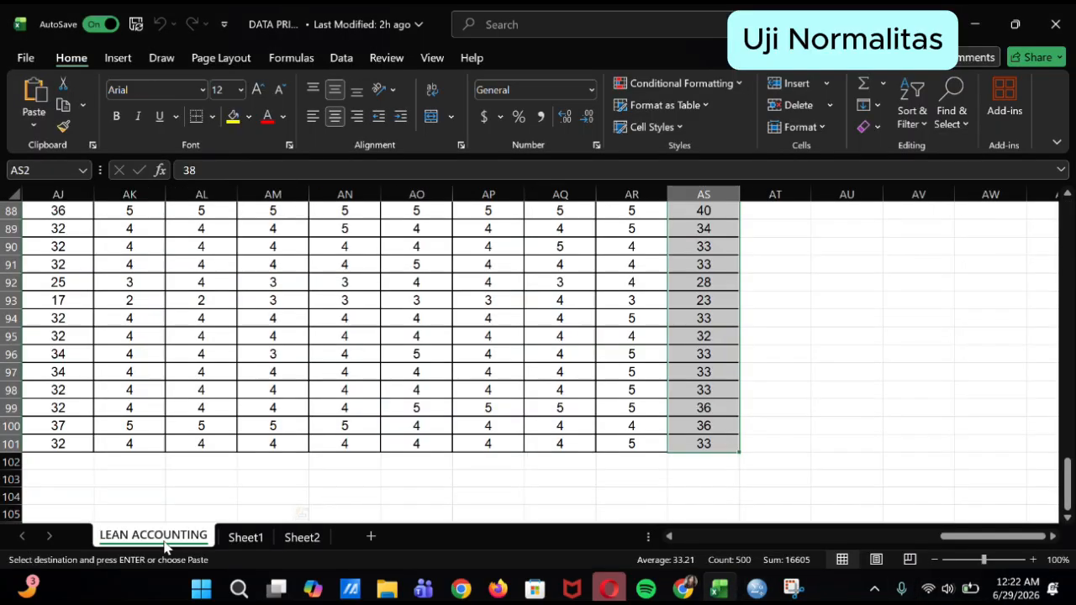
pyautogui.scroll(18, 803, 336)
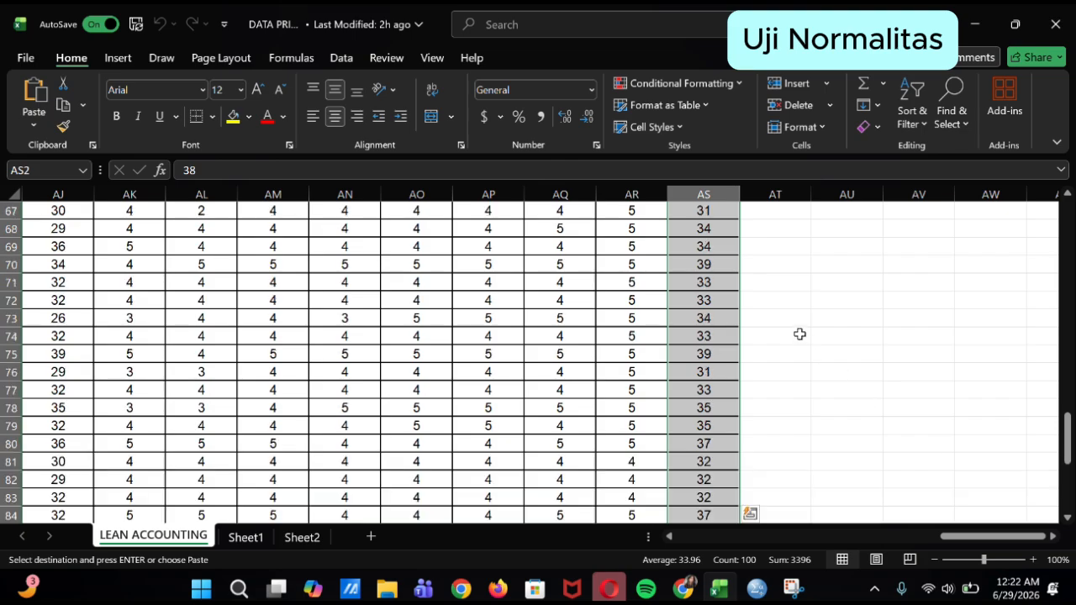
pyautogui.moveTo(1024, 542); pyautogui.dragTo(515, 450)
pyautogui.scroll(11, 532, 374)
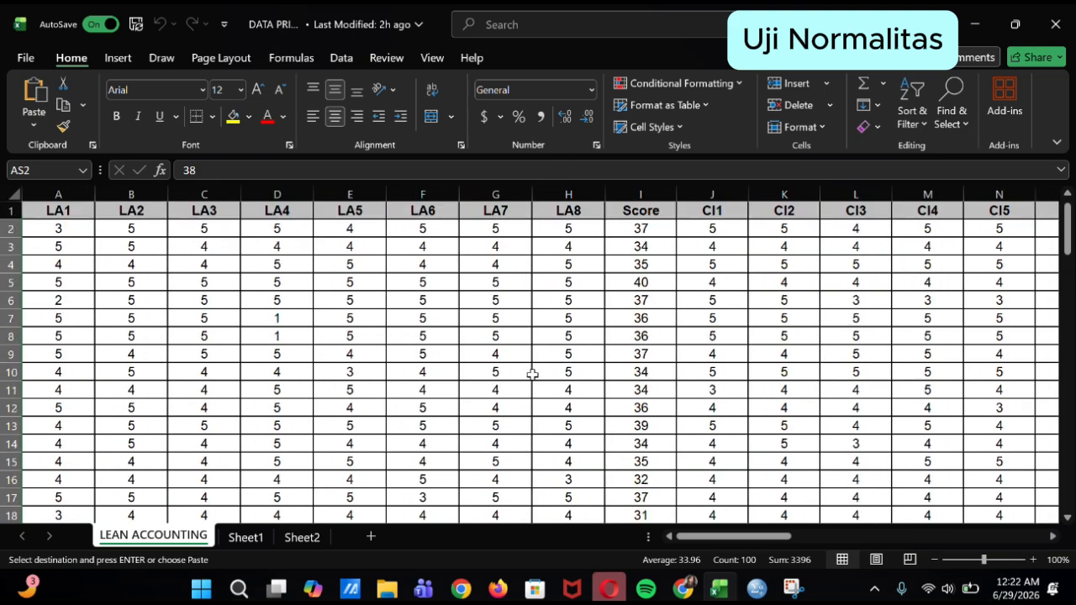
pyautogui.click(637, 195)
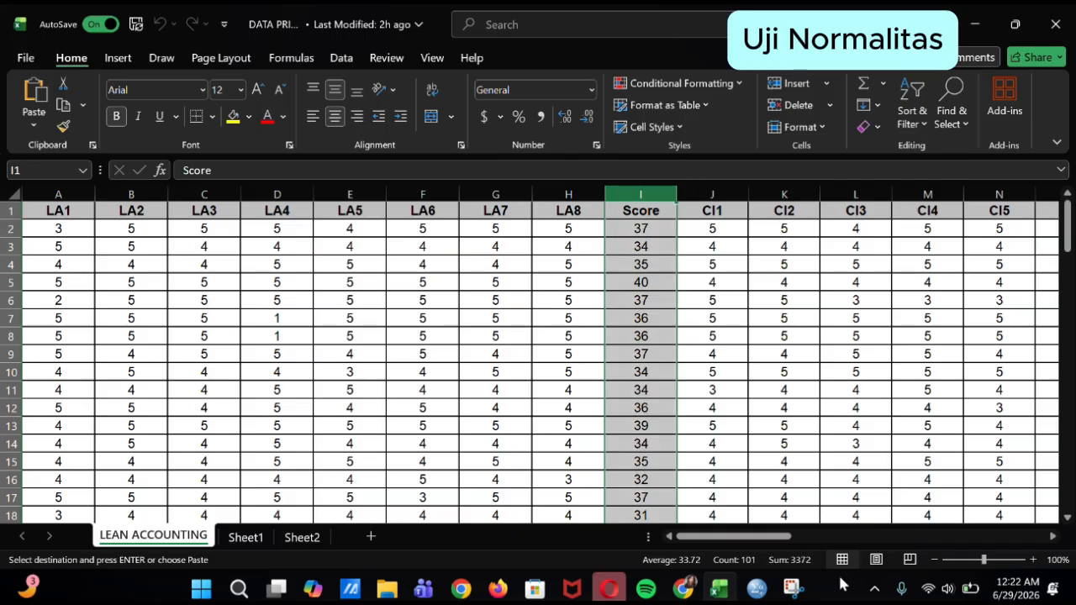
pyautogui.moveTo(770, 536); pyautogui.dragTo(867, 538)
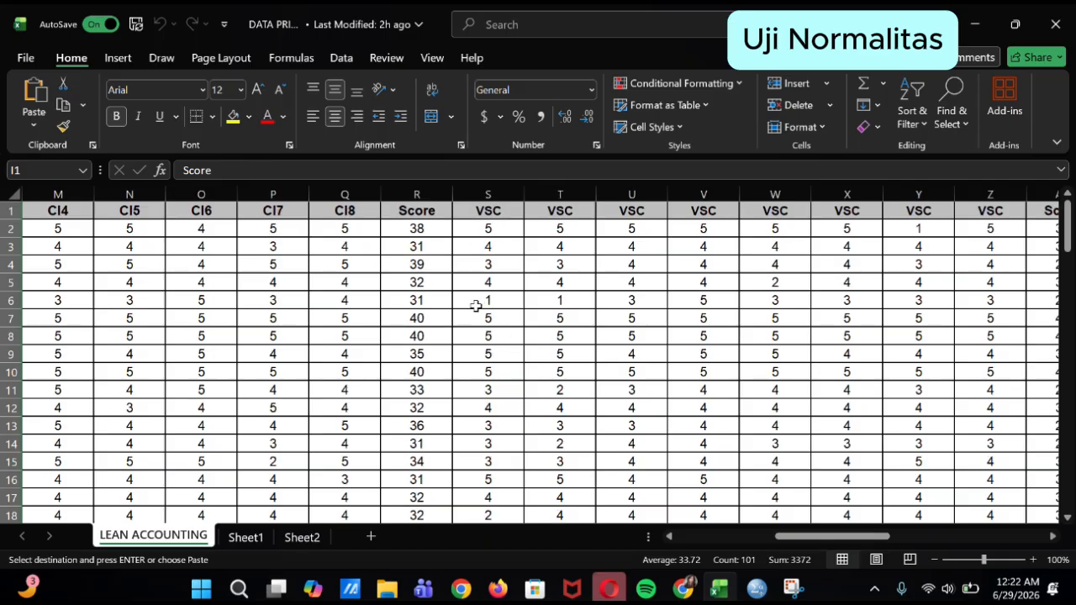
pyautogui.click(433, 200)
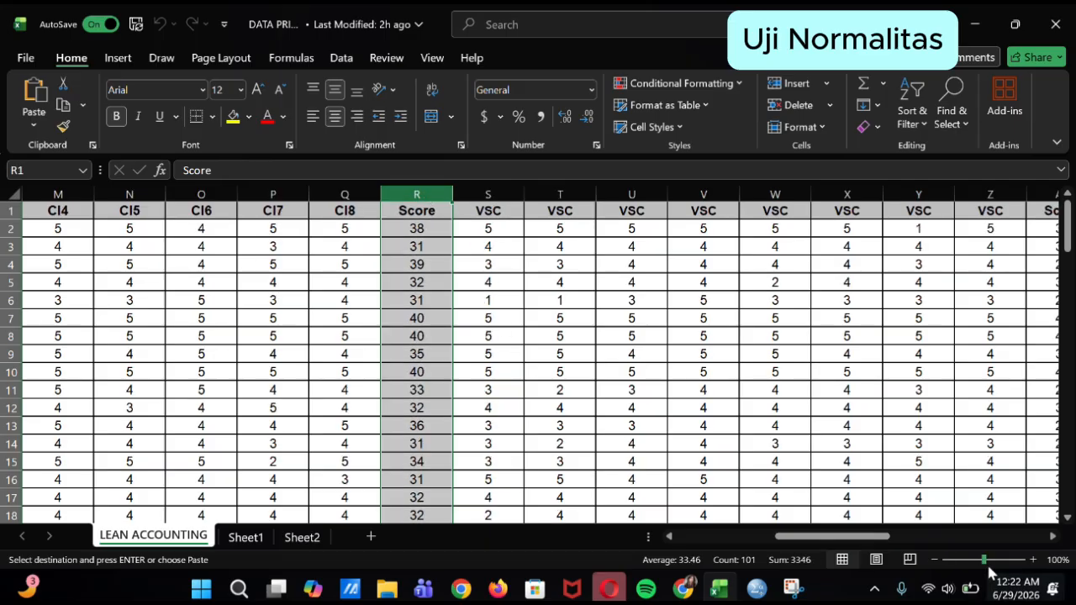
pyautogui.moveTo(881, 542); pyautogui.dragTo(938, 538)
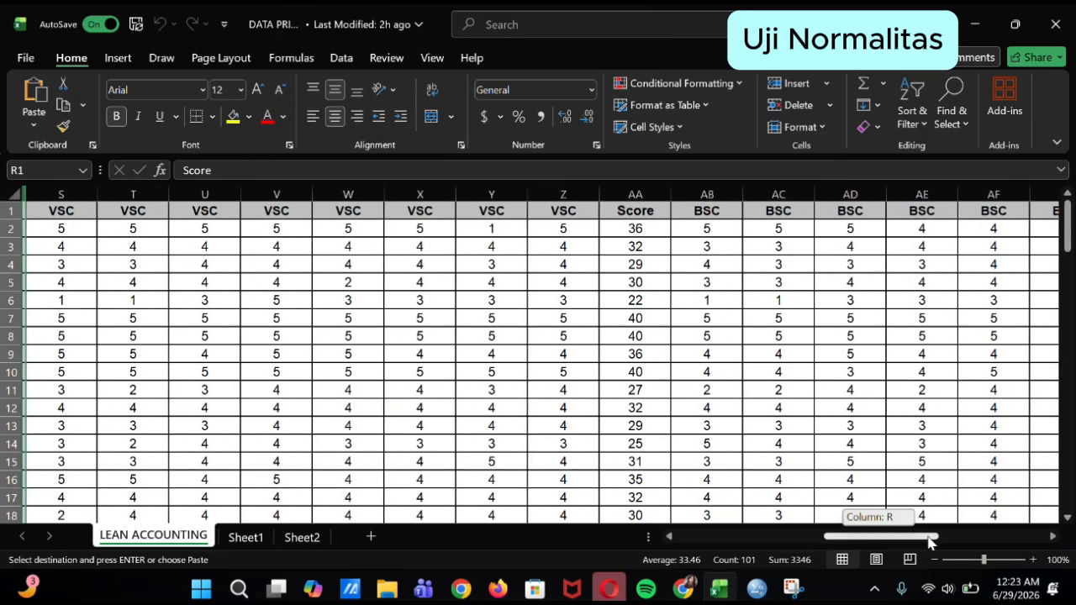
pyautogui.click(561, 195)
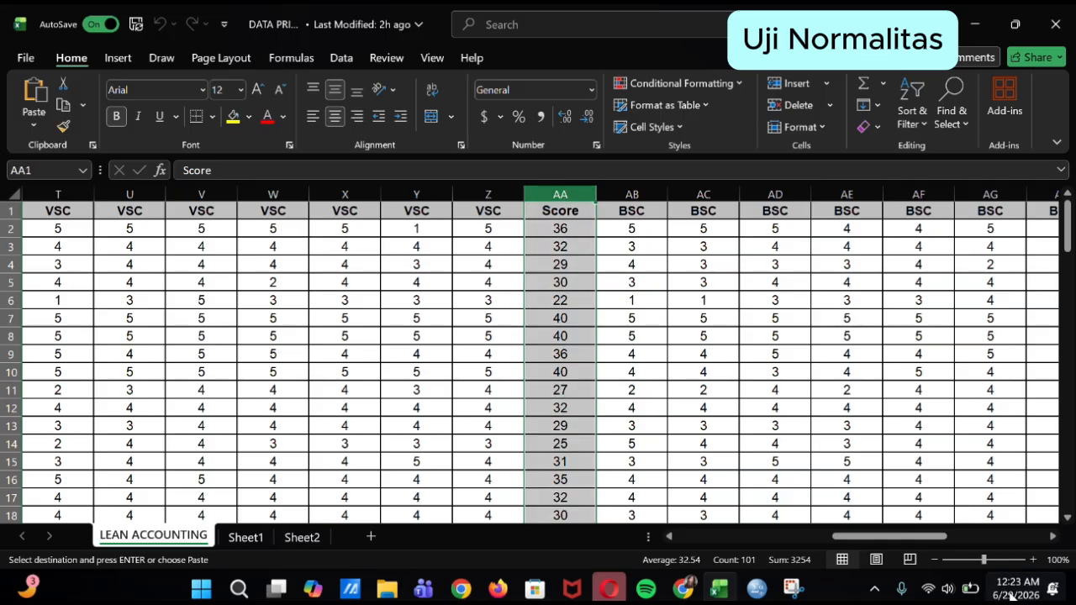
pyautogui.moveTo(948, 543); pyautogui.dragTo(981, 540)
pyautogui.click(910, 200)
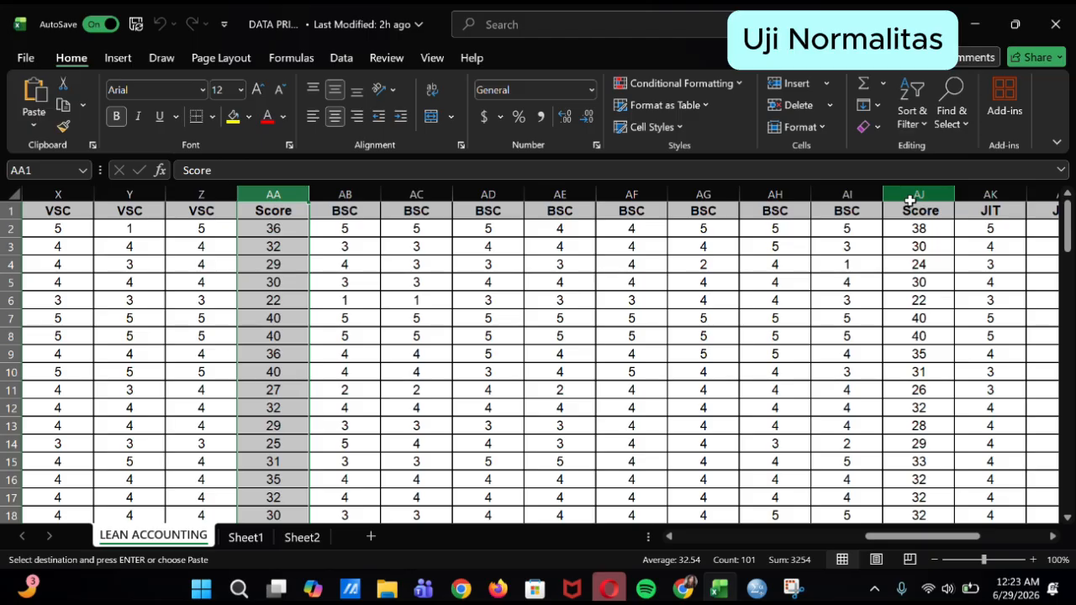
pyautogui.moveTo(890, 537); pyautogui.dragTo(955, 538)
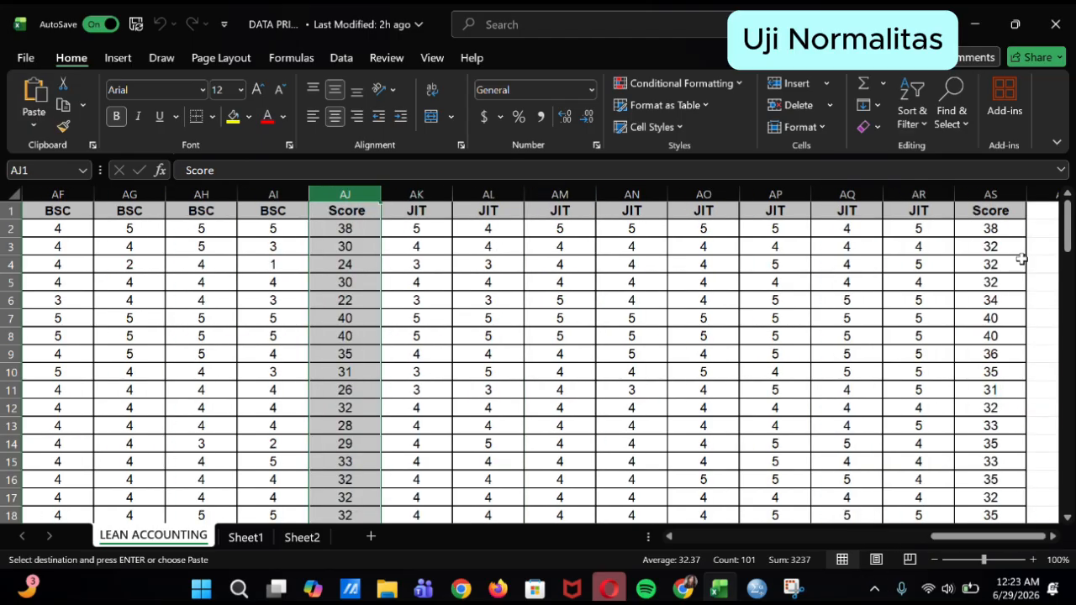
pyautogui.keyDown('ctrl'); pyautogui.click(1002, 195); pyautogui.keyUp('ctrl')
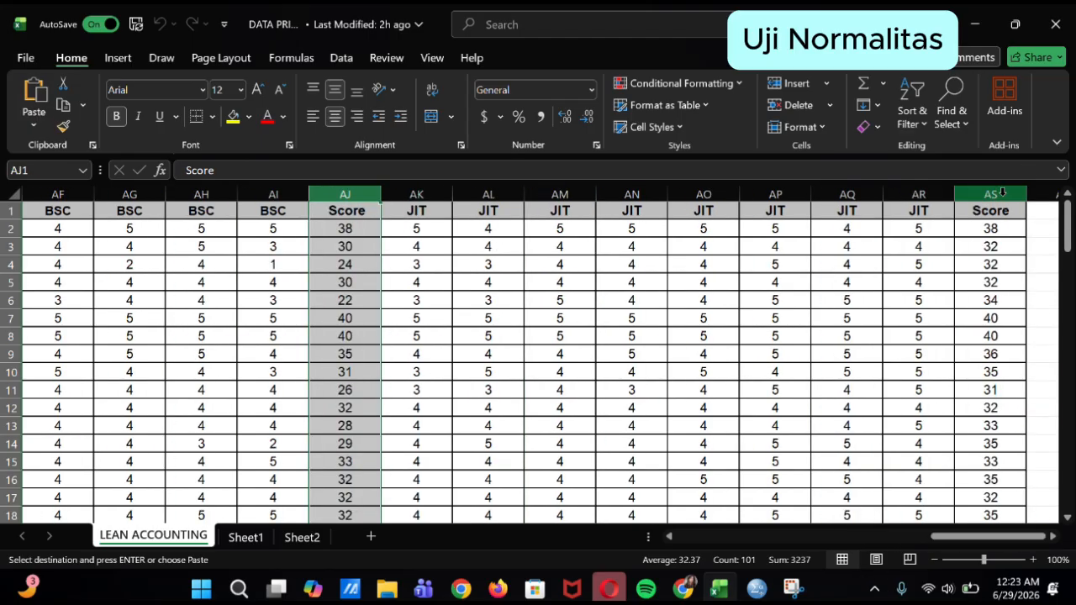
pyautogui.click(1003, 194)
# Step: Switch to the SPSS data and set up a Descriptives analysis with Y, X1, X2, X3 and X4 as its variables
pyautogui.click(756, 588)
pyautogui.click(713, 535)
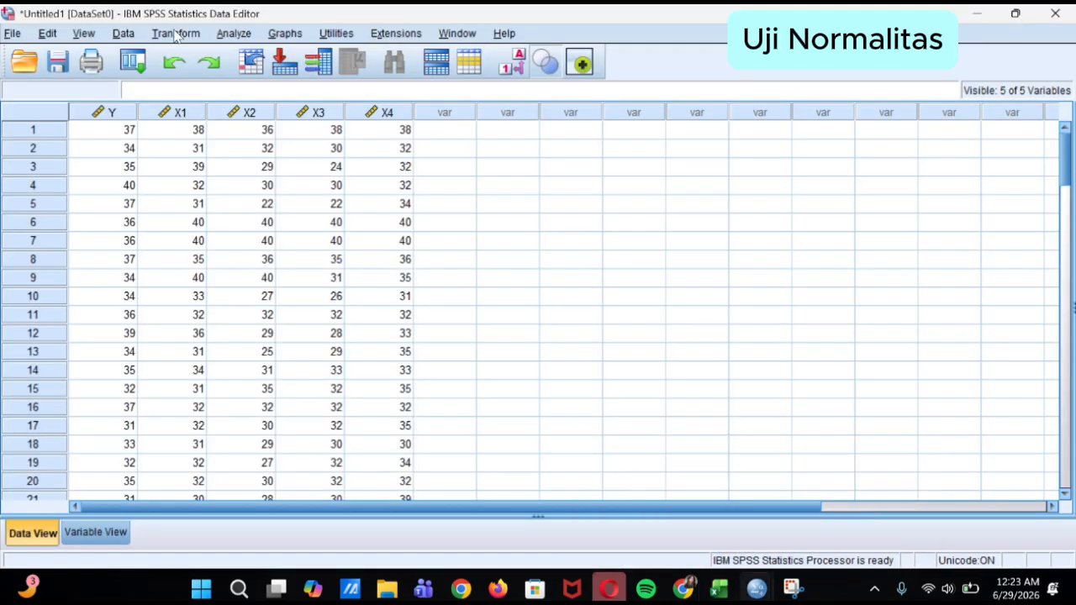
pyautogui.click(228, 33)
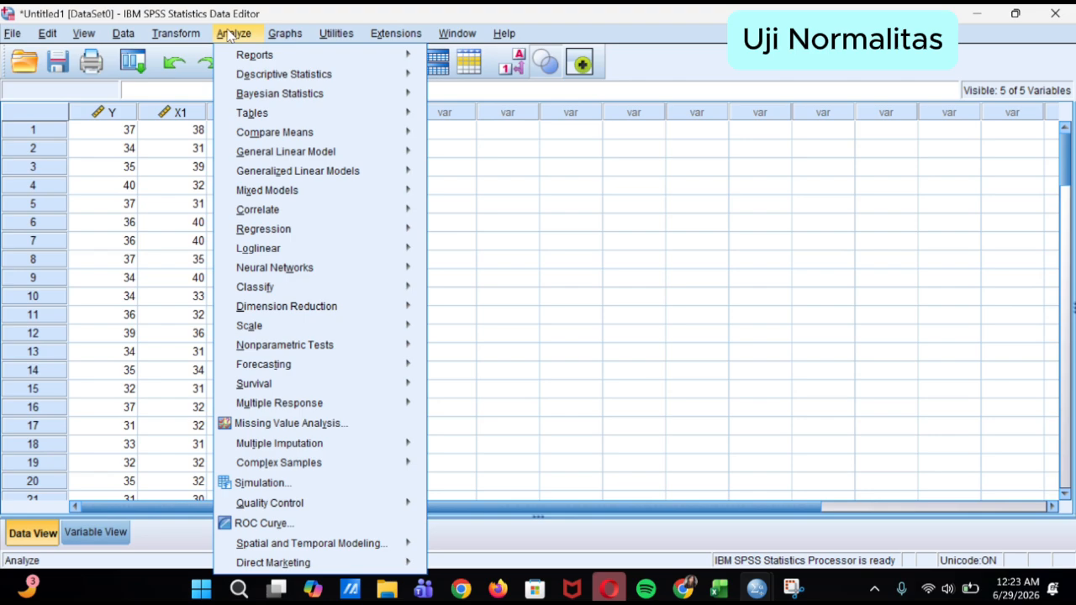
pyautogui.moveTo(277, 95)
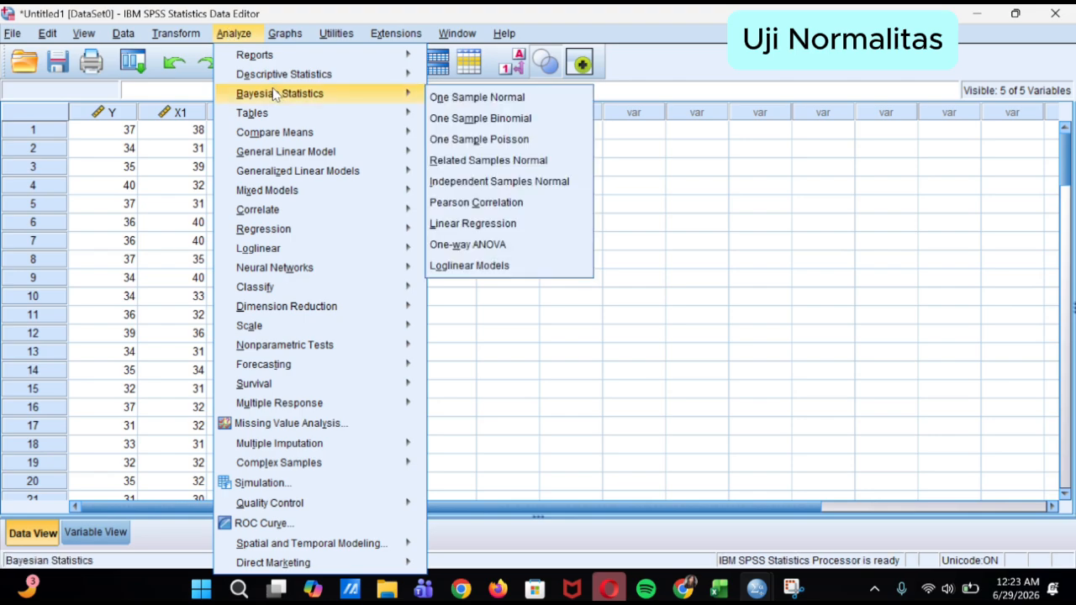
pyautogui.moveTo(279, 76)
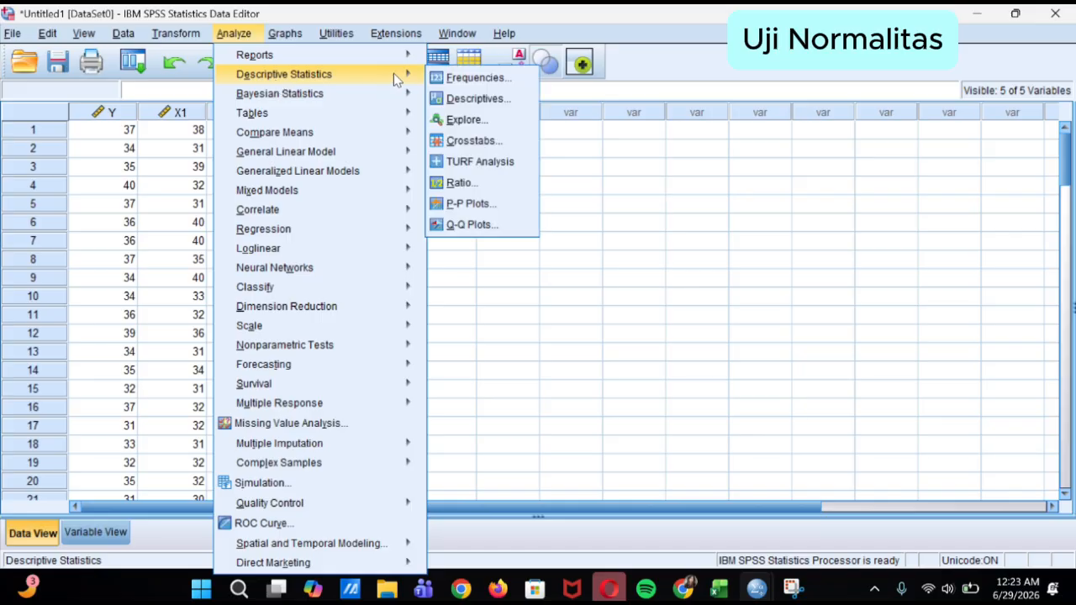
pyautogui.click(475, 99)
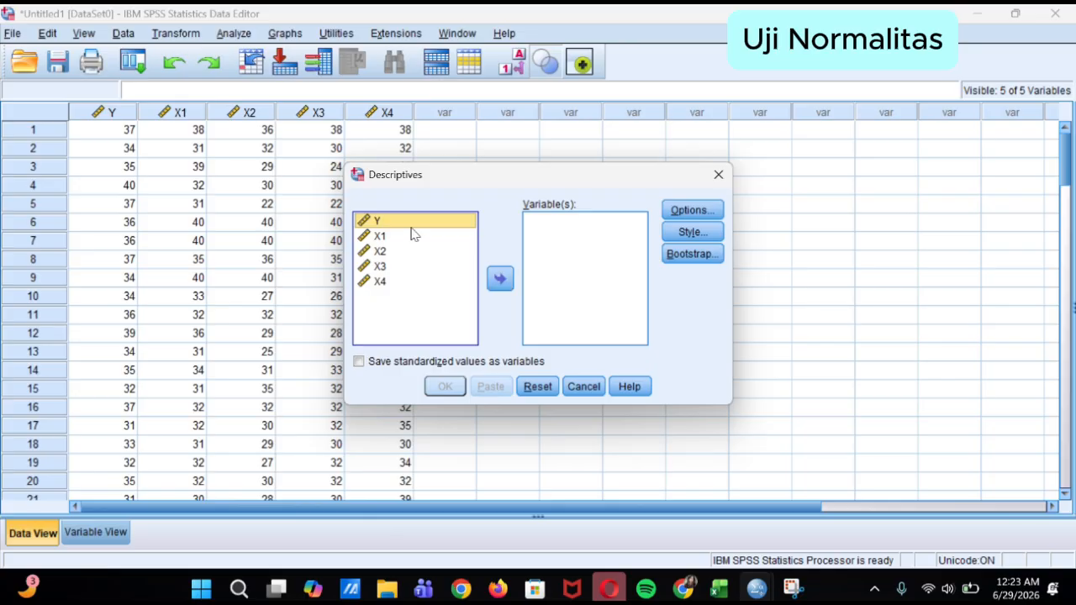
pyautogui.hotkey('ctrl', 'a')
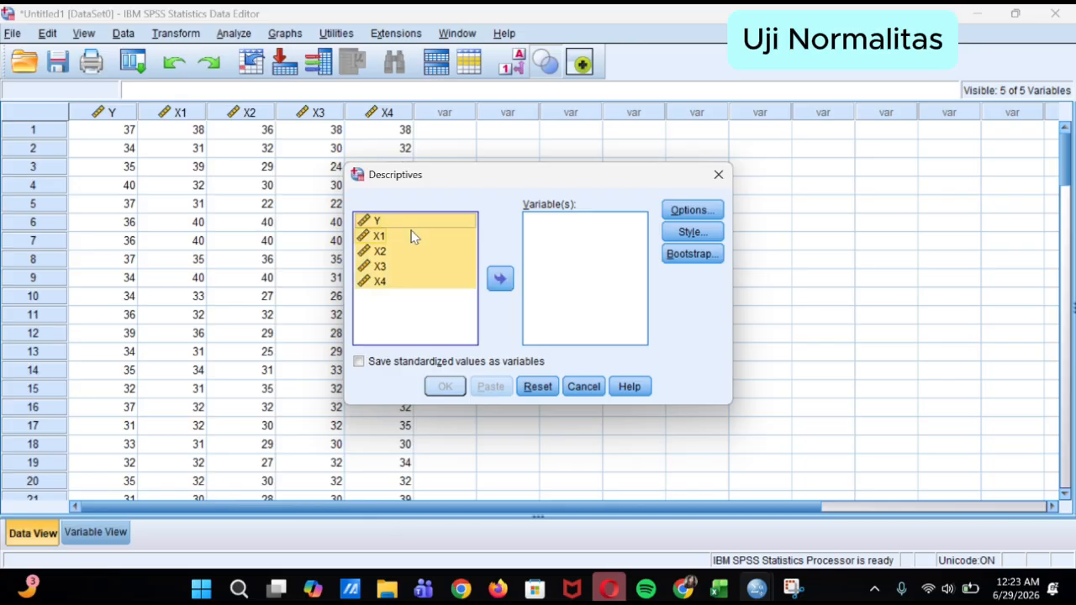
pyautogui.click(500, 279)
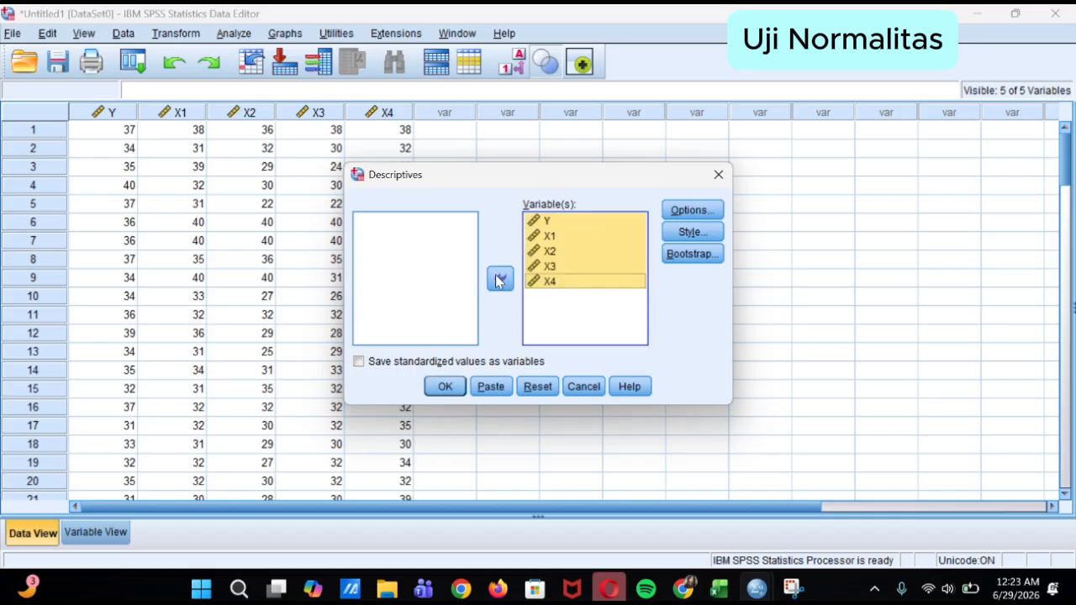
# Step: Add kurtosis and skewness to the descriptive statistics, and run the analysis
pyautogui.click(709, 217)
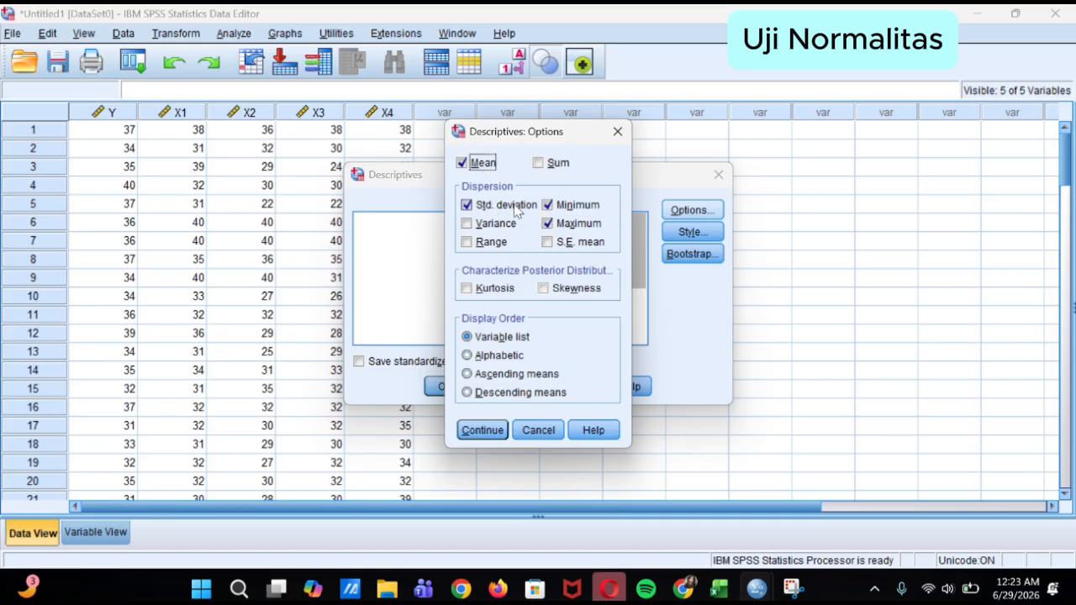
pyautogui.click(481, 289)
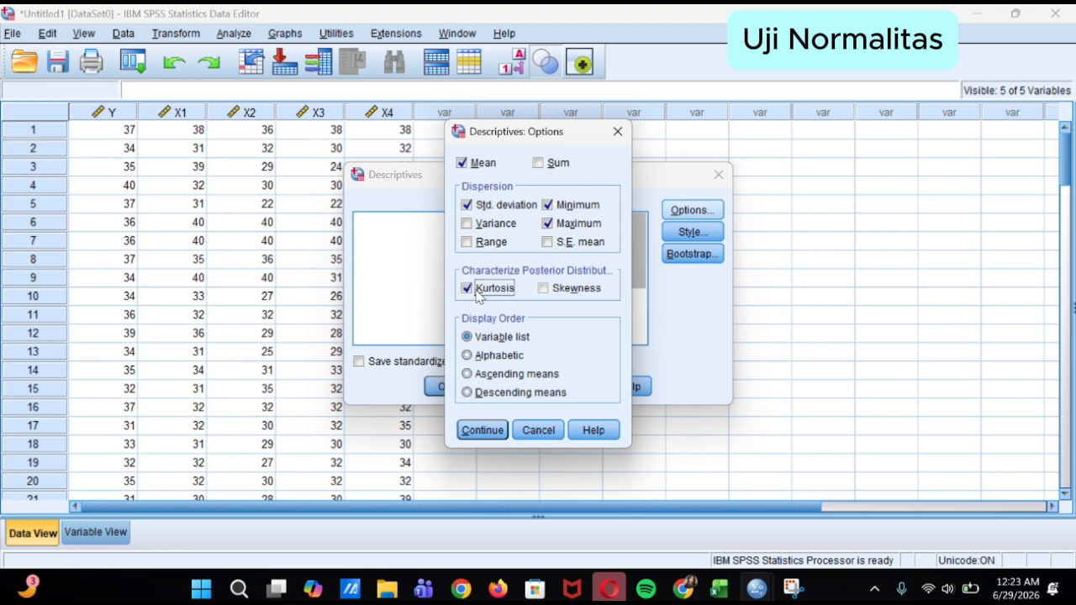
pyautogui.click(544, 291)
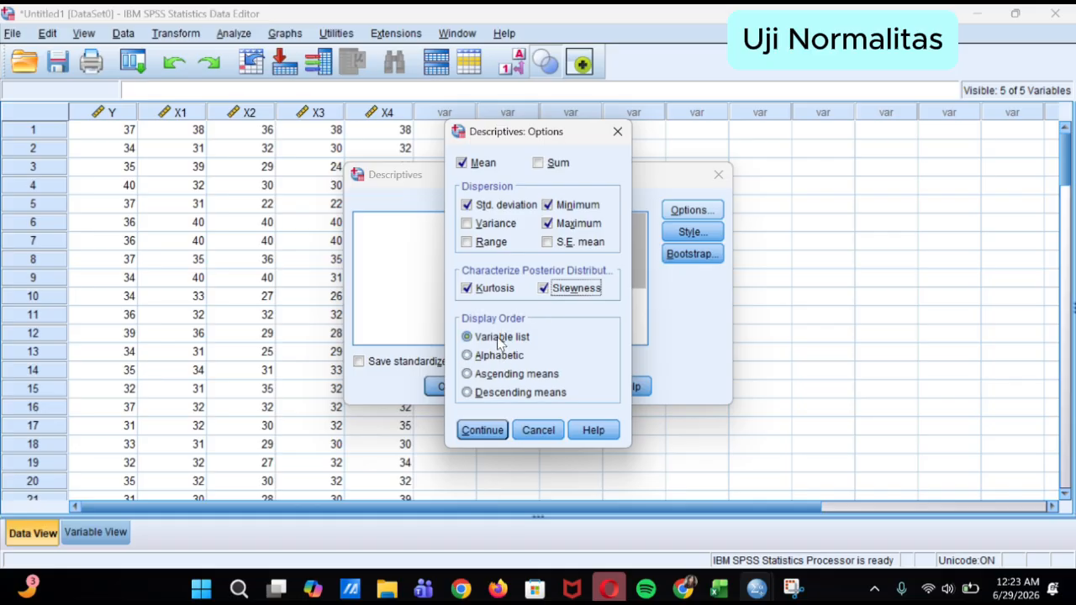
pyautogui.click(469, 430)
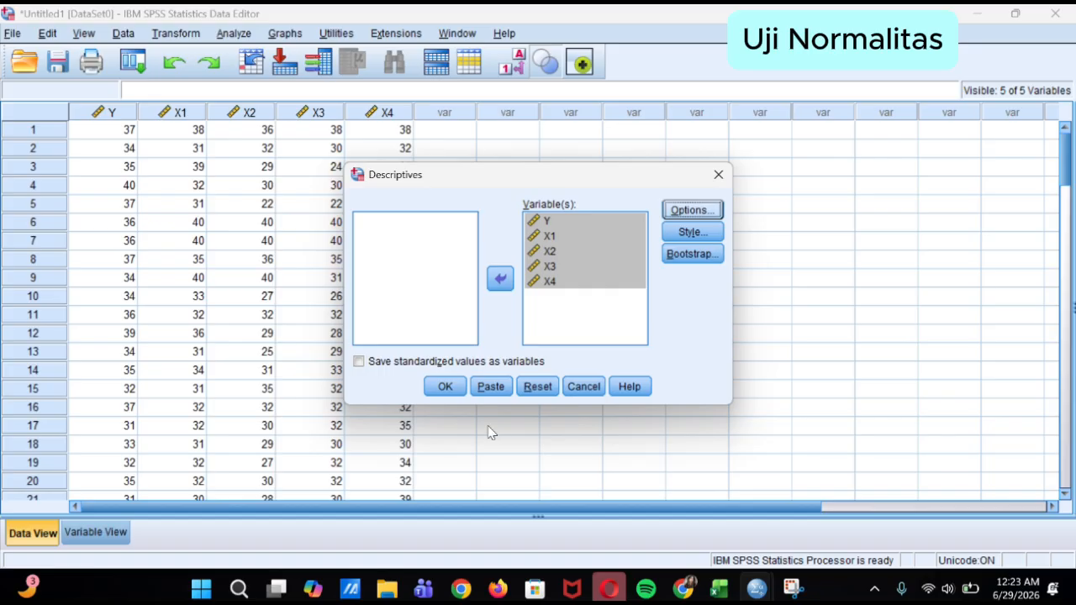
pyautogui.click(446, 392)
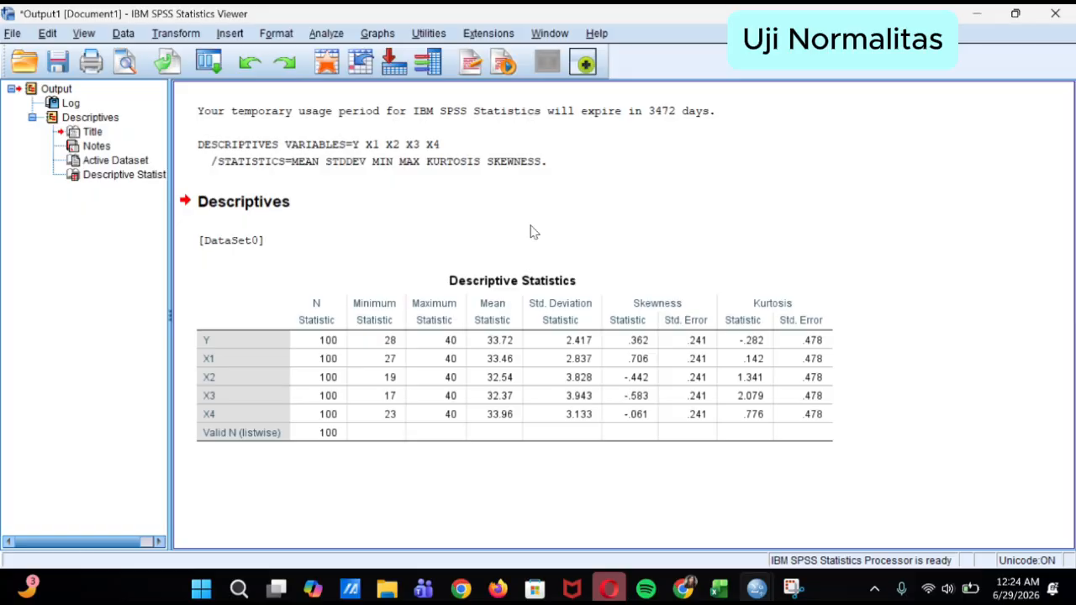
pyautogui.click(526, 236)
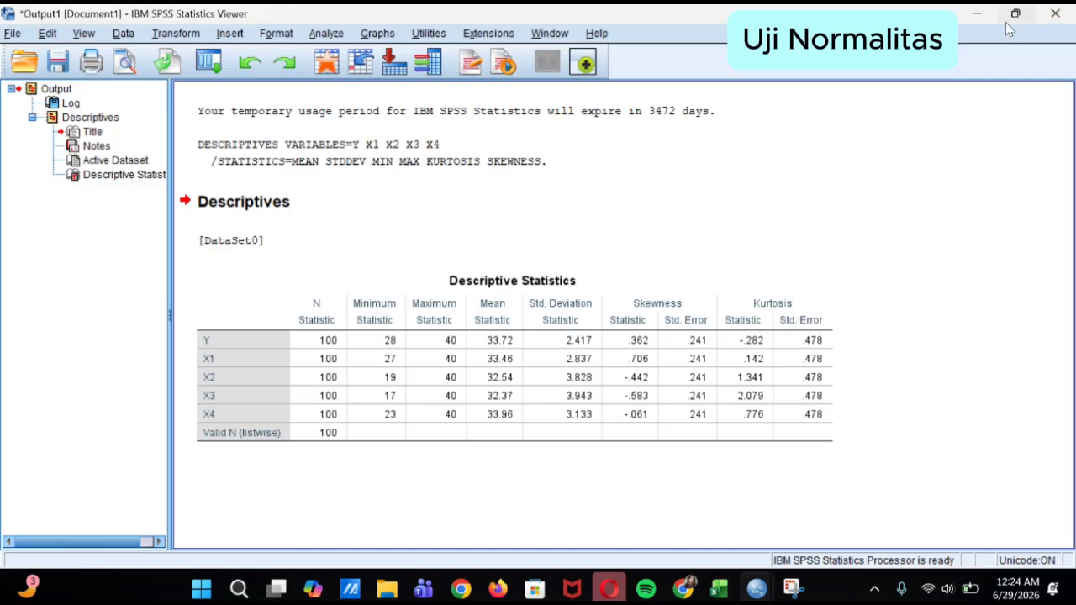
pyautogui.click(972, 16)
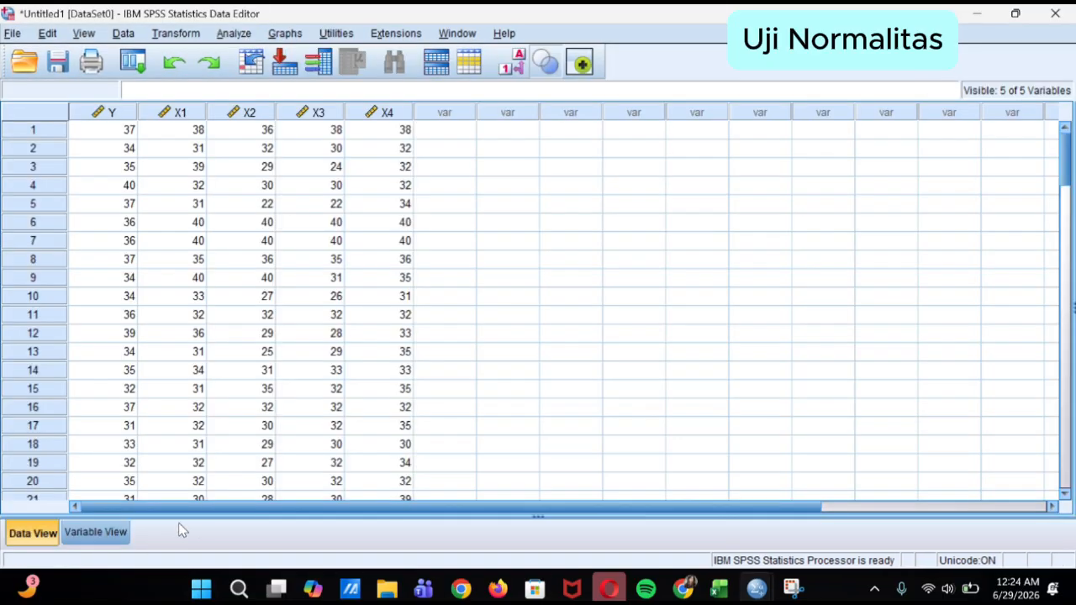
# Step: Set up a linear regression with Y as the dependent variable and X1, X2 and X3 as independent variables
pyautogui.click(88, 533)
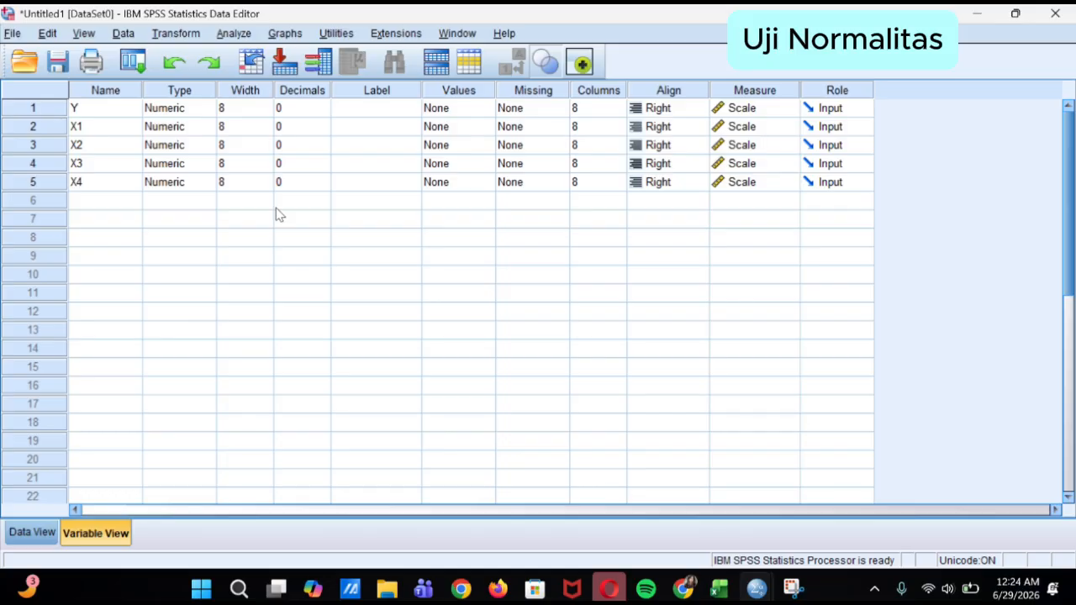
pyautogui.click(229, 31)
pyautogui.moveTo(312, 312)
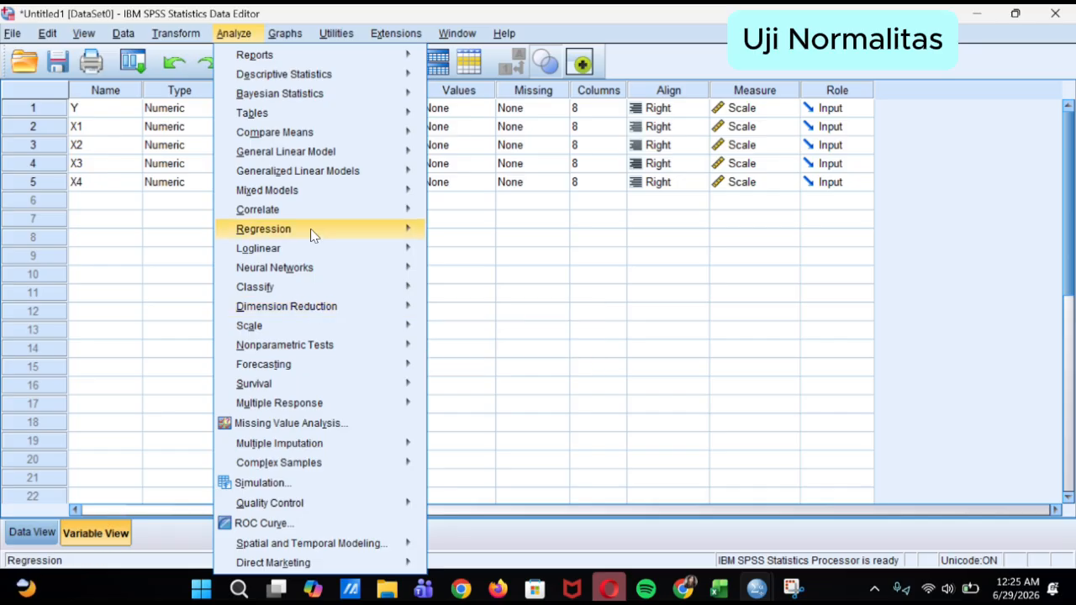
pyautogui.moveTo(323, 233)
pyautogui.click(468, 254)
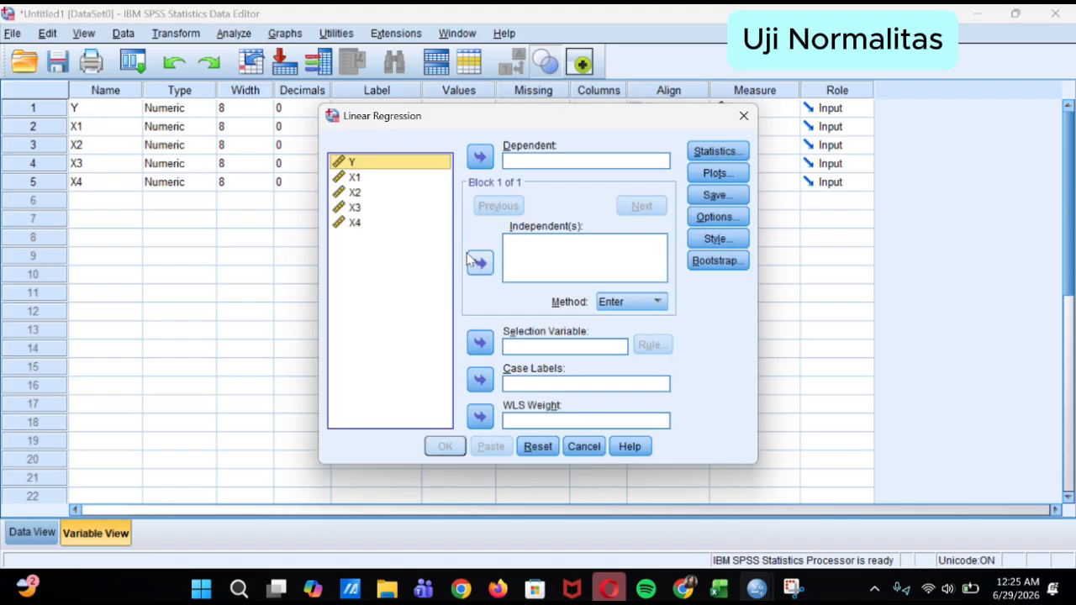
pyautogui.click(479, 158)
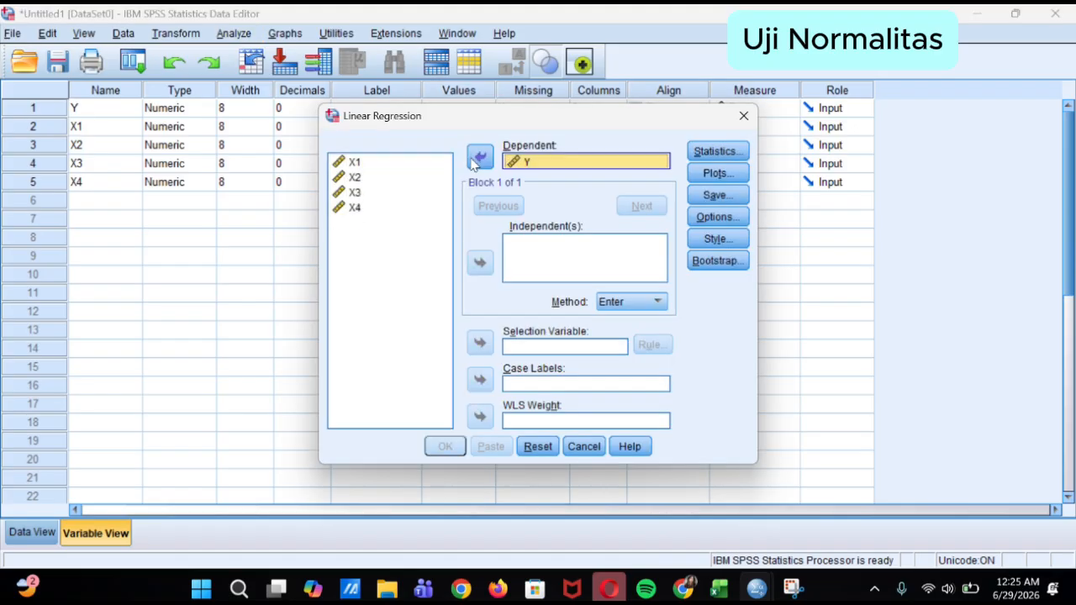
pyautogui.click(365, 166)
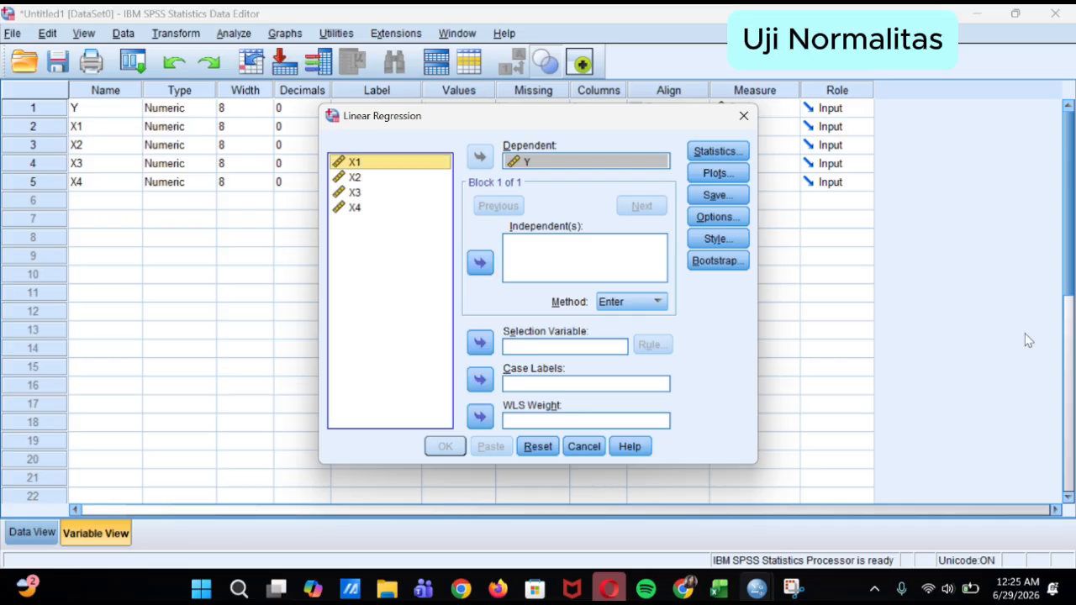
pyautogui.hotkey('shift', 'Down')
pyautogui.hotkey('shift', 'Down')
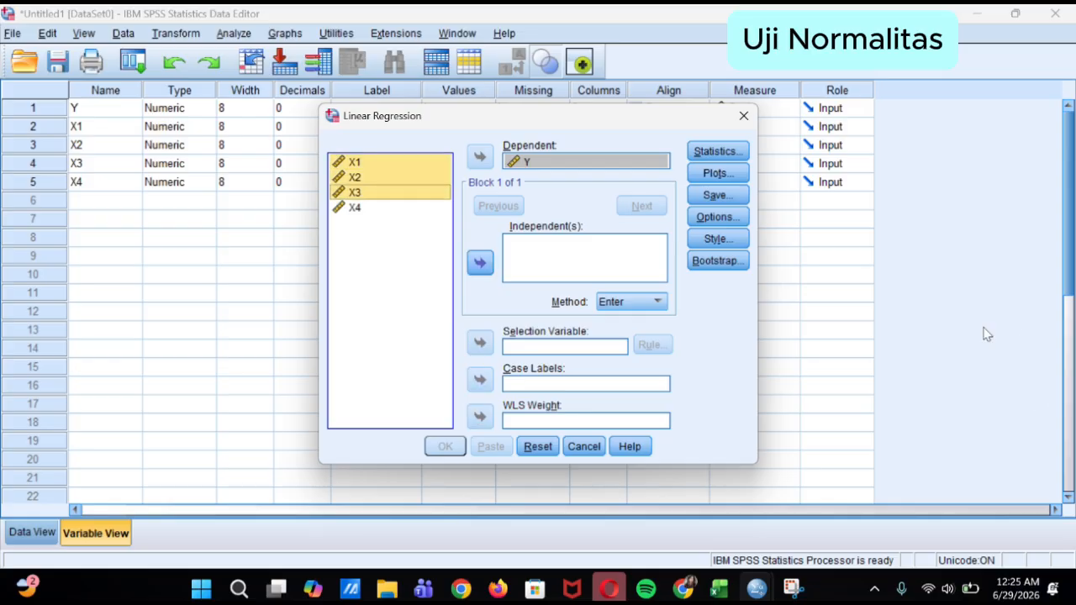
pyautogui.click(480, 264)
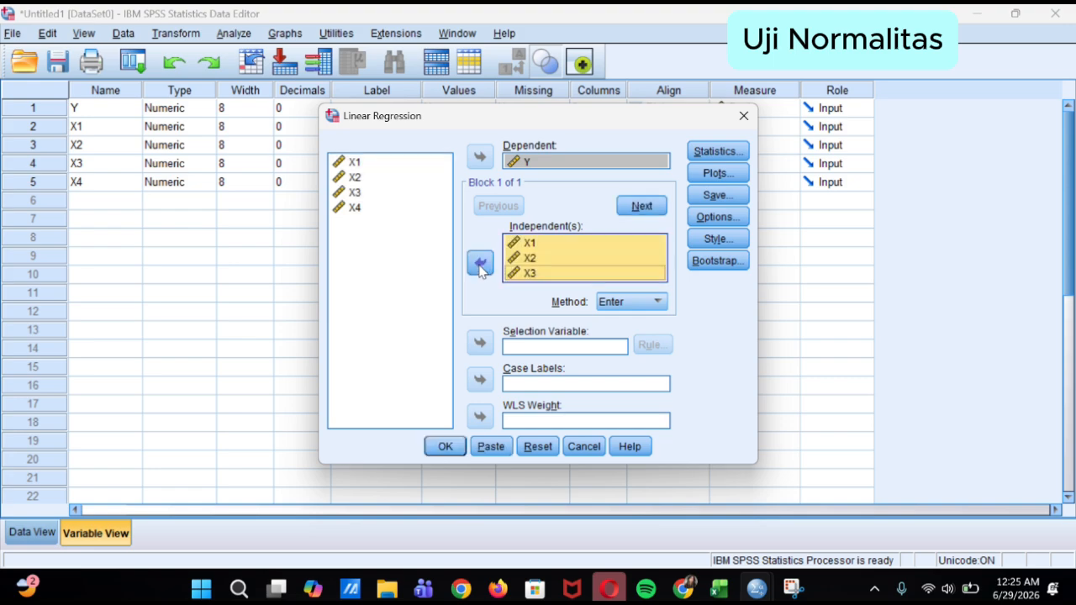
# Step: Define the regression's scatter plot with *SRESID as Y and *ZPRED as X
pyautogui.click(718, 174)
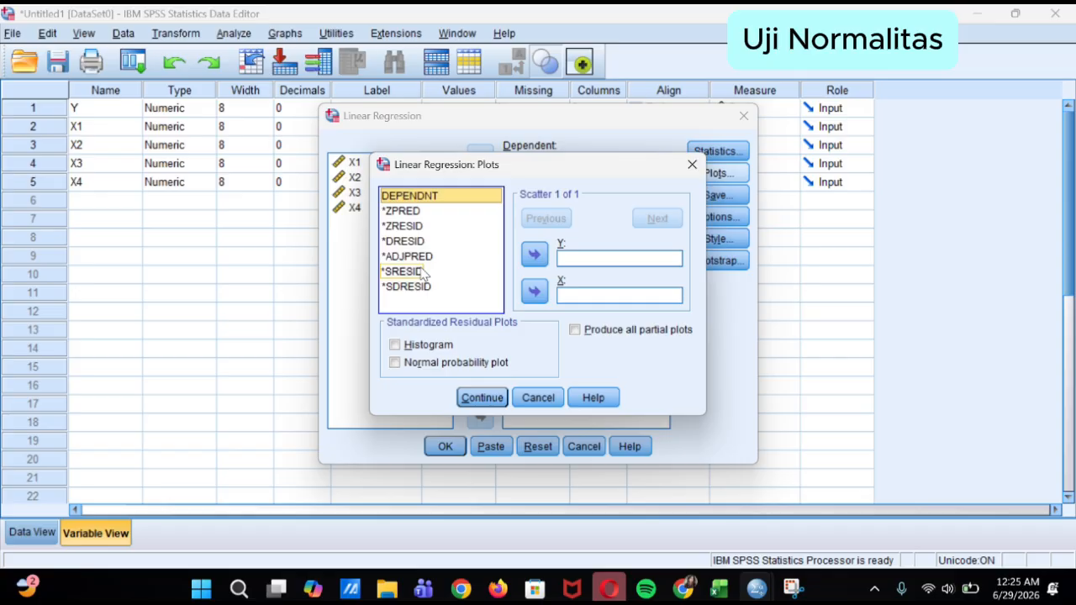
pyautogui.click(420, 273)
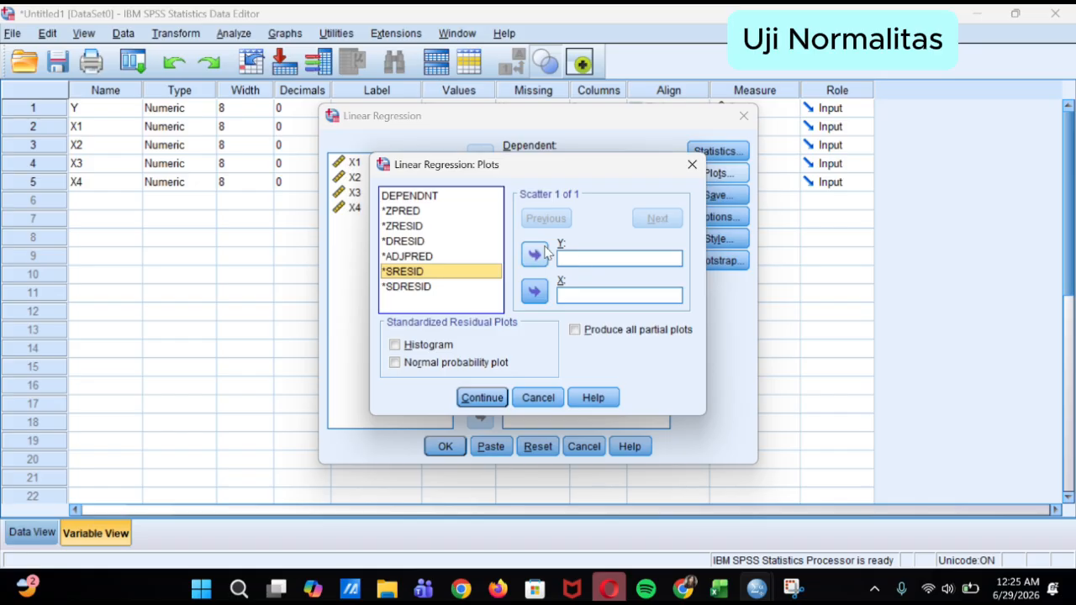
pyautogui.click(539, 256)
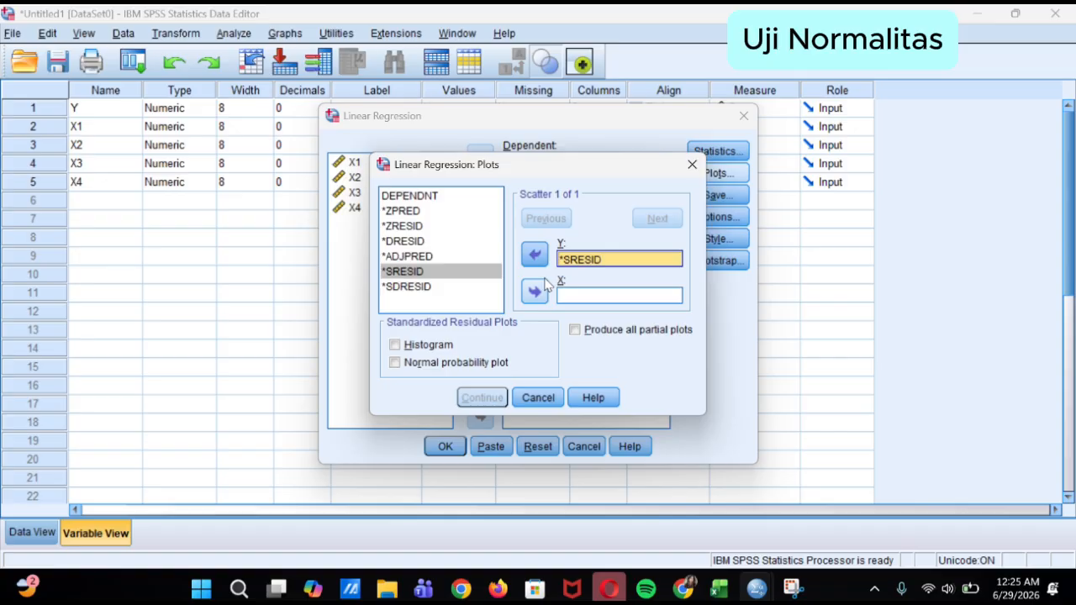
pyautogui.click(541, 260)
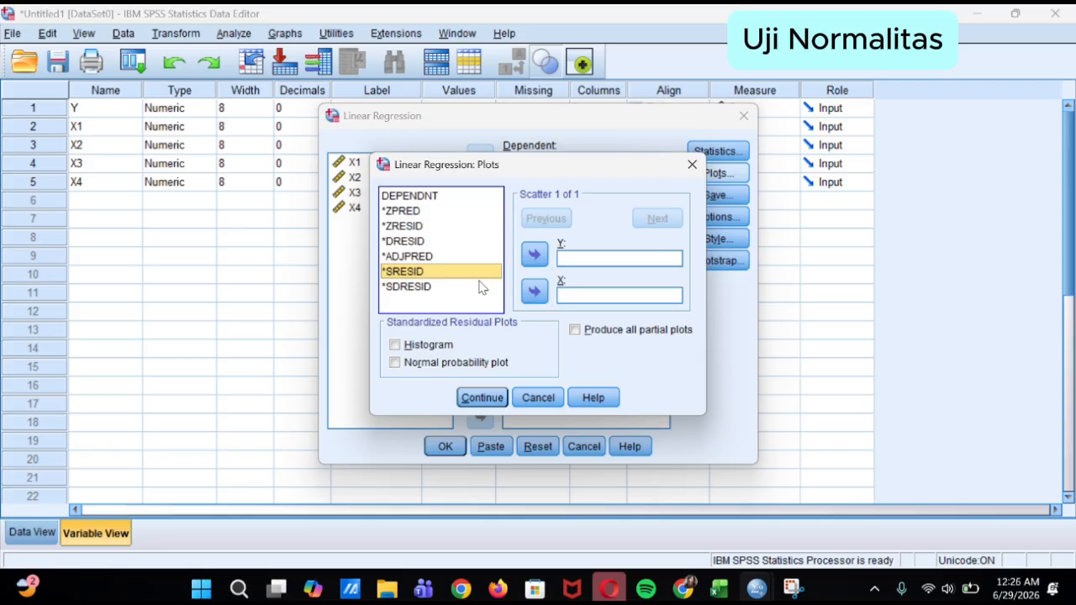
pyautogui.click(533, 254)
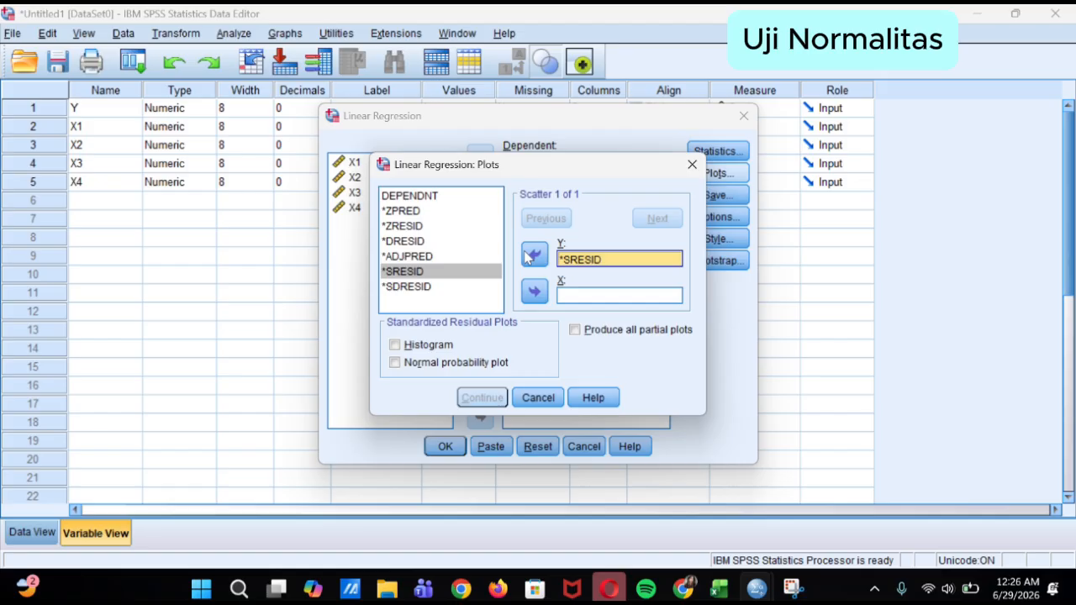
pyautogui.click(430, 217)
pyautogui.click(425, 211)
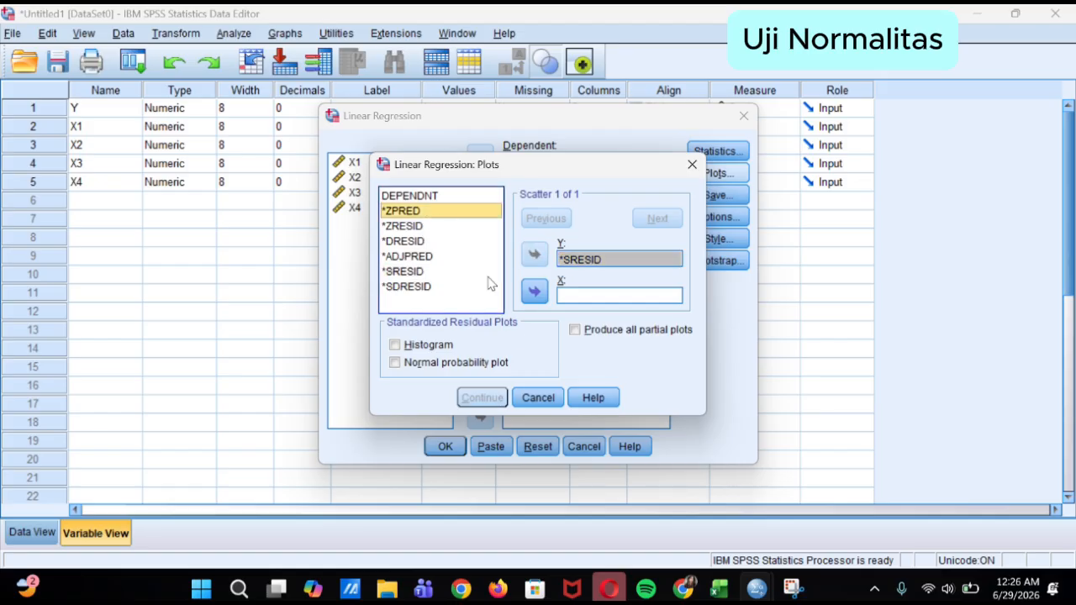
pyautogui.click(535, 290)
# Step: Include the histogram and normal probability plot of the standardized residuals, and run the regression
pyautogui.click(429, 348)
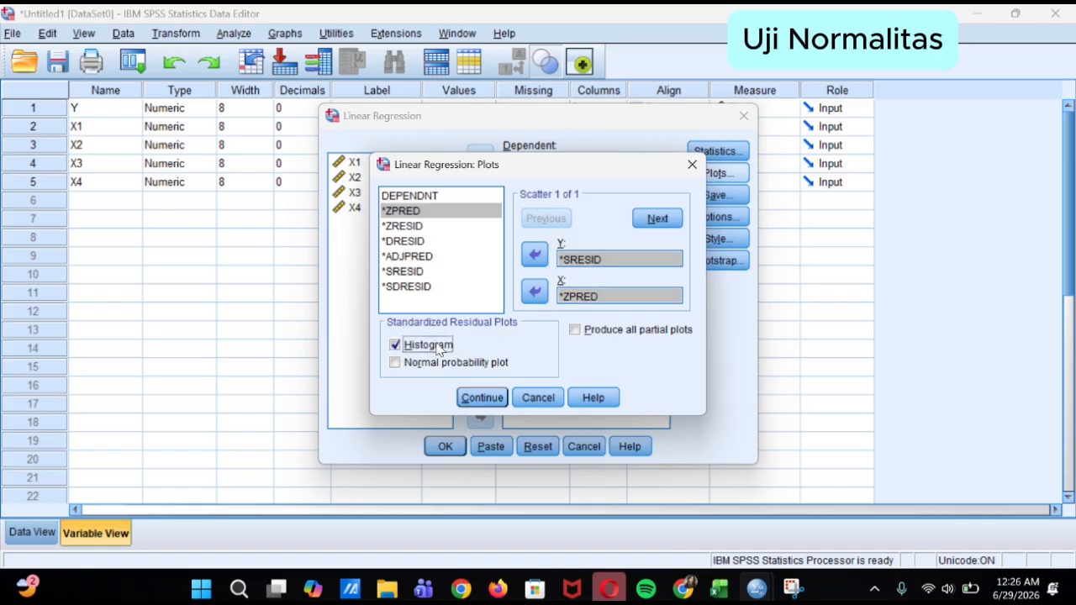
pyautogui.click(485, 368)
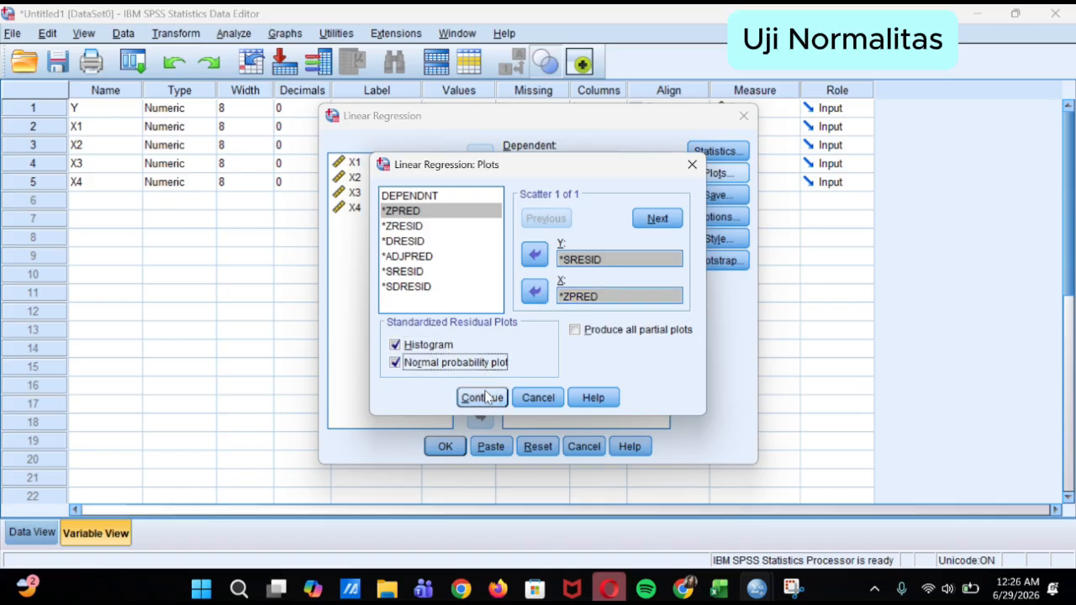
pyautogui.click(484, 402)
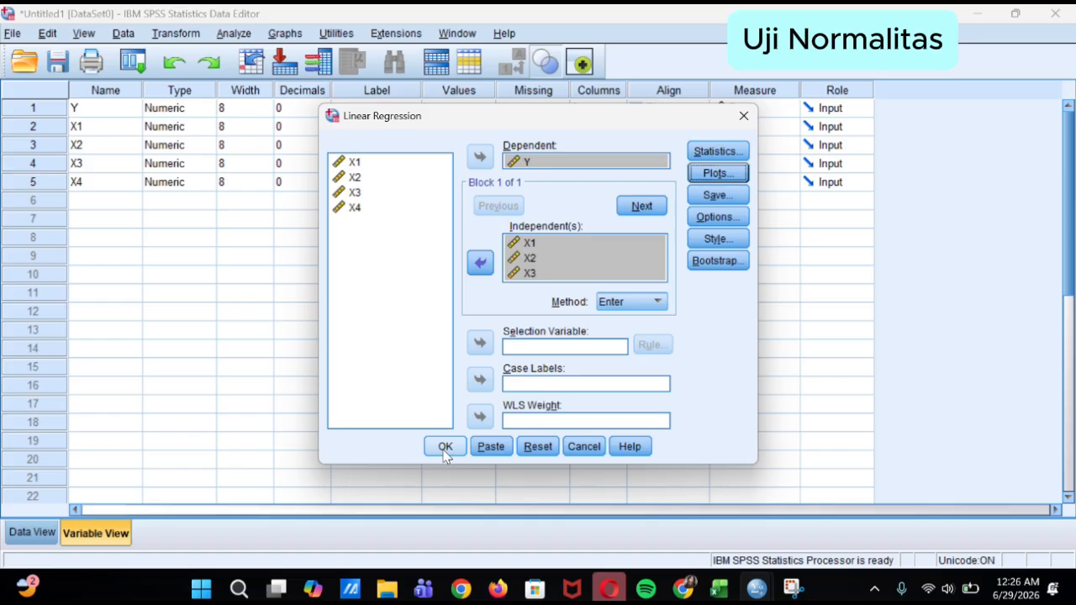
pyautogui.click(445, 450)
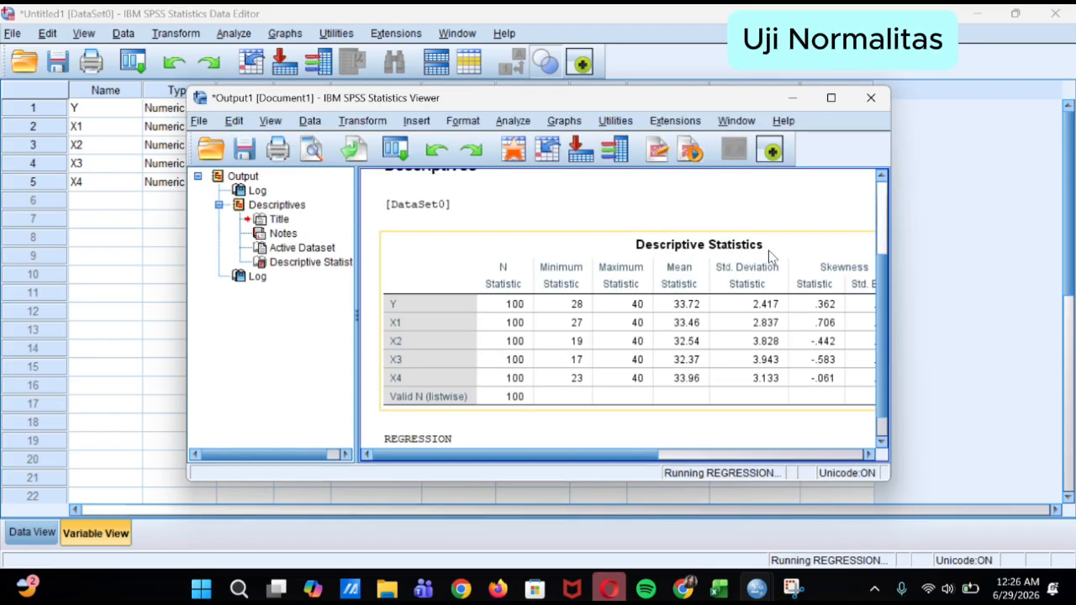
# Step: Examine the Regression tables and the Descriptive Statistics table in the maximized output viewer
pyautogui.click(832, 100)
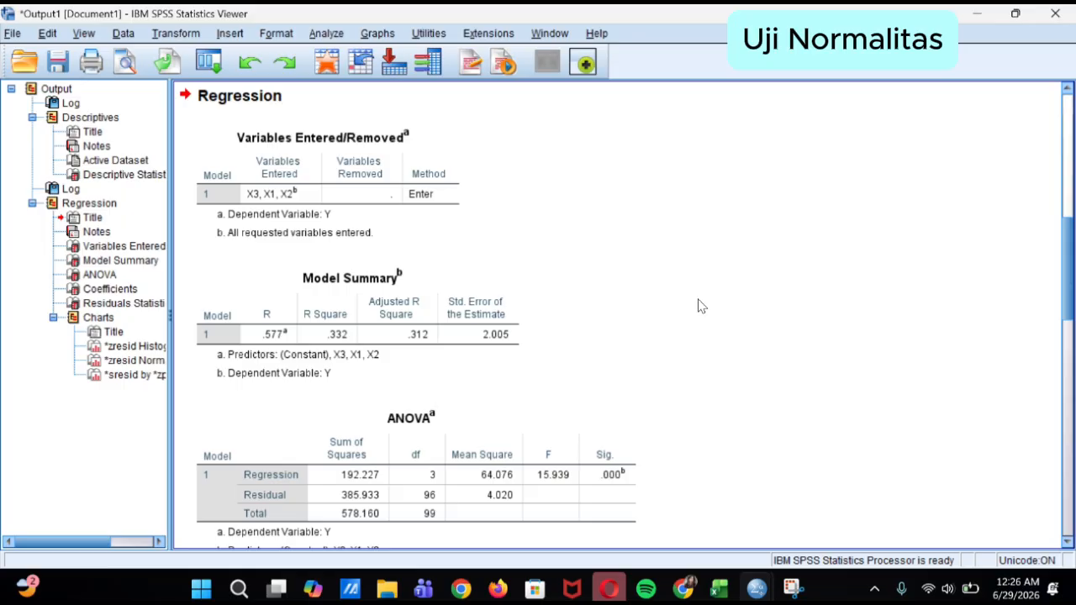
pyautogui.scroll(-3, 708, 282)
pyautogui.scroll(3, 709, 269)
pyautogui.moveTo(755, 590)
pyautogui.click(644, 515)
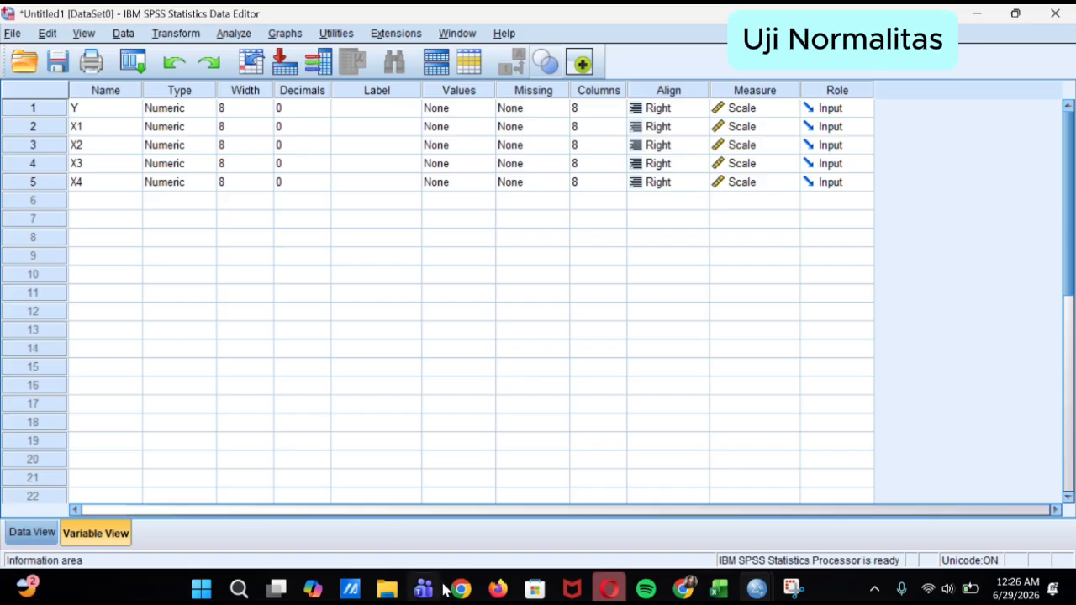
pyautogui.moveTo(757, 589)
pyautogui.click(857, 487)
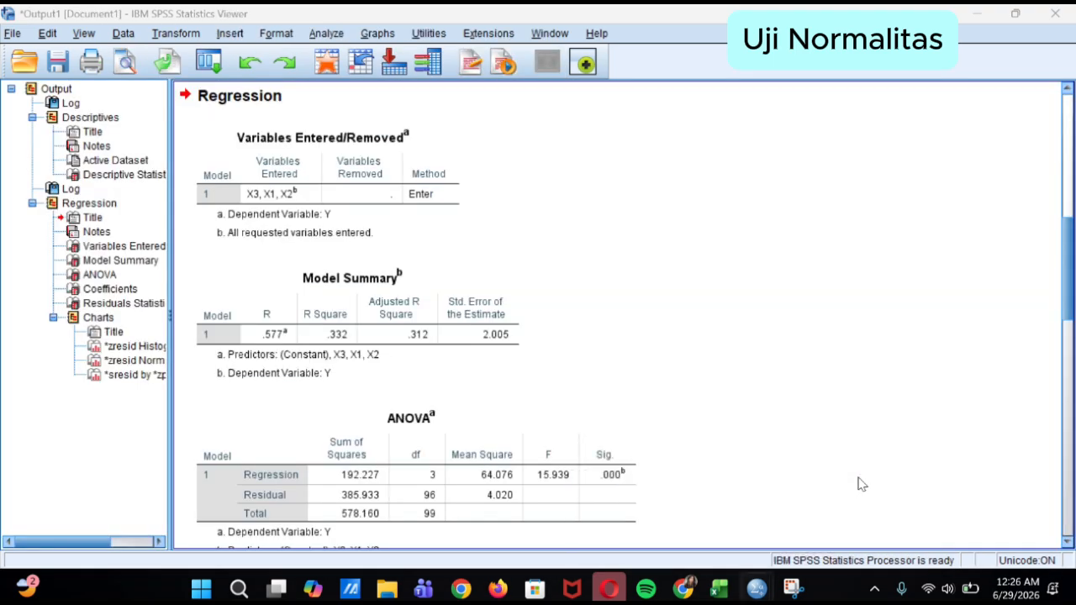
pyautogui.scroll(5, 562, 380)
pyautogui.scroll(-10, 560, 379)
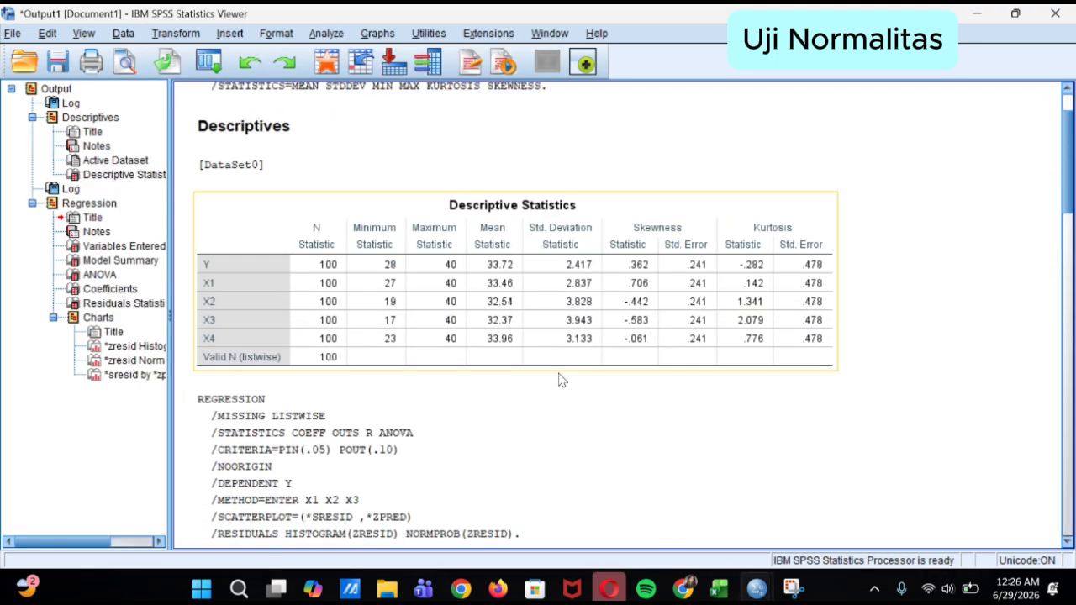
# Step: Examine the regression's residual histogram, normal P-P plot and scatterplot in the output
pyautogui.scroll(-5, 555, 393)
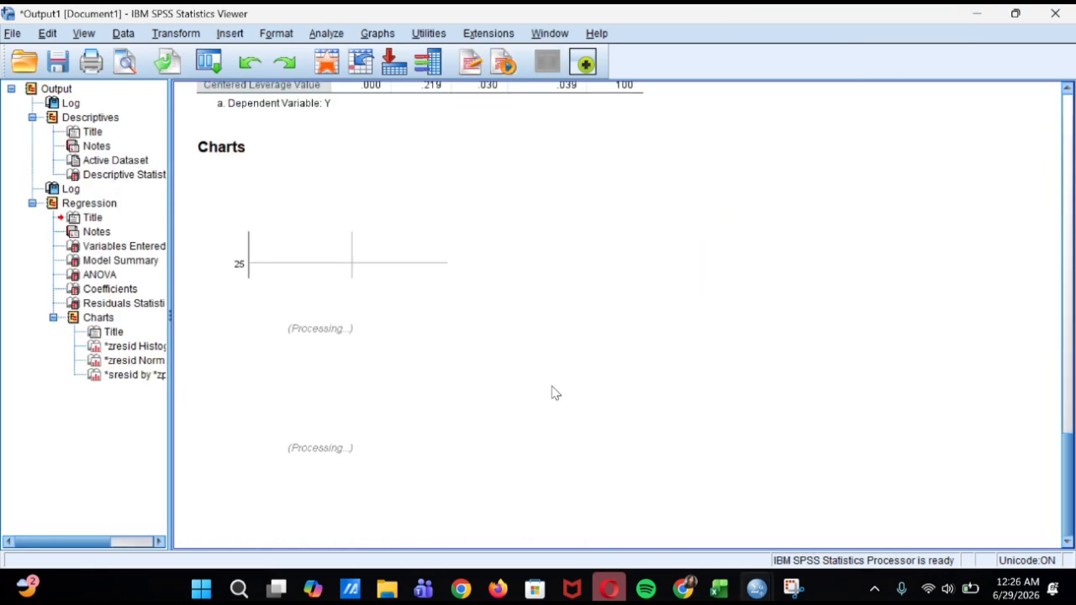
pyautogui.scroll(-4, 551, 392)
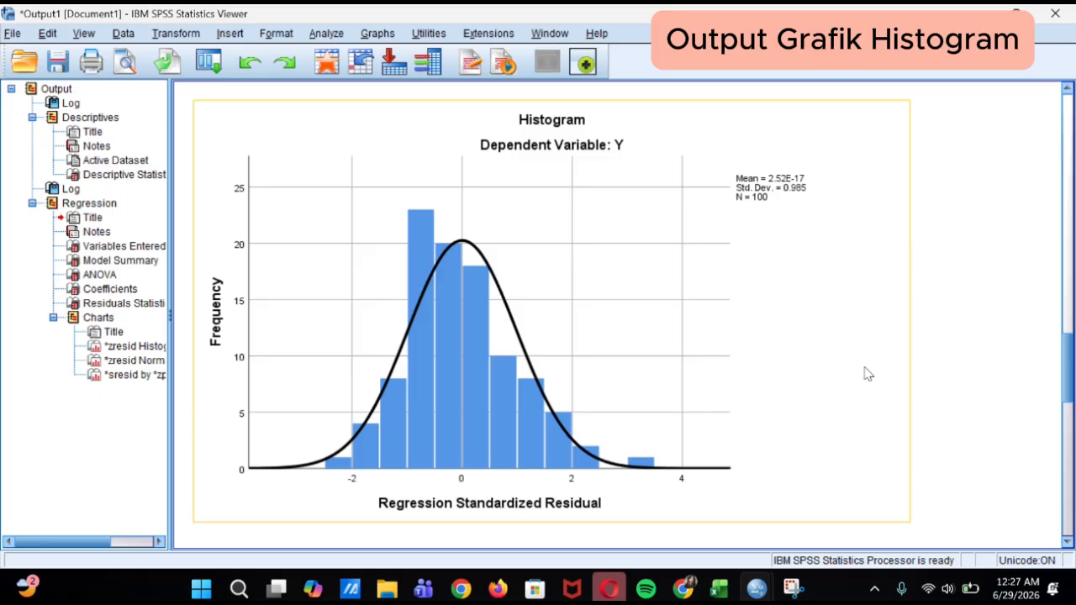
pyautogui.scroll(-5, 869, 375)
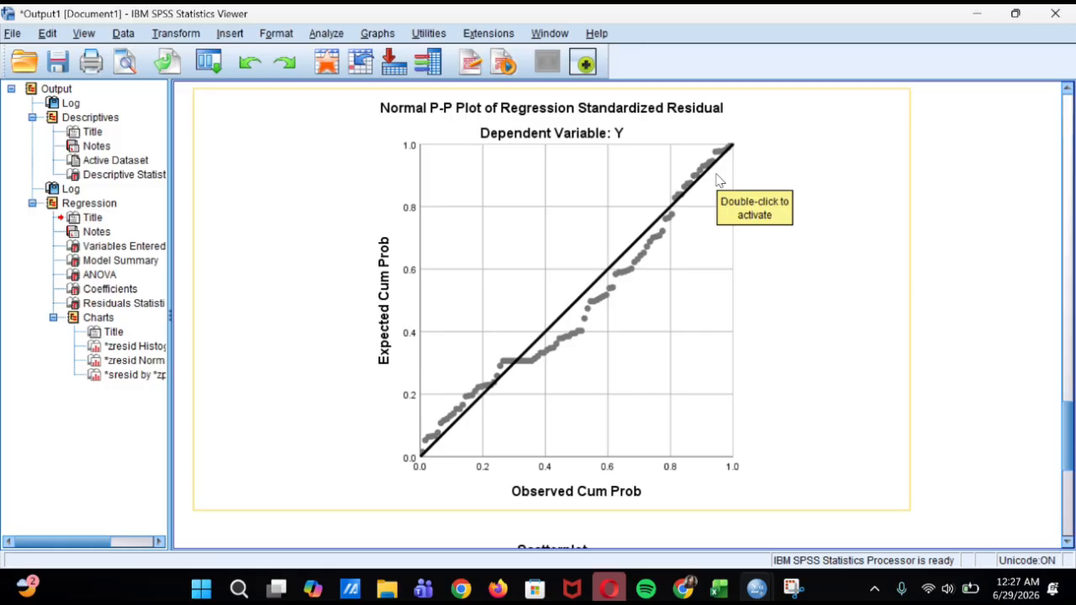
pyautogui.scroll(-5, 719, 179)
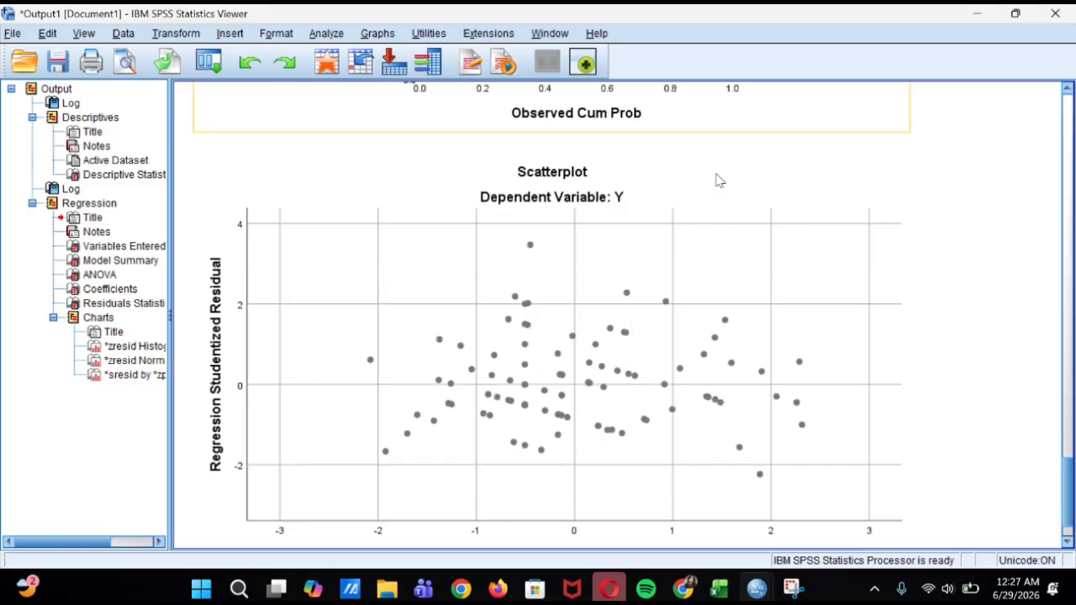
pyautogui.scroll(-2, 719, 179)
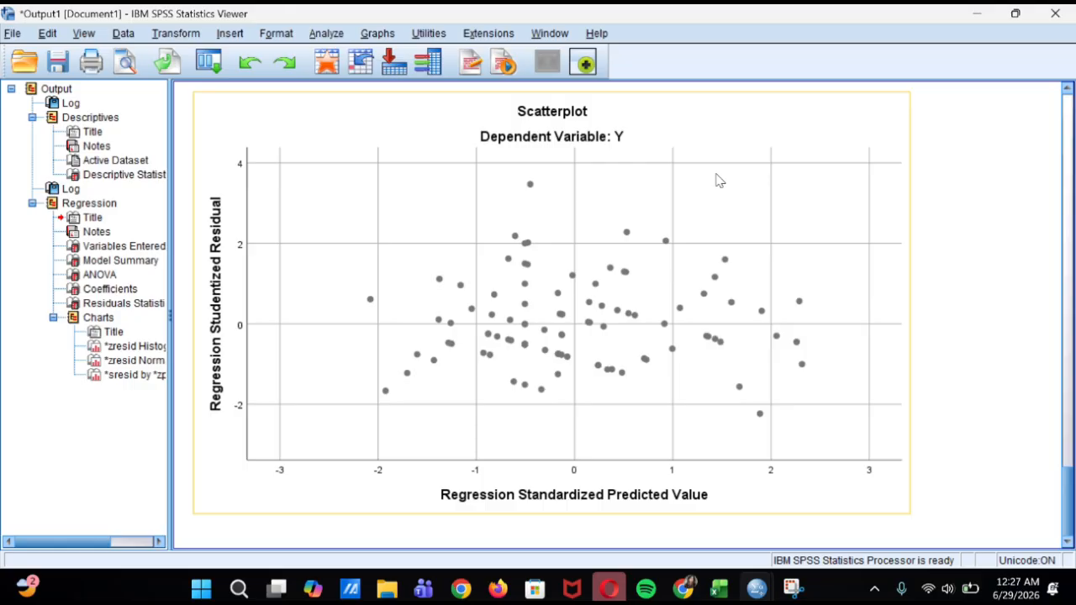
# Step: Rerun the linear regression of Y on X1, X2 and X3 from the dataset, saving the unstandardized residuals
pyautogui.moveTo(756, 588)
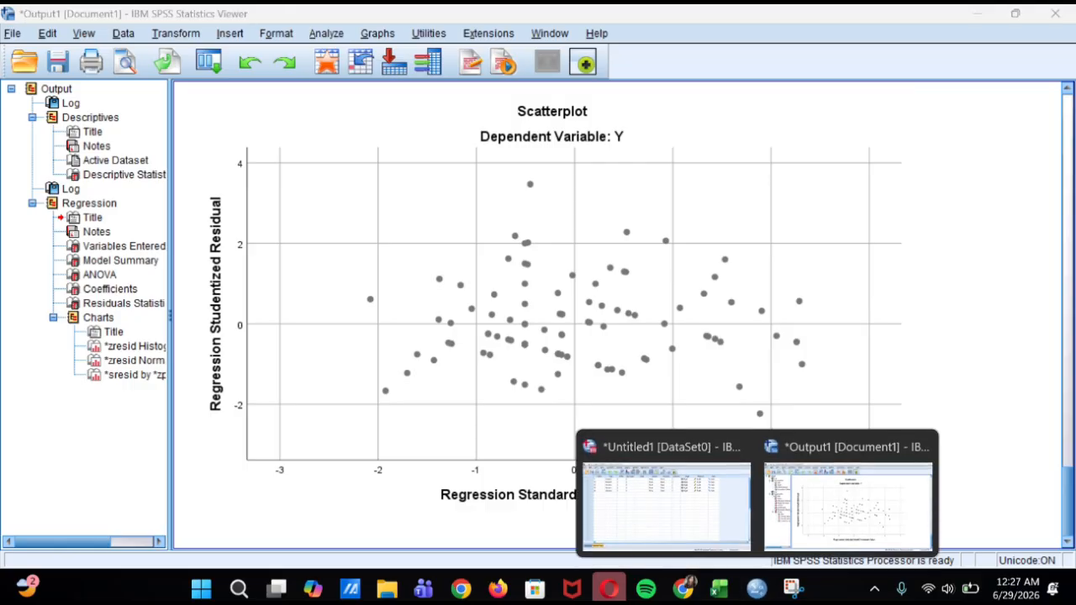
pyautogui.click(684, 473)
pyautogui.click(44, 536)
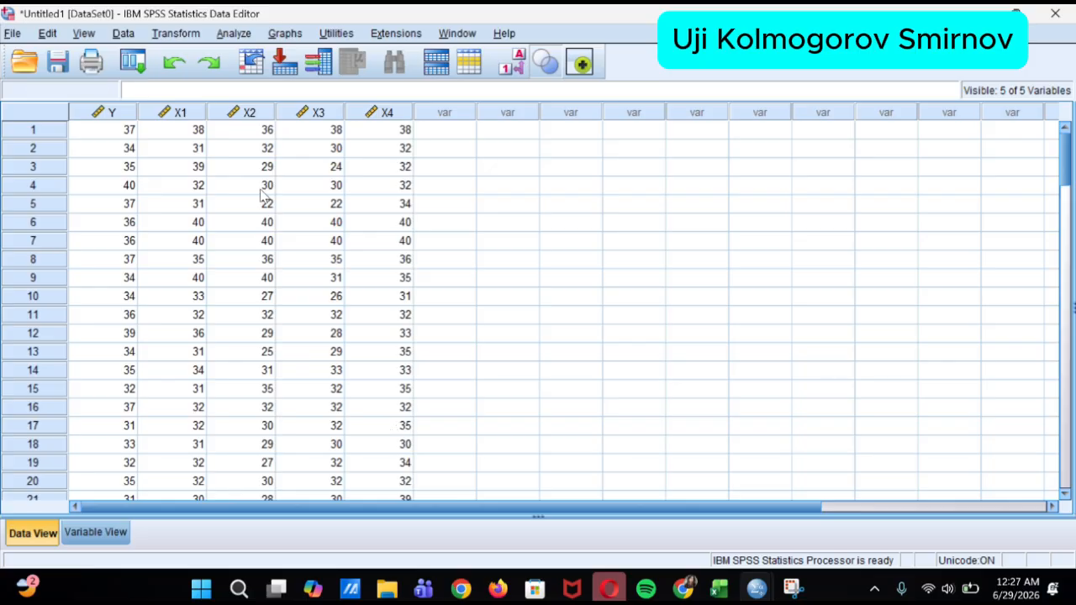
pyautogui.click(233, 35)
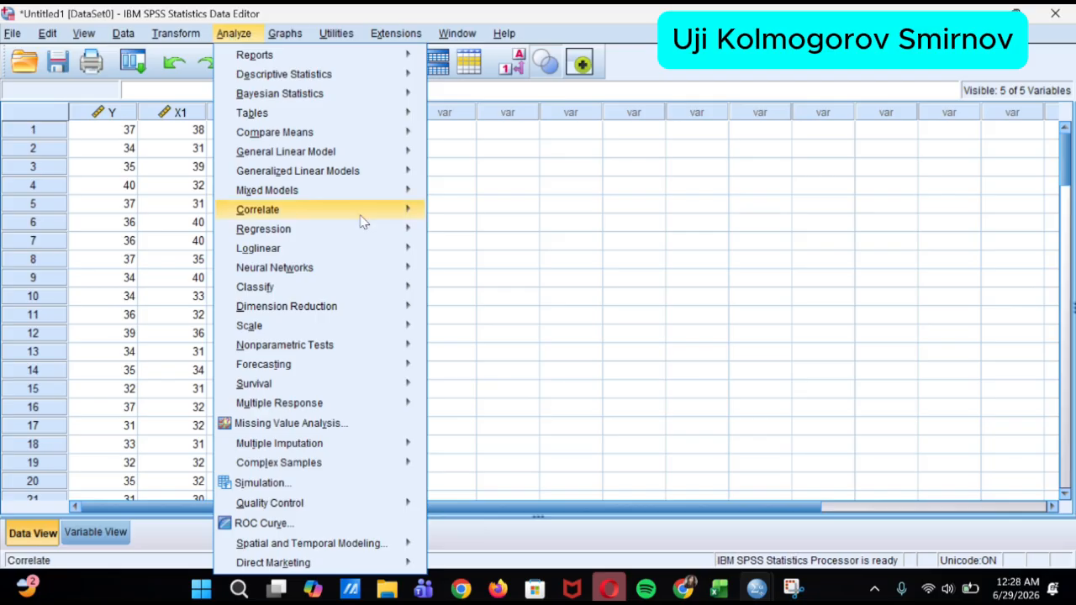
pyautogui.moveTo(390, 238)
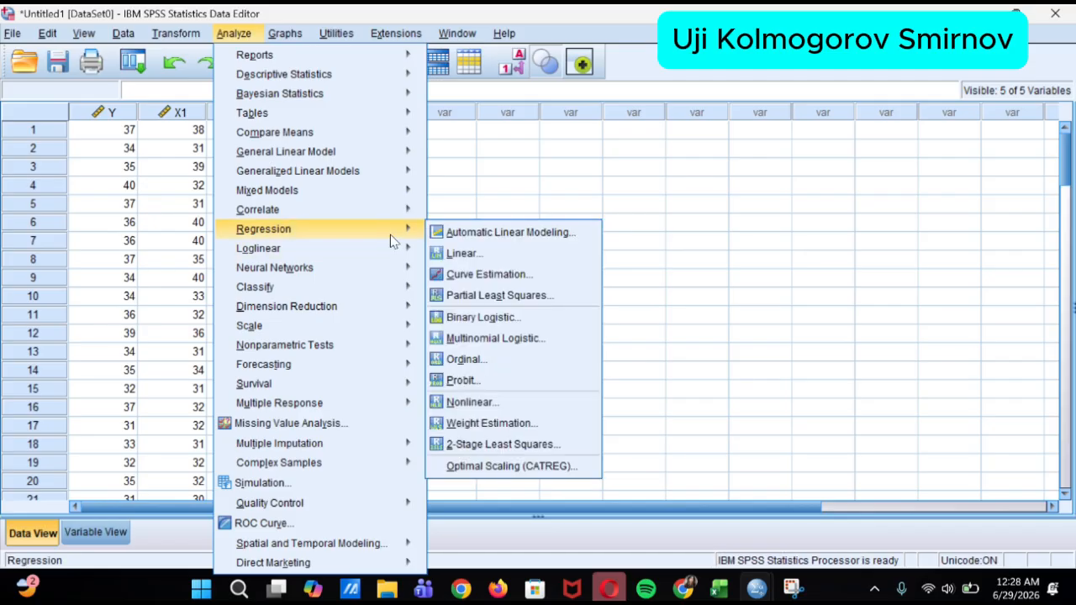
pyautogui.click(465, 254)
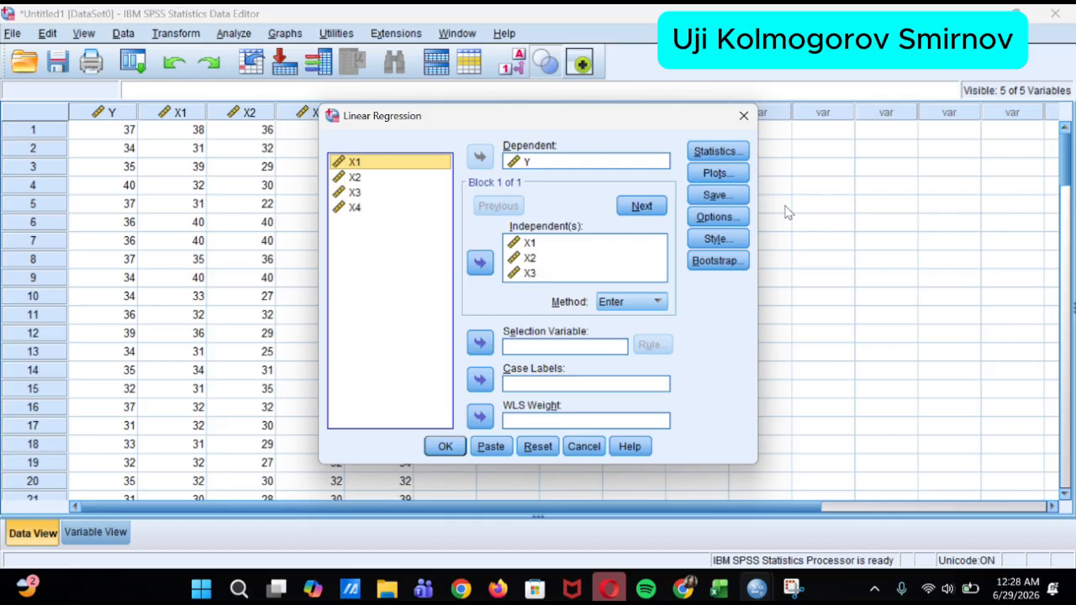
pyautogui.click(700, 194)
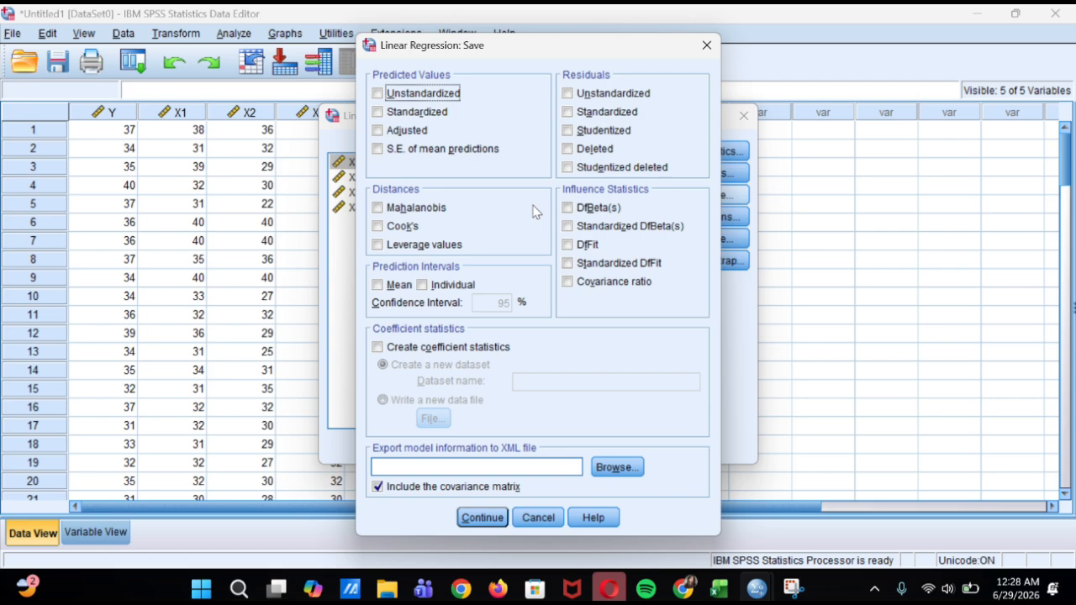
pyautogui.click(613, 94)
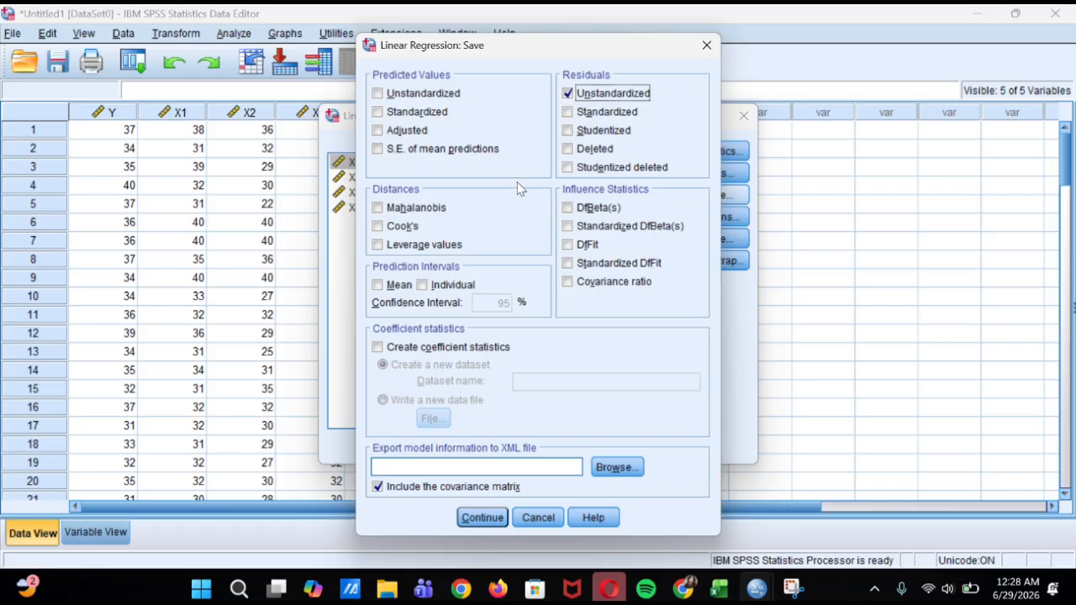
pyautogui.click(483, 518)
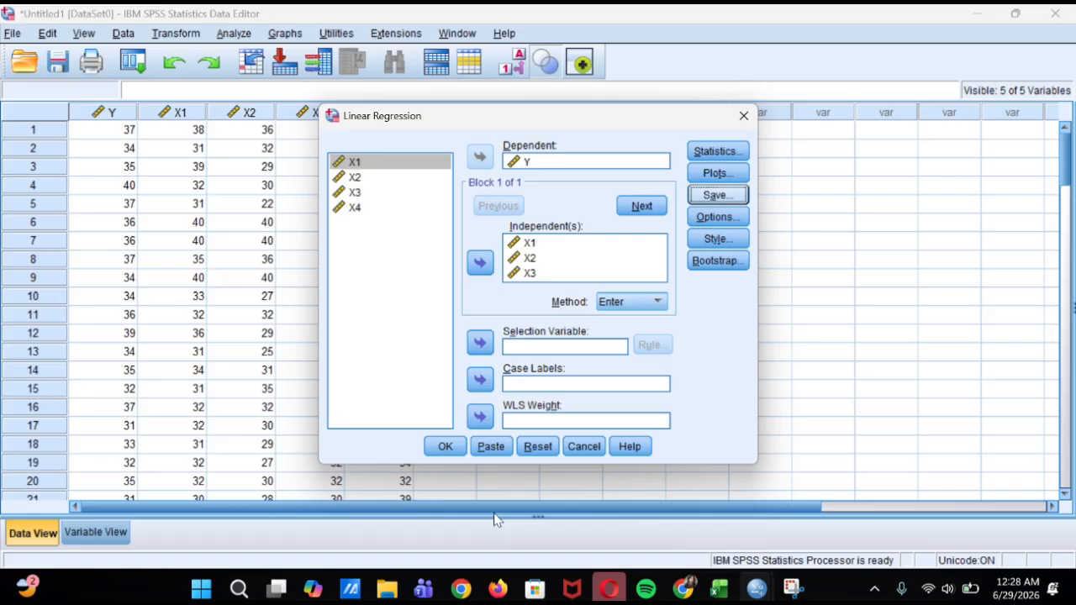
pyautogui.click(455, 449)
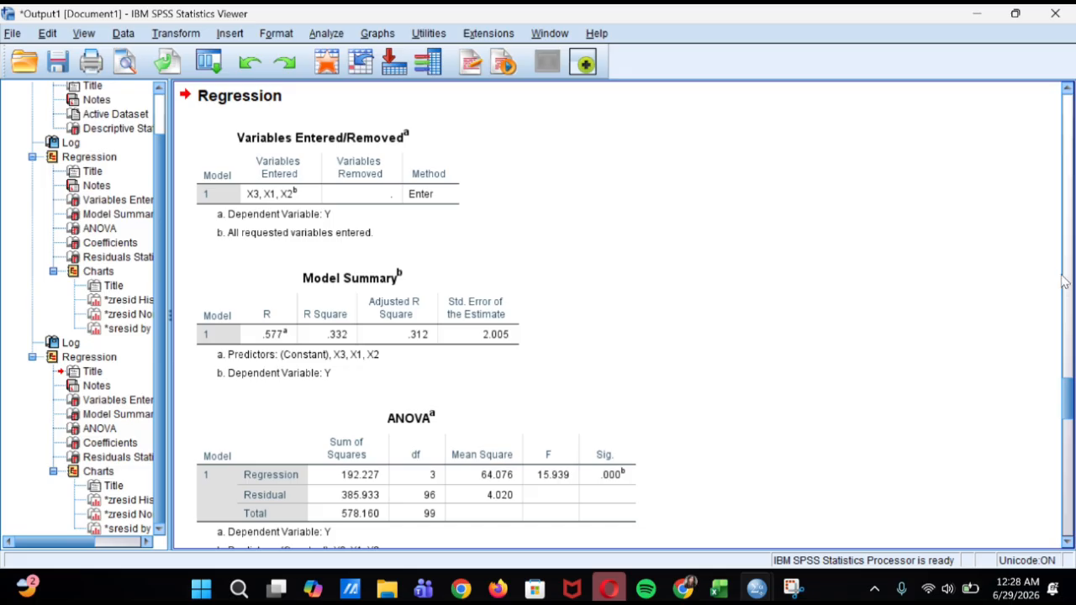
# Step: Run a legacy one-sample Kolmogorov-Smirnov test on the unstandardized residual against the normal distribution and review its results table
pyautogui.moveTo(758, 591)
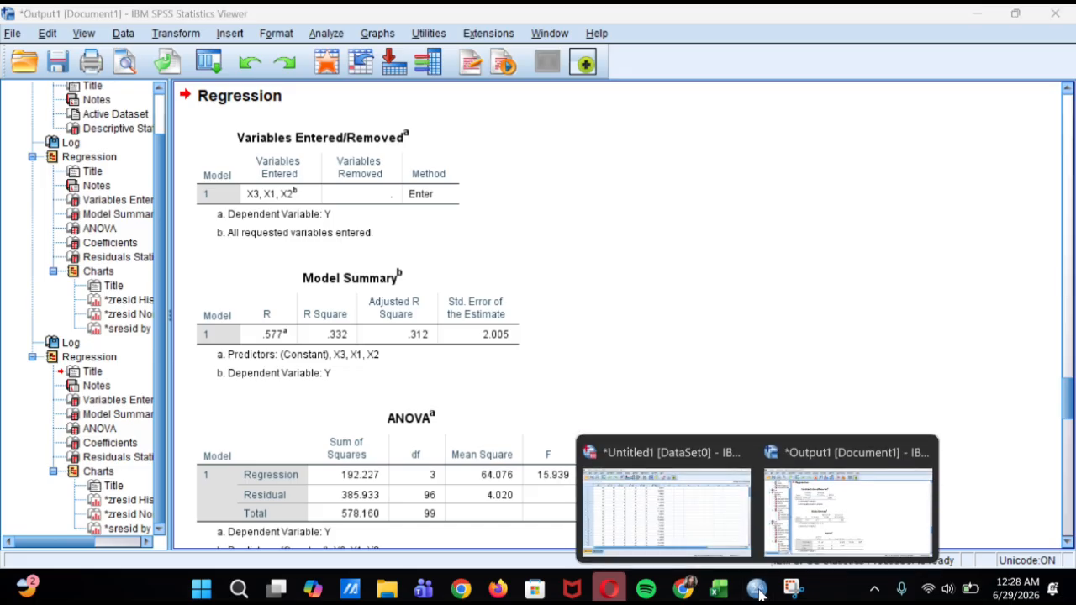
pyautogui.click(680, 521)
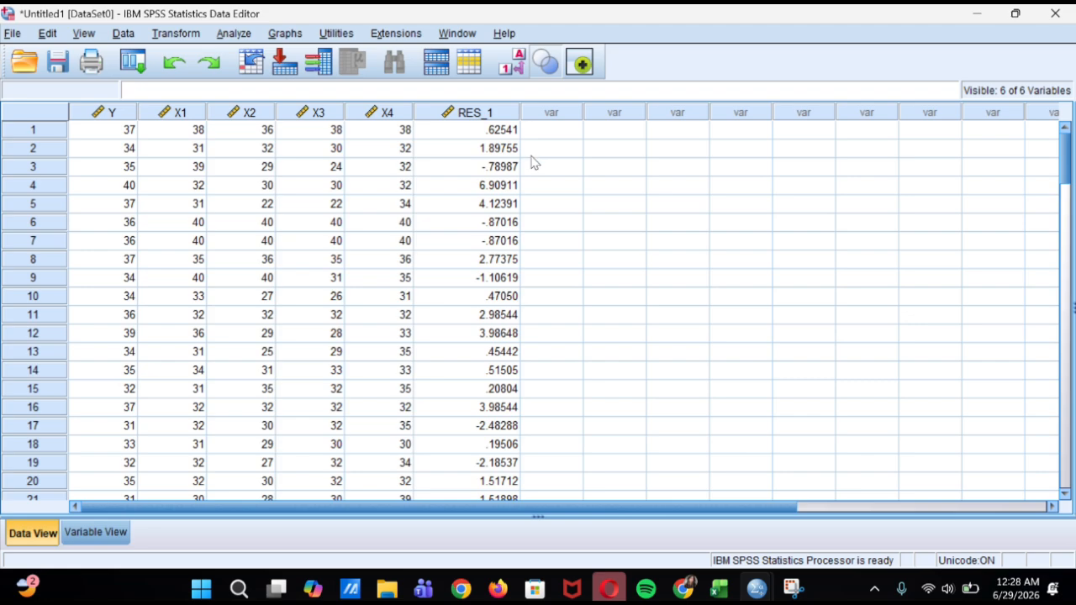
pyautogui.click(227, 34)
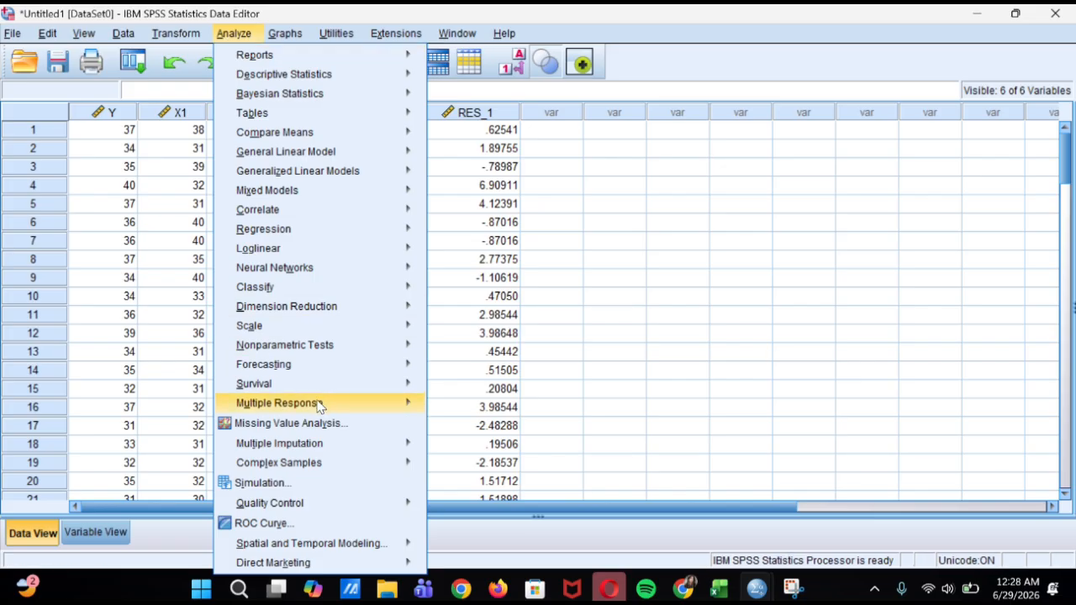
pyautogui.moveTo(339, 348)
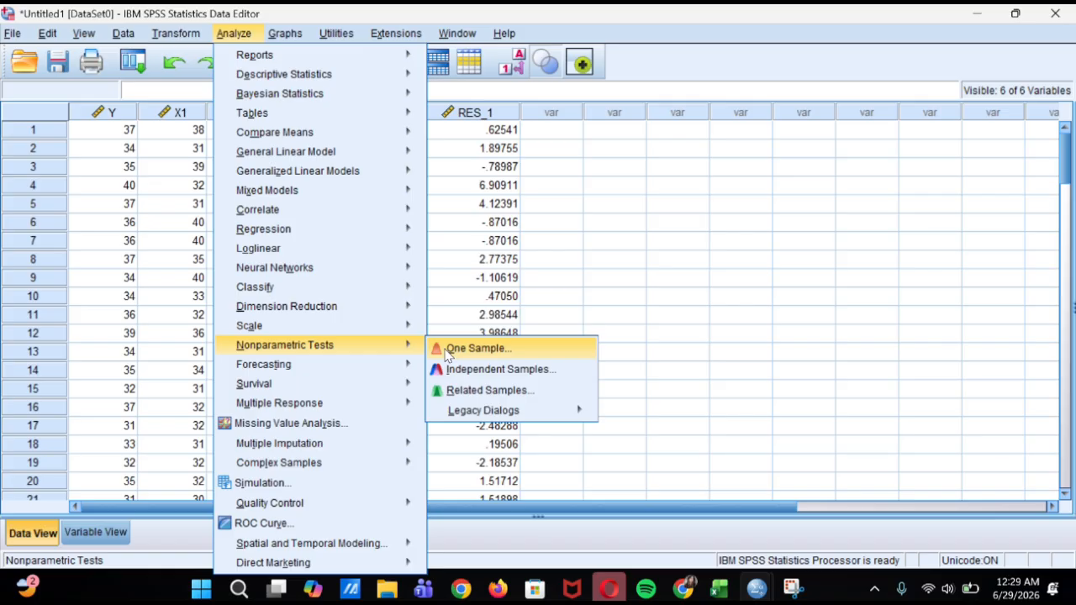
pyautogui.moveTo(478, 412)
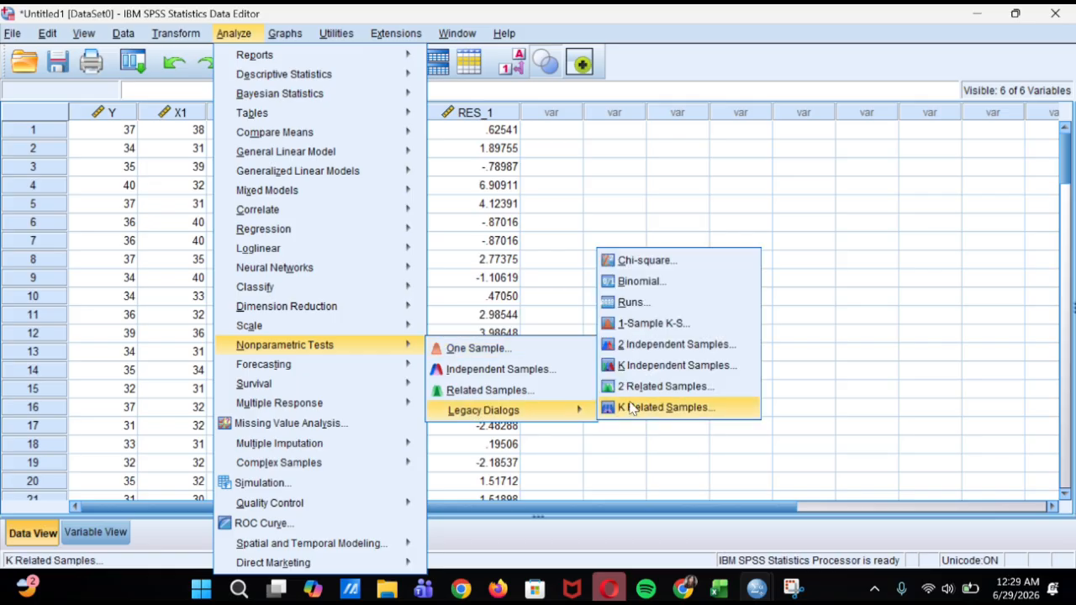
pyautogui.click(647, 325)
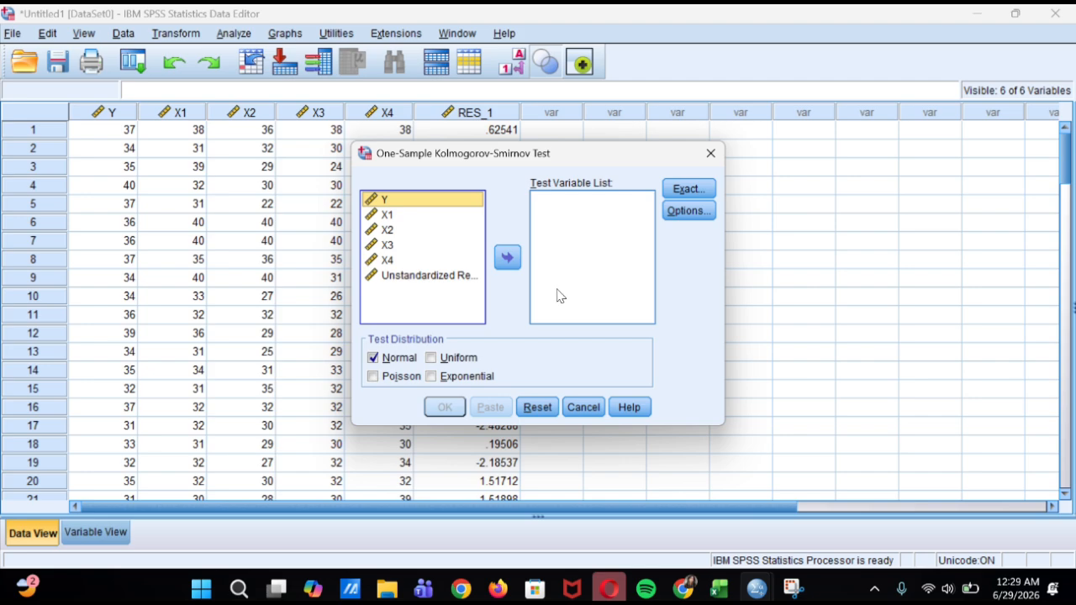
pyautogui.click(415, 276)
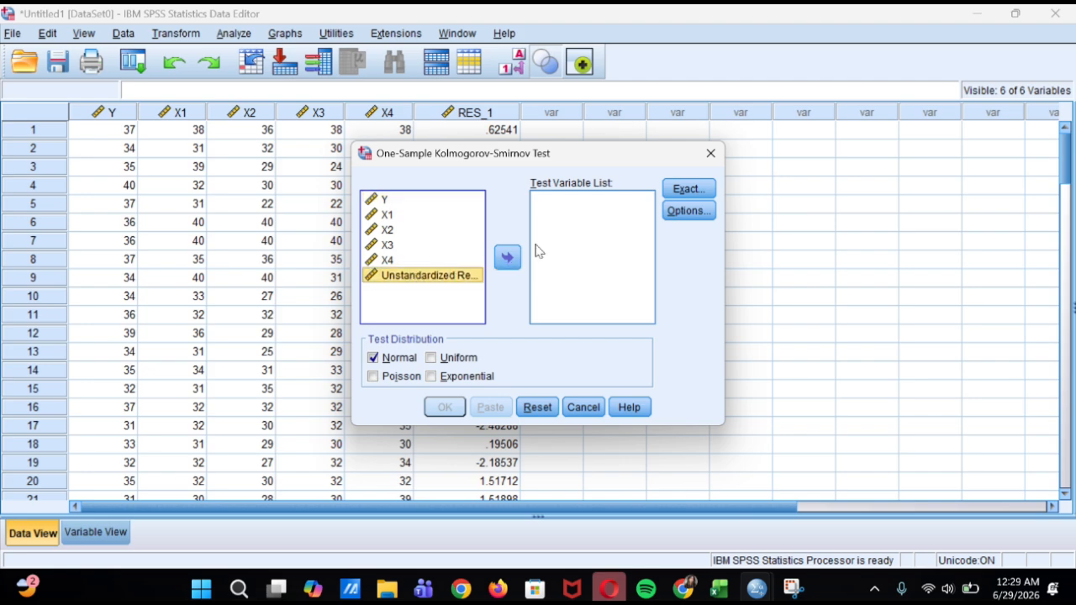
pyautogui.click(507, 259)
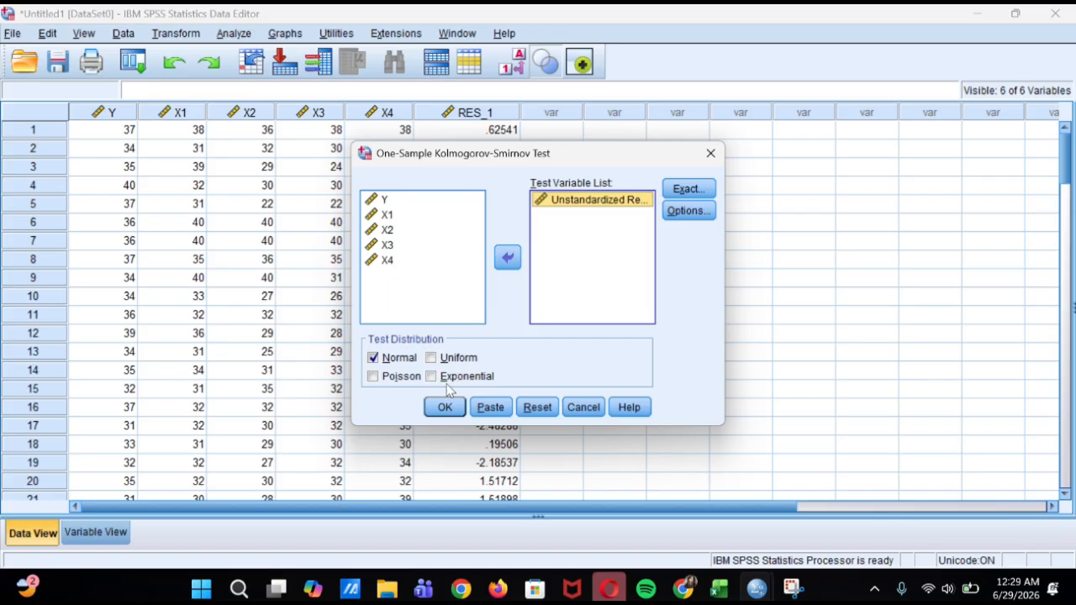
pyautogui.click(446, 407)
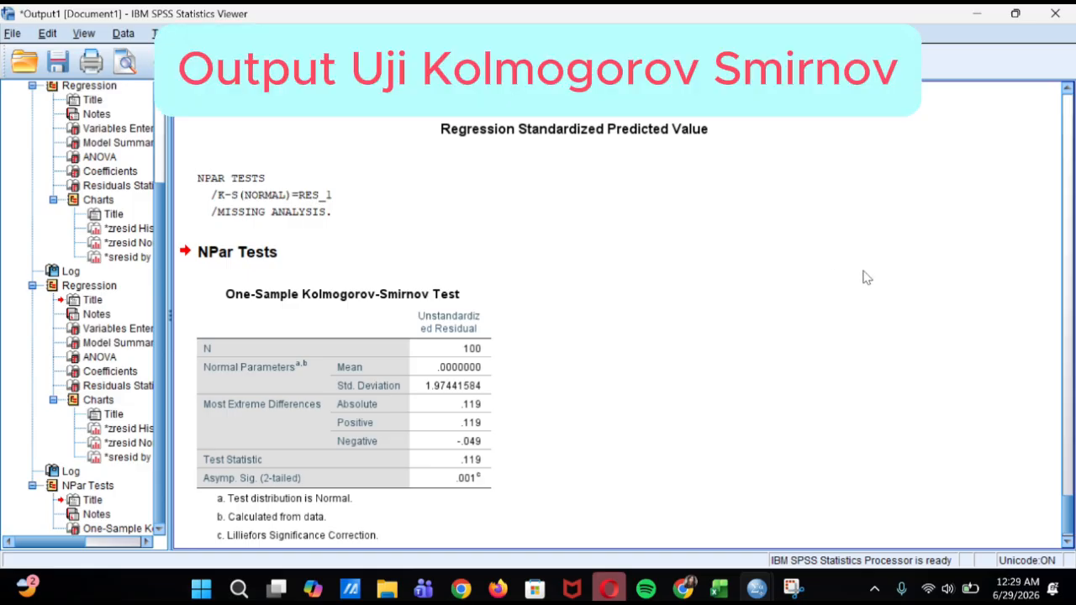
pyautogui.scroll(-1, 866, 277)
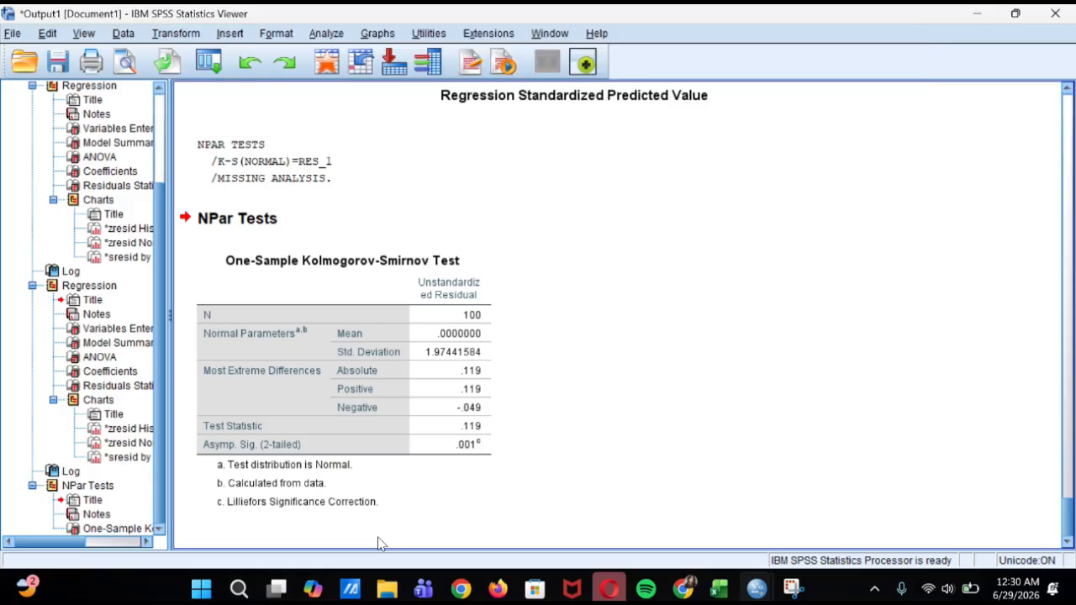
# Step: Delete the saved residual variable RES_1 from the dataset
pyautogui.moveTo(757, 589)
pyautogui.click(625, 507)
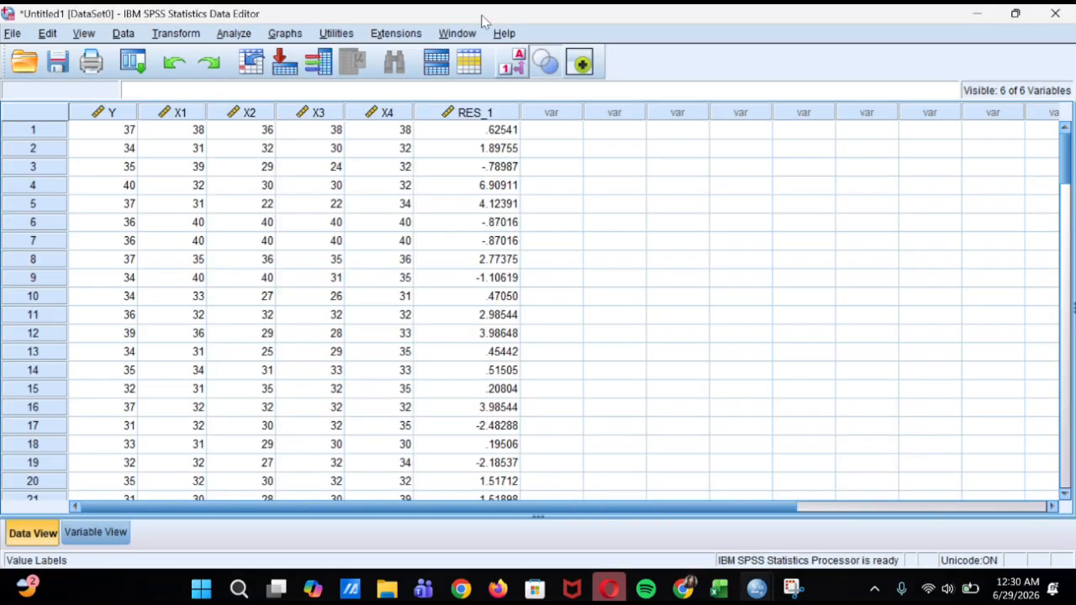
pyautogui.click(480, 115)
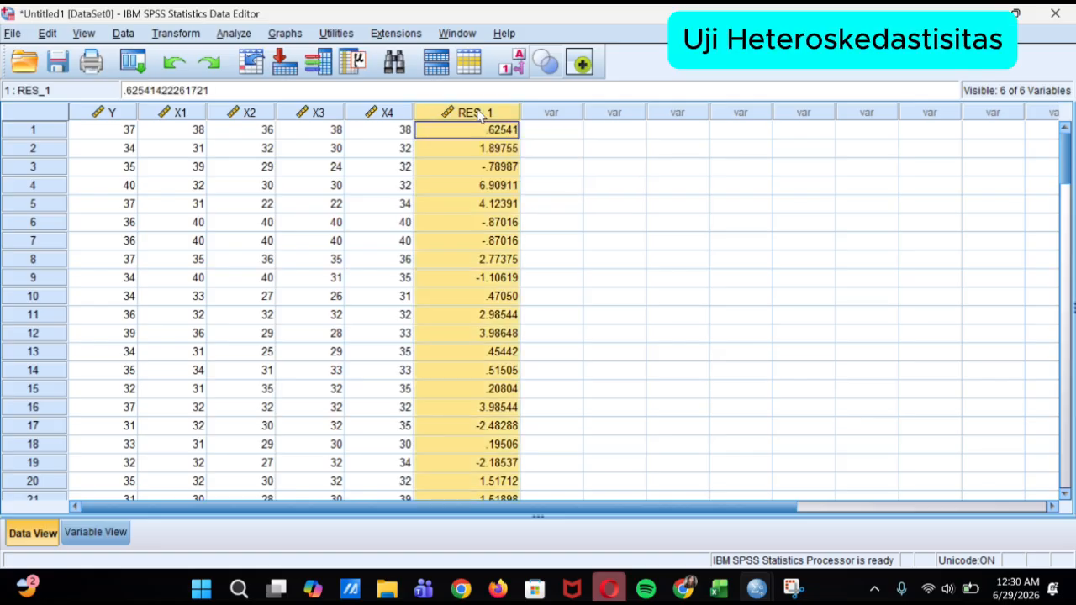
pyautogui.press('Delete')
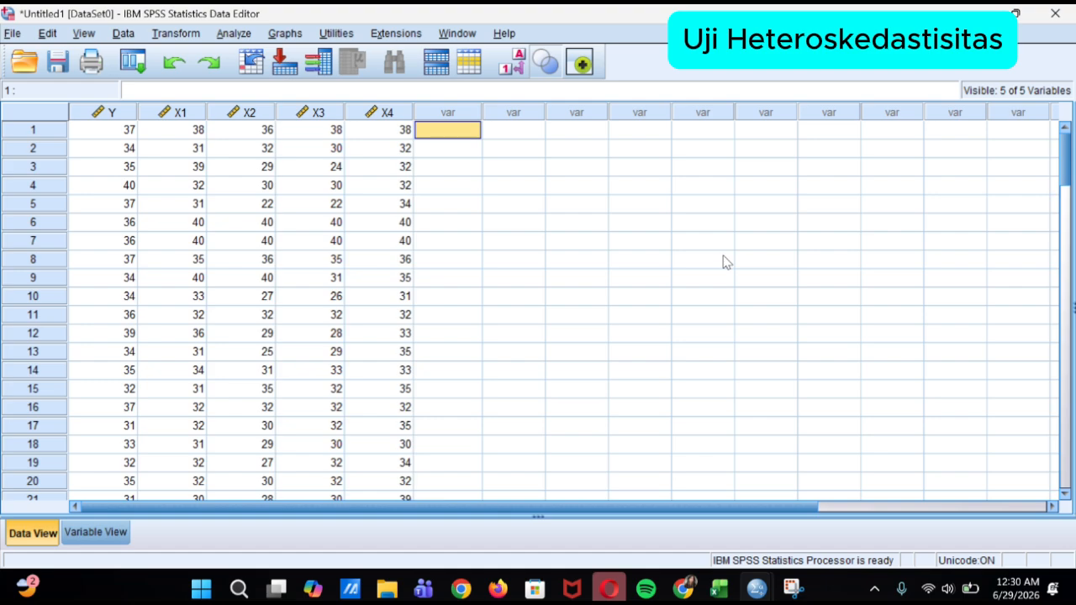
# Step: Run the linear regression of Y on X1, X2 and X3 again with unstandardized residuals saved, and review its tables and histogram
pyautogui.click(234, 33)
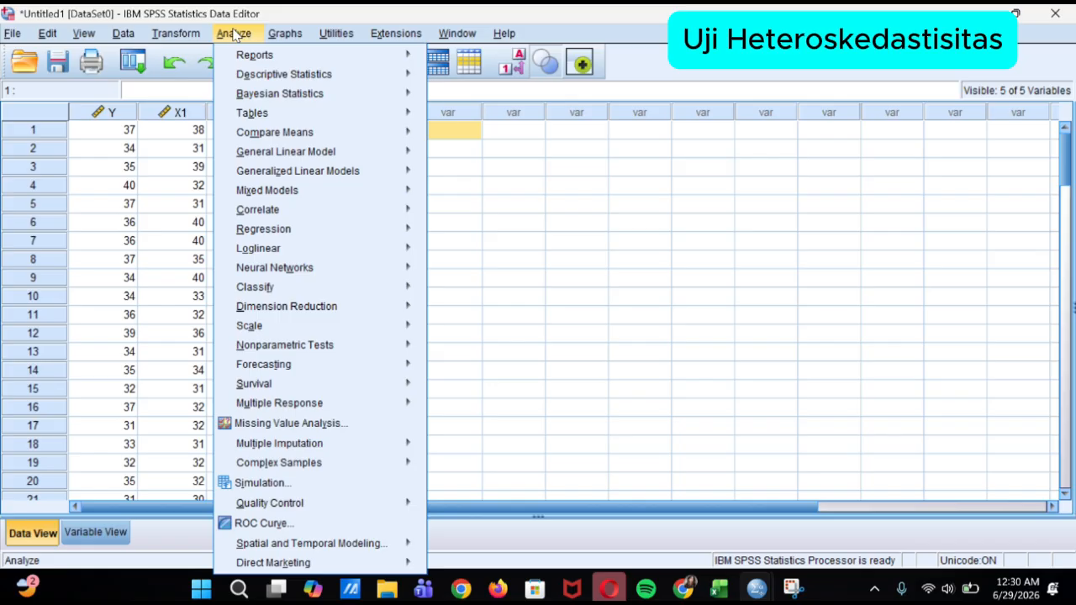
pyautogui.moveTo(360, 228)
pyautogui.click(452, 251)
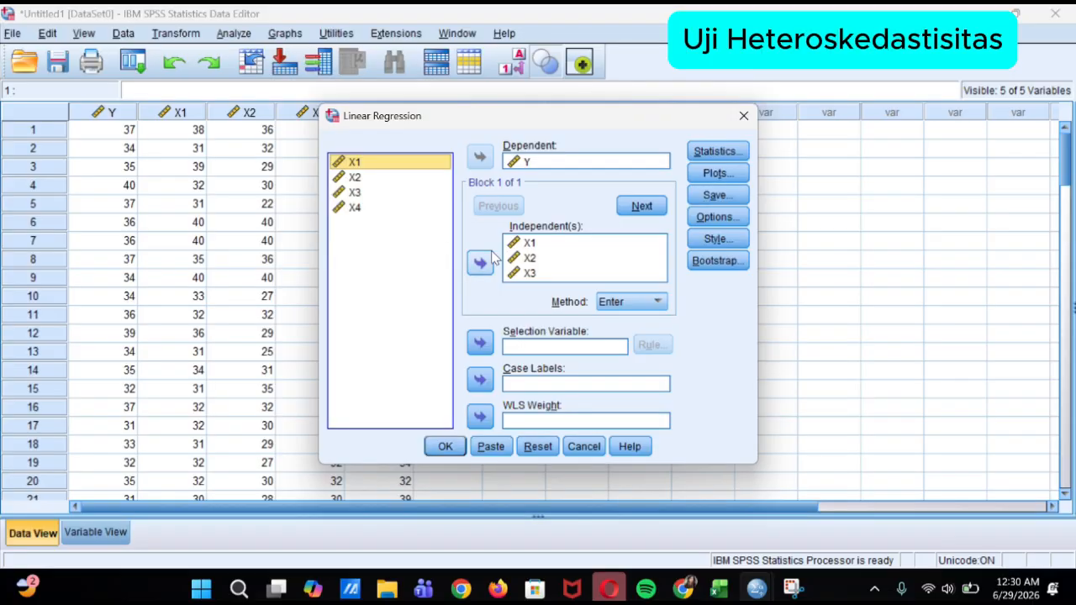
pyautogui.click(712, 194)
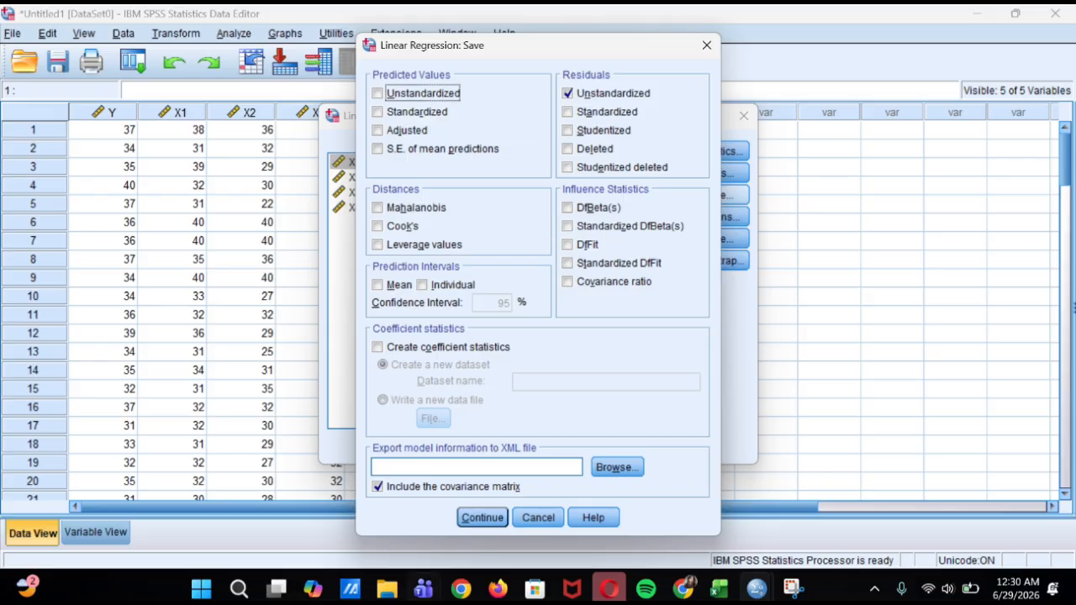
pyautogui.click(538, 518)
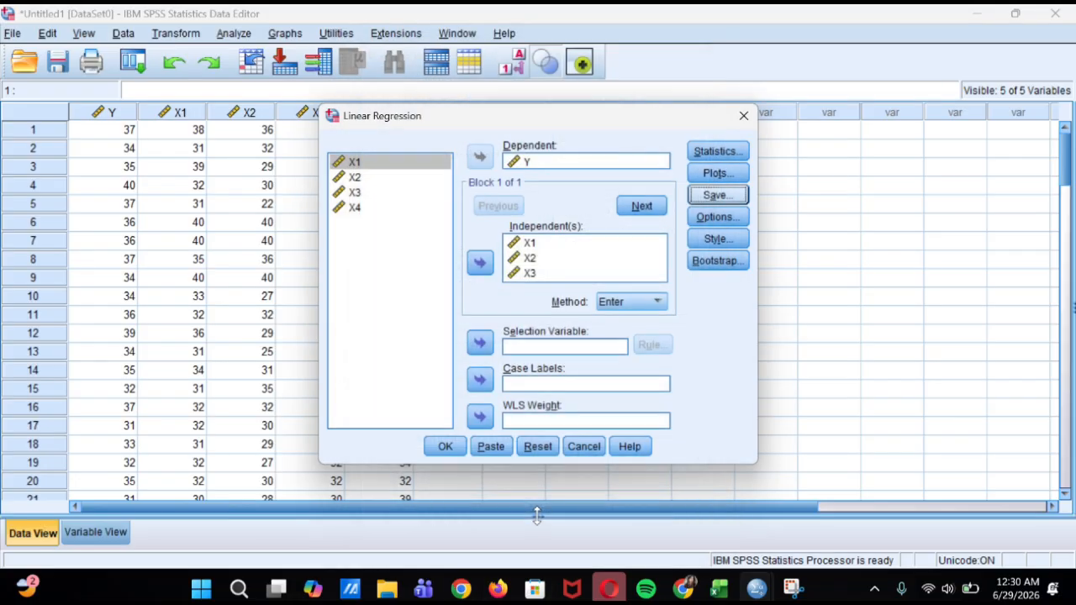
pyautogui.click(459, 448)
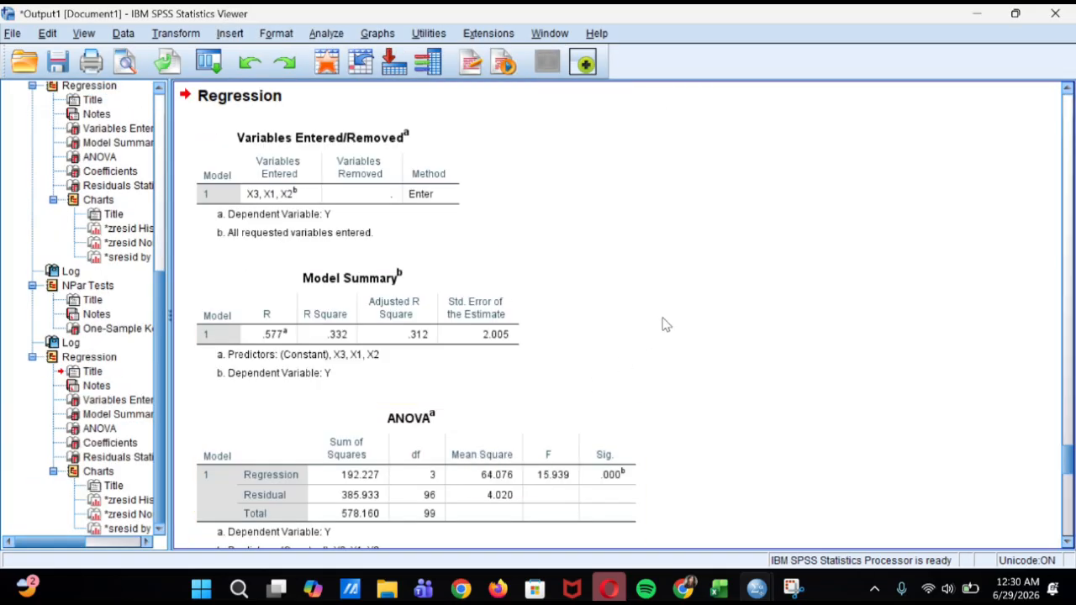
pyautogui.scroll(-10, 755, 266)
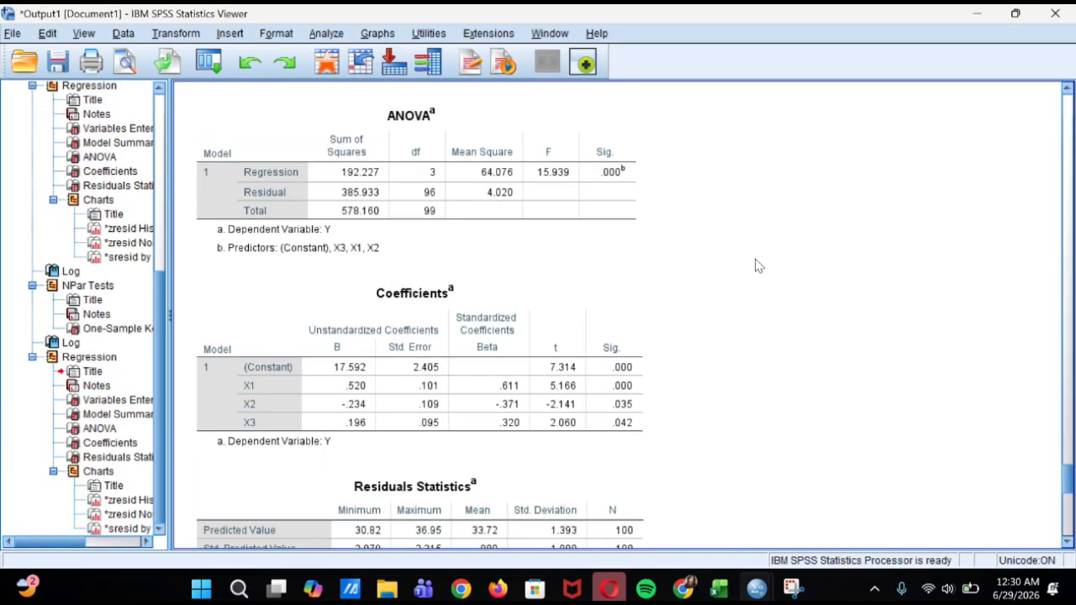
pyautogui.scroll(-10, 755, 266)
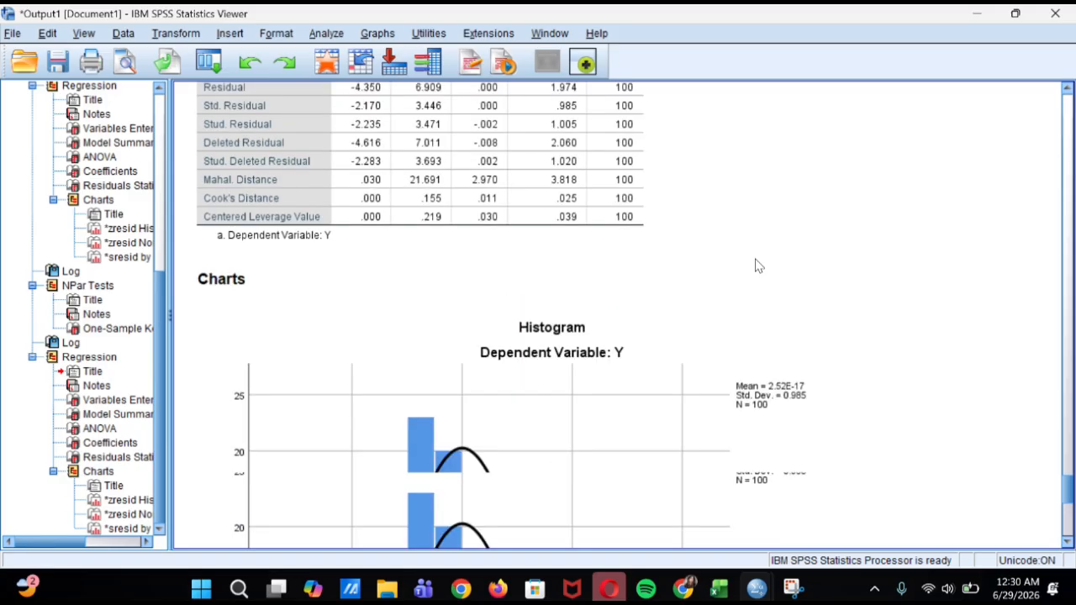
pyautogui.scroll(-5, 755, 266)
pyautogui.moveTo(758, 591)
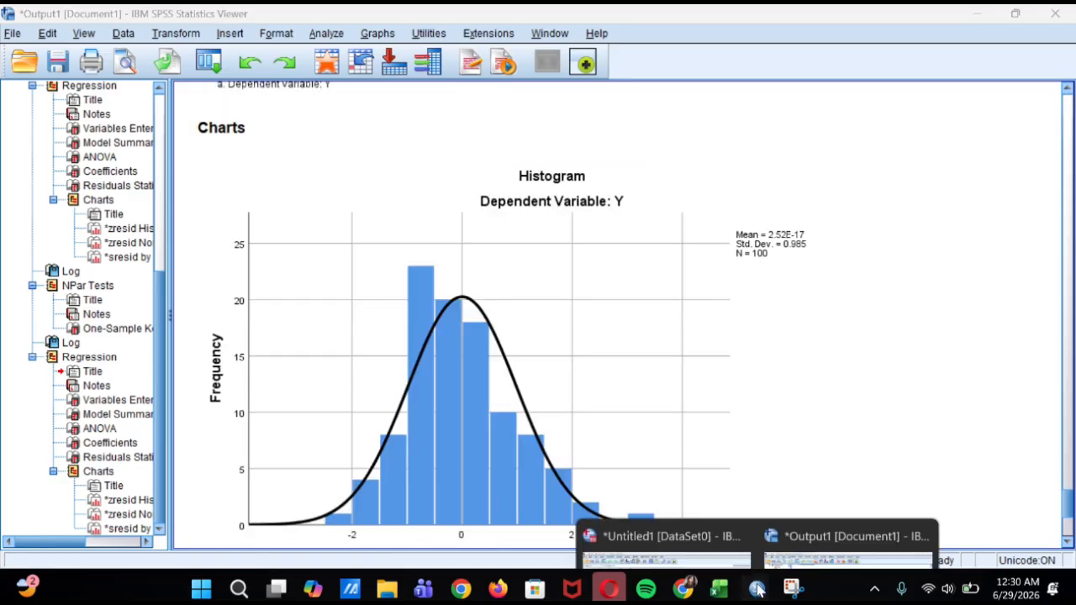
# Step: Compute a new variable RES2 in the dataset as the absolute value of RES_1, using the ABS function
pyautogui.click(670, 518)
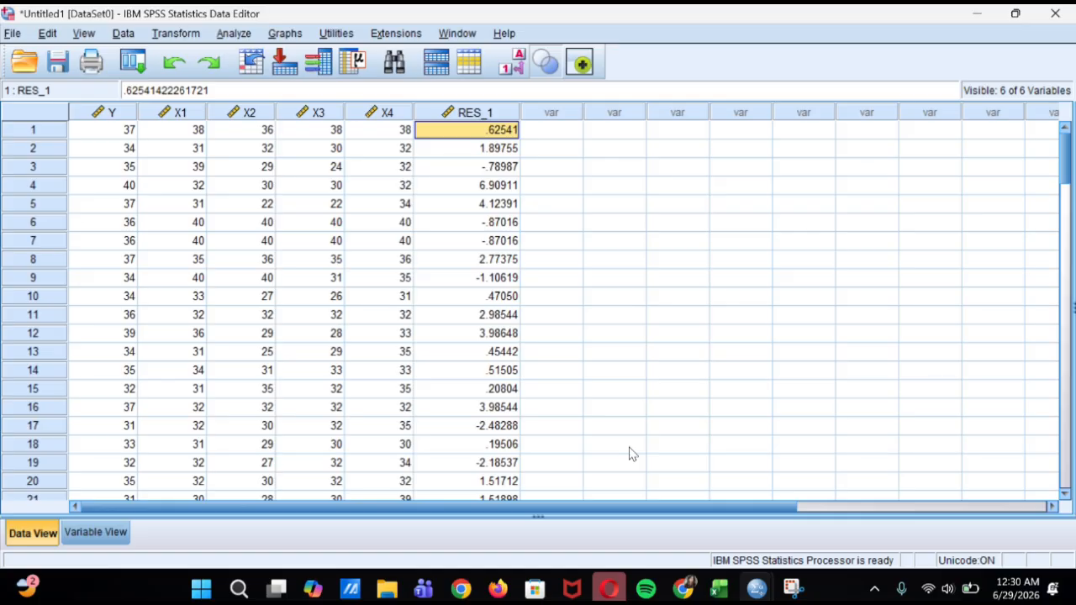
pyautogui.click(169, 34)
pyautogui.click(213, 58)
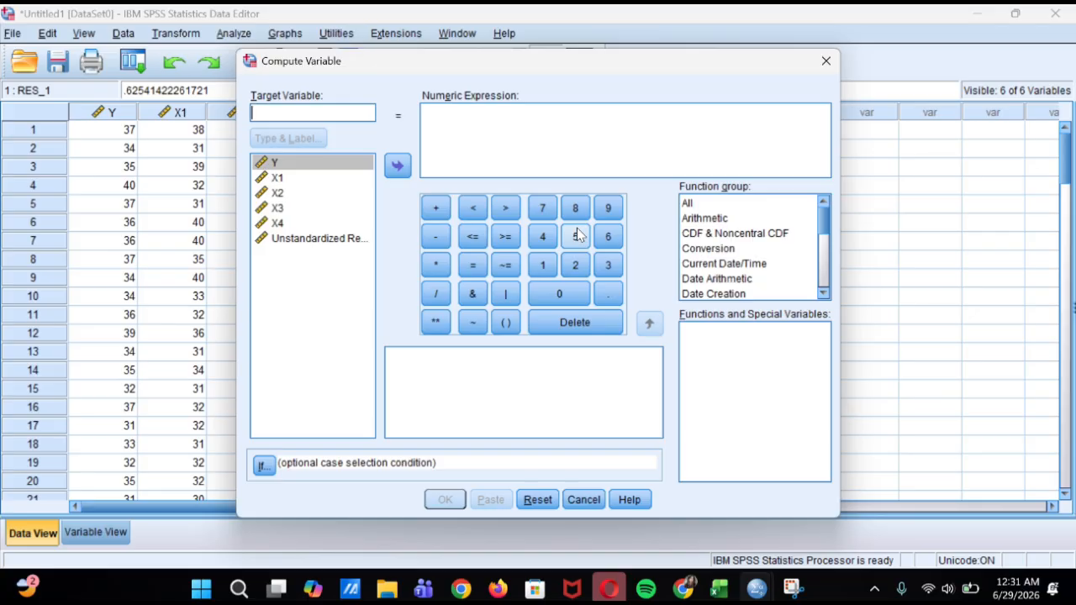
pyautogui.write('RES')
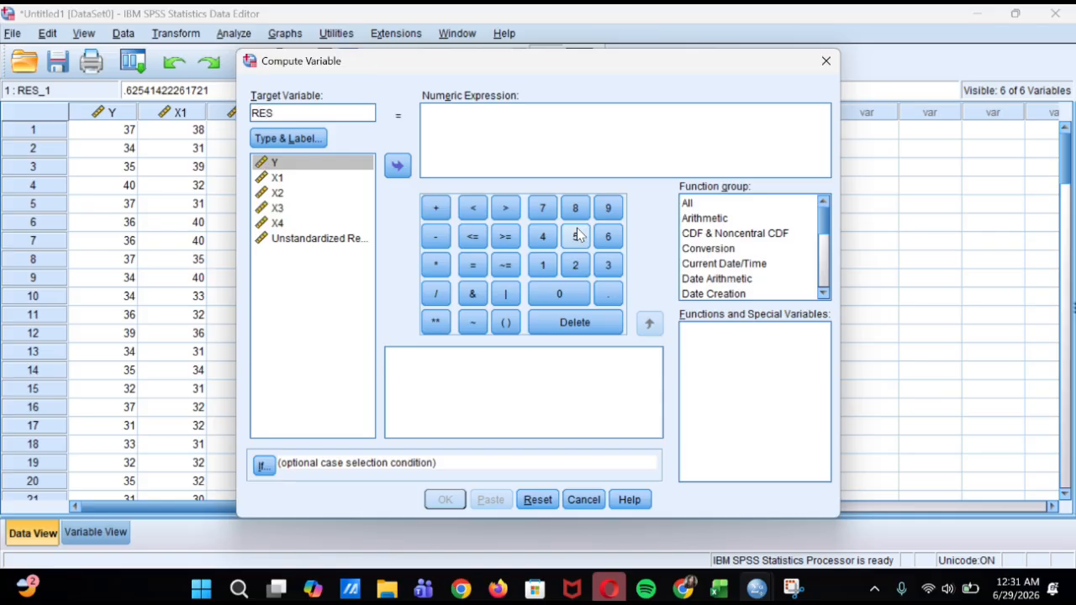
pyautogui.write('2')
pyautogui.click(475, 116)
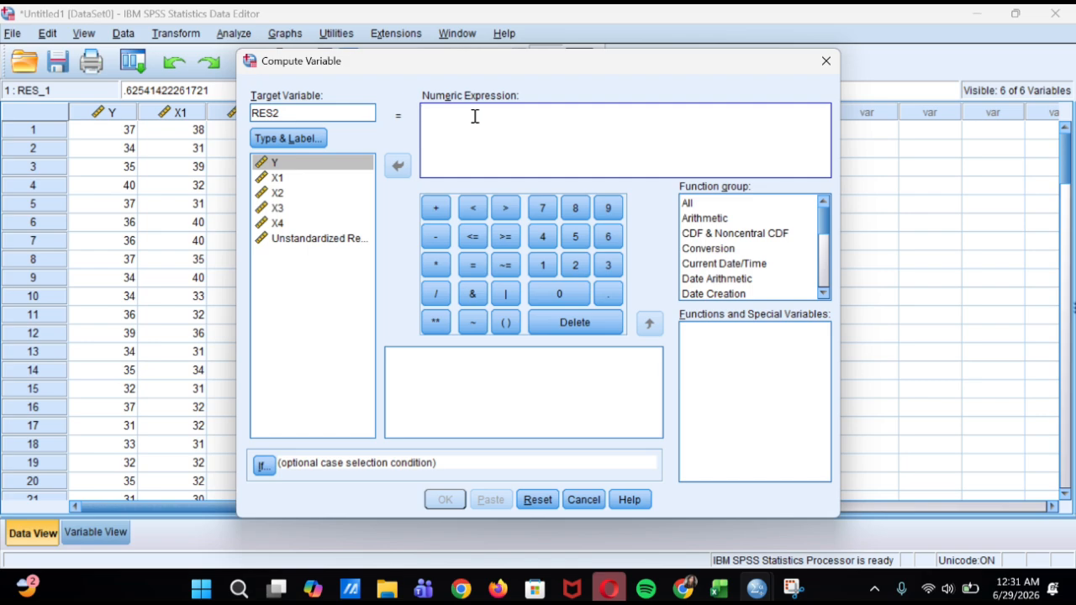
pyautogui.write('RES')
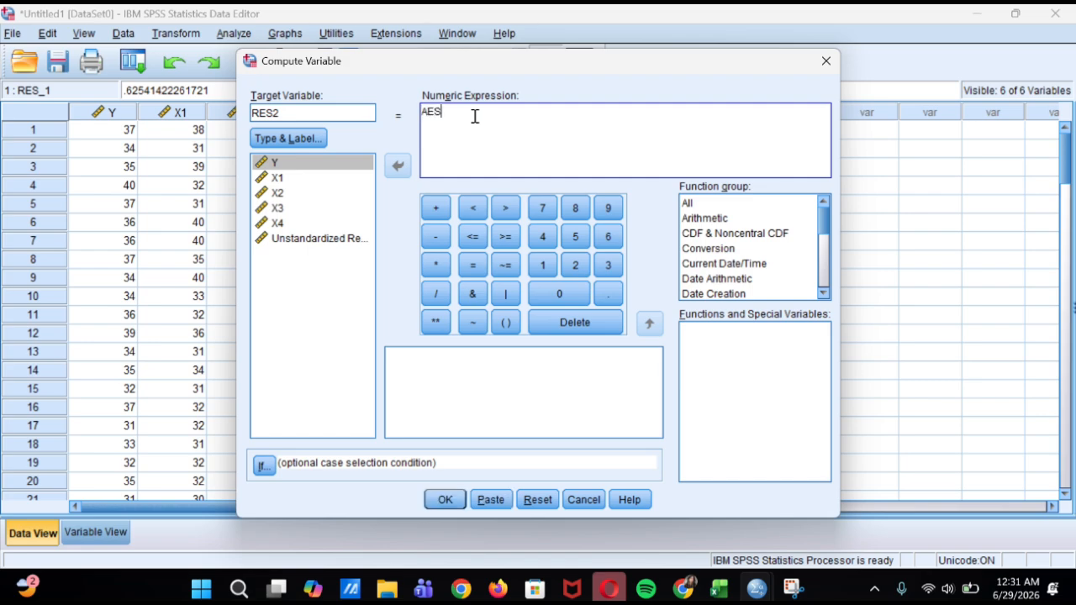
pyautogui.write('_RES(RES_1)')
pyautogui.click(433, 111)
pyautogui.press('BackSpace')
pyautogui.write('B')
pyautogui.click(445, 499)
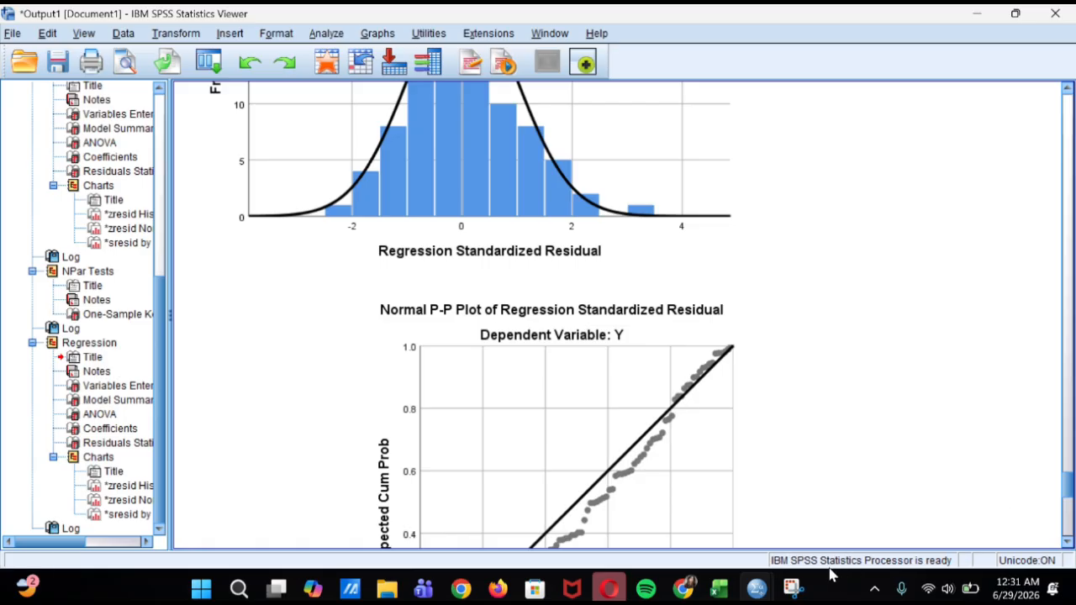
# Step: Check the RES2 column in the dataset and set RES2 as the linear regression's dependent variable in place of Y
pyautogui.moveTo(754, 593)
pyautogui.click(703, 514)
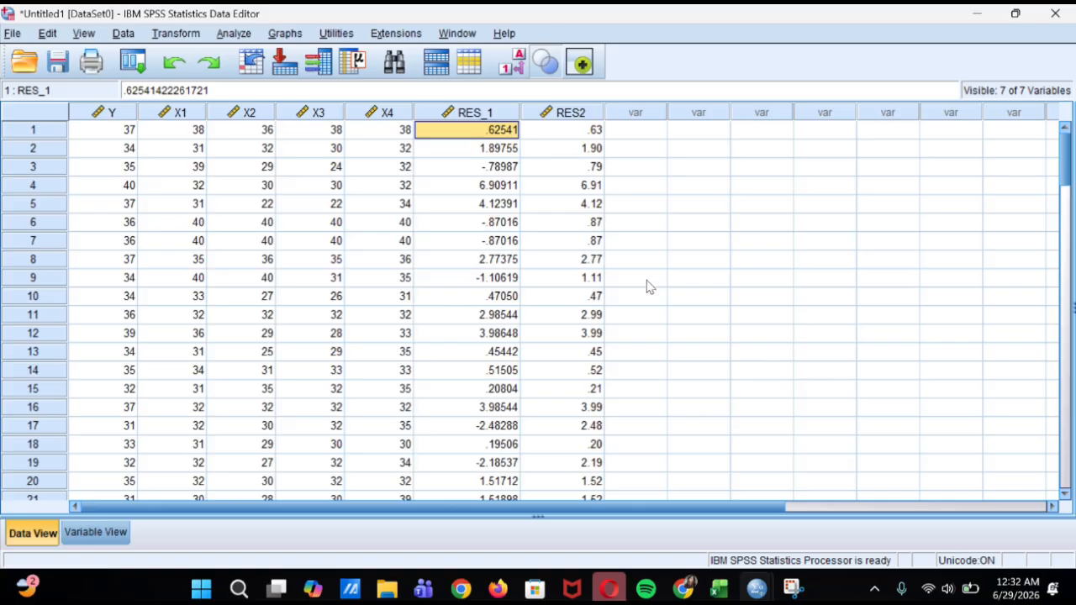
pyautogui.click(572, 112)
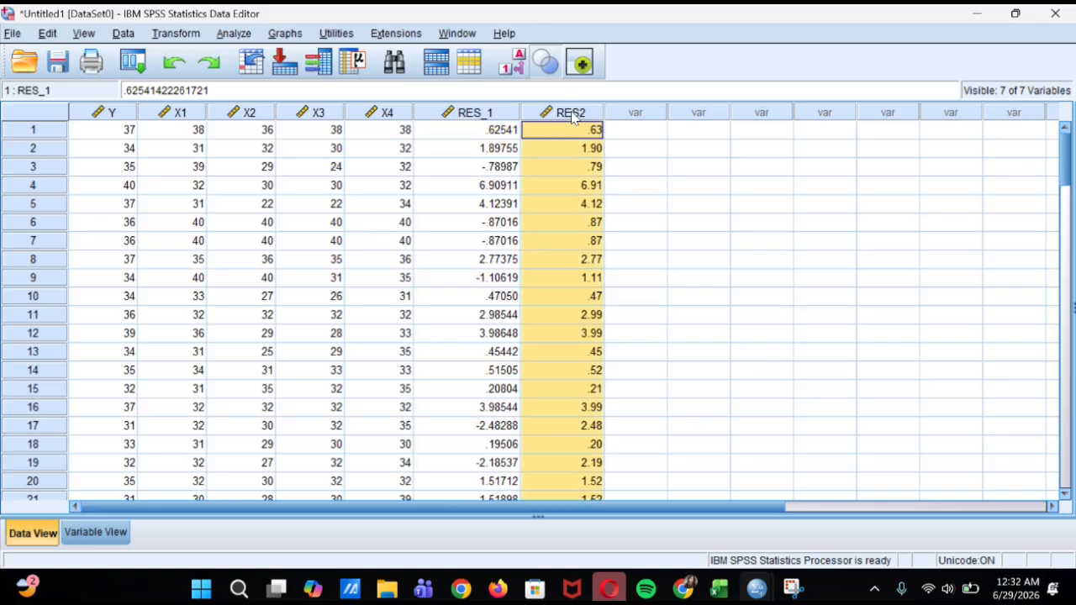
pyautogui.click(650, 137)
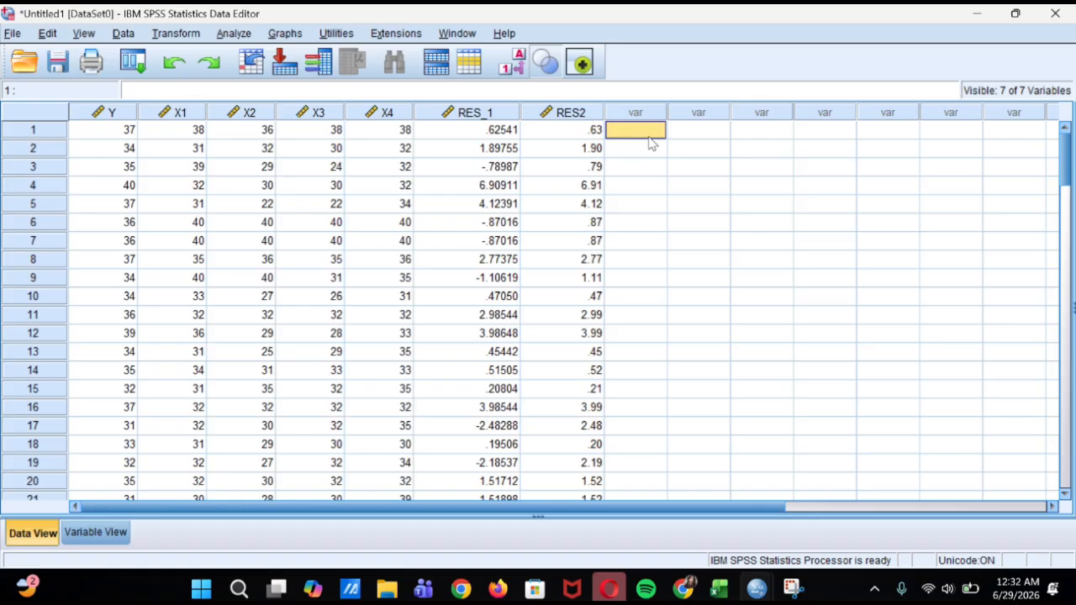
pyautogui.click(222, 36)
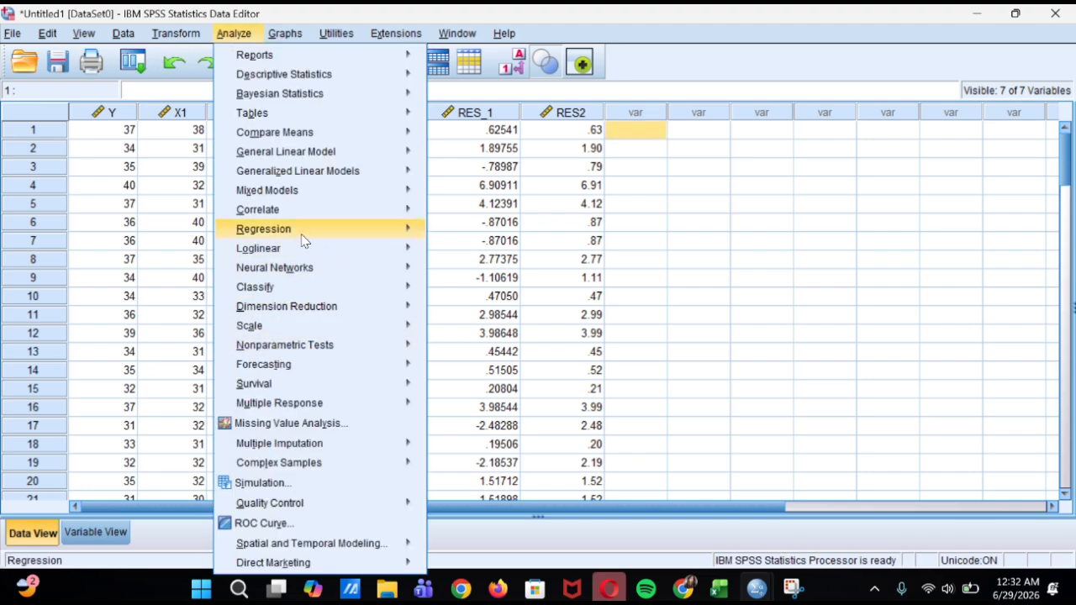
pyautogui.moveTo(302, 234)
pyautogui.click(461, 253)
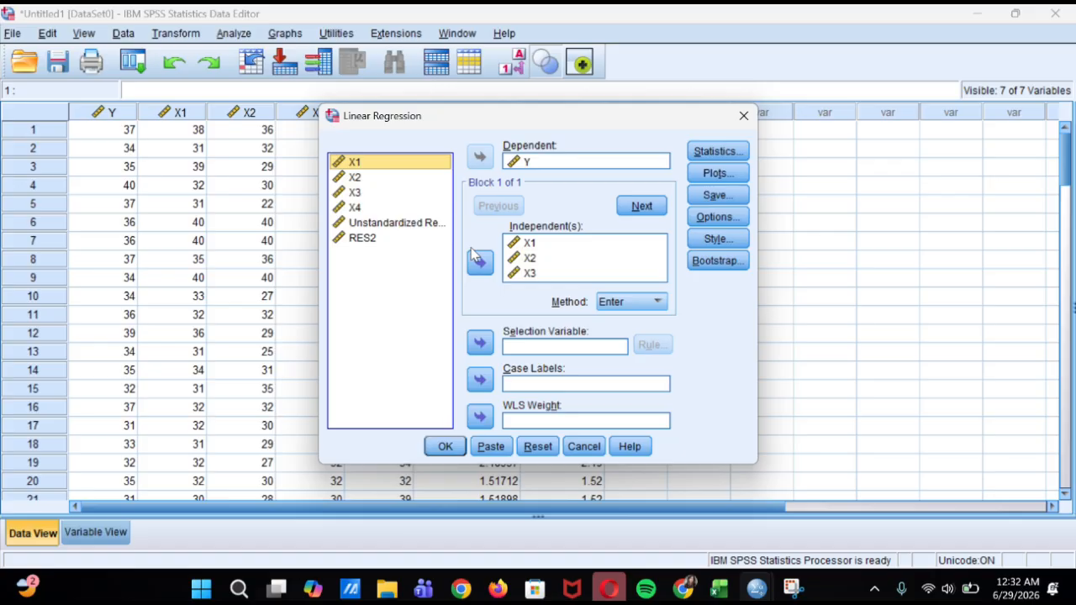
pyautogui.click(555, 162)
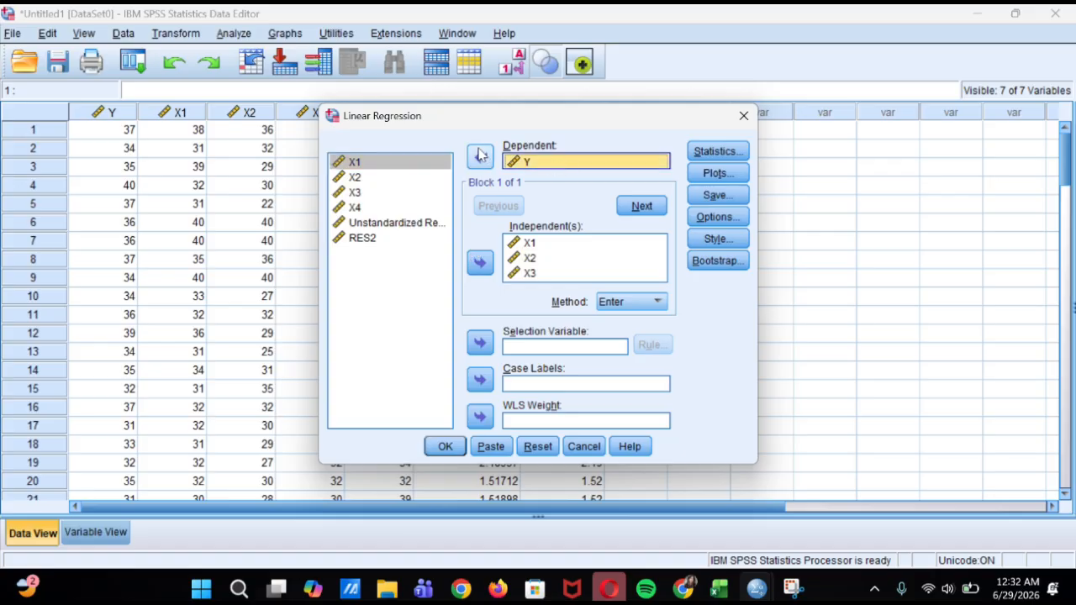
pyautogui.click(479, 158)
pyautogui.click(425, 253)
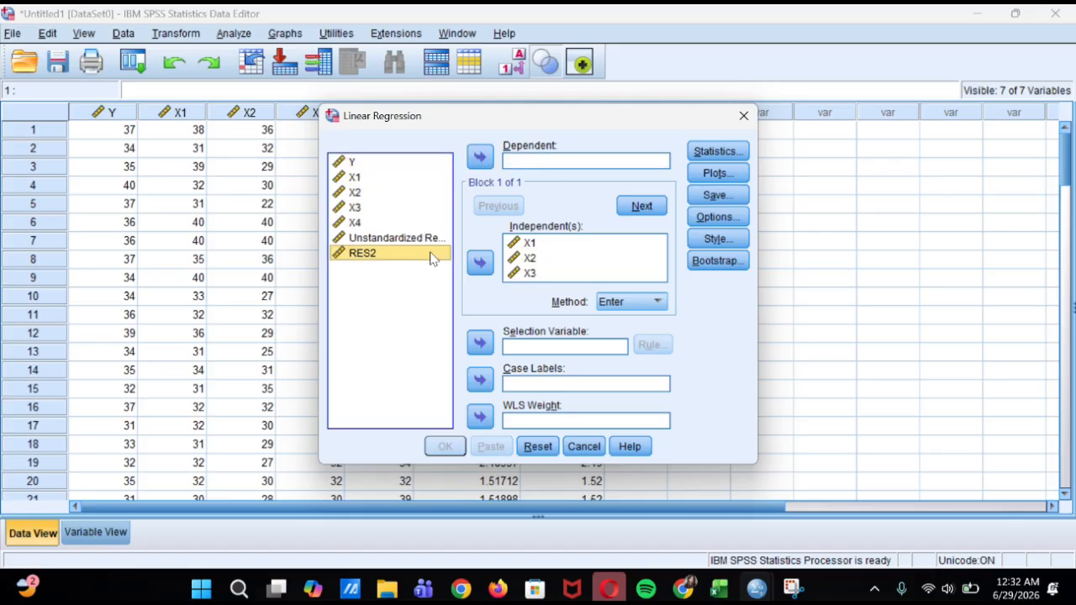
pyautogui.click(480, 157)
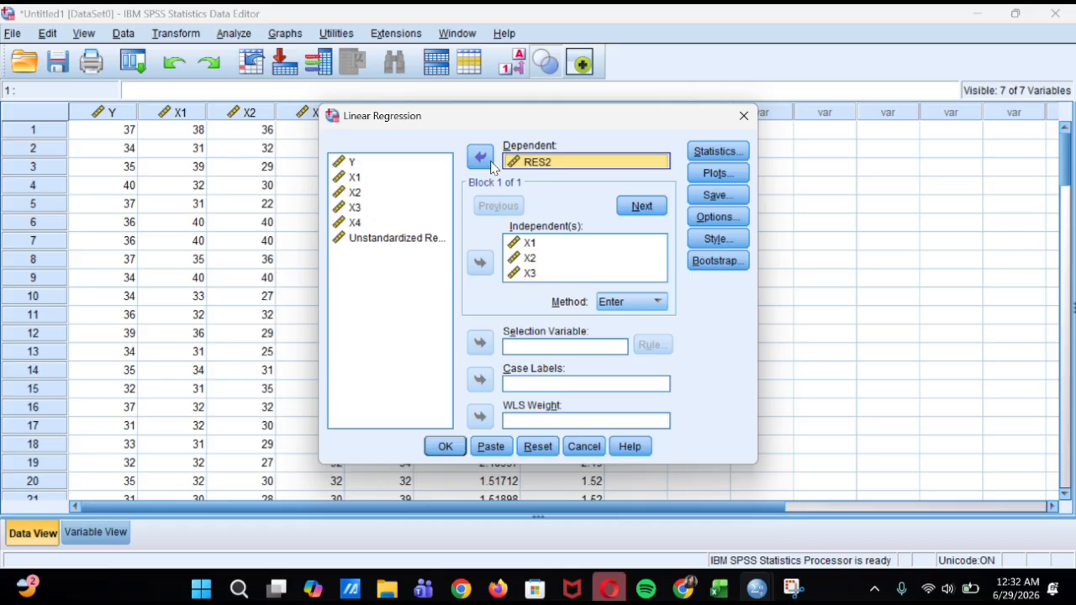
# Step: Run the regression of RES2 on X1, X2 and X3 and review its ANOVA and Coefficients tables
pyautogui.click(445, 448)
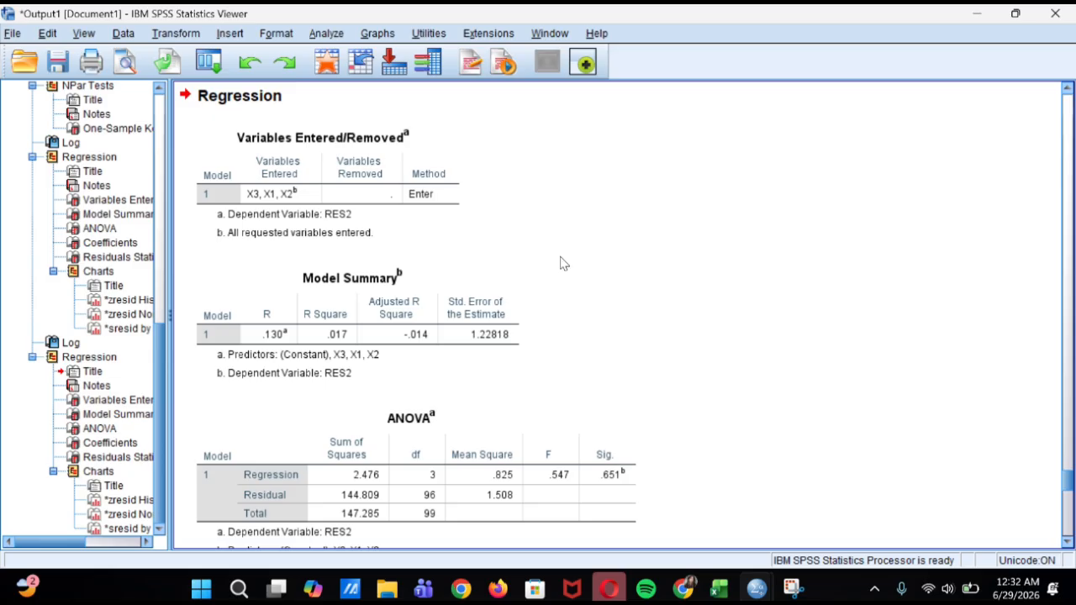
pyautogui.scroll(2, 563, 264)
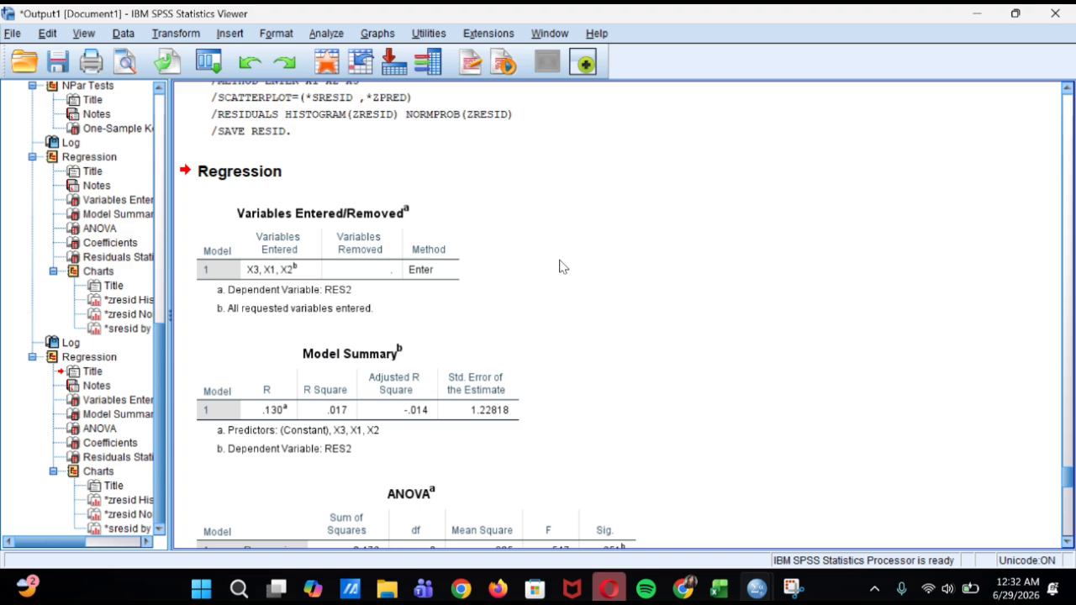
pyautogui.scroll(-2, 563, 266)
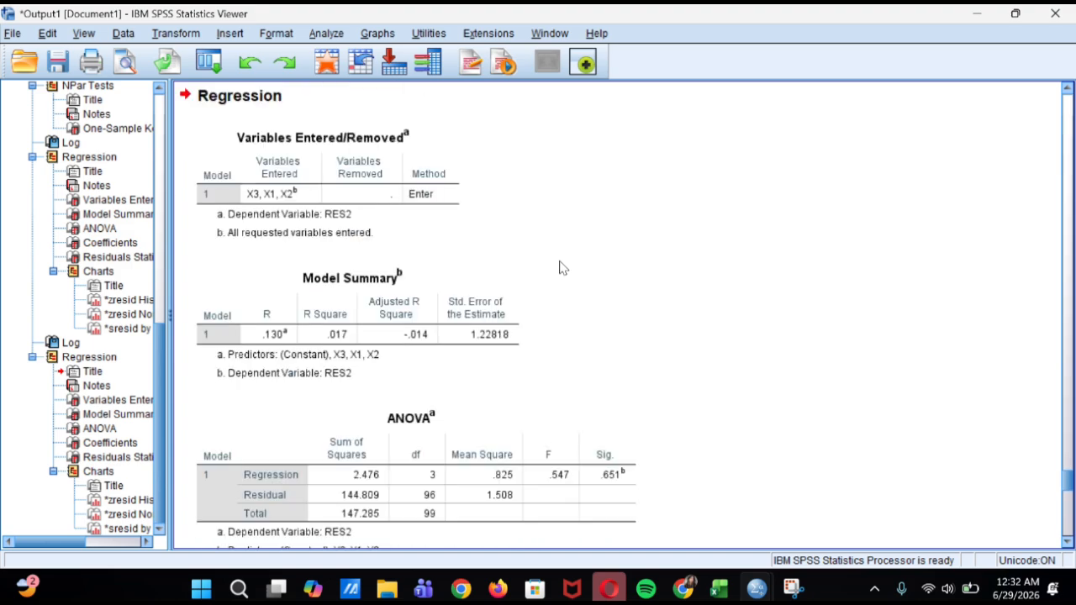
pyautogui.scroll(-8, 563, 267)
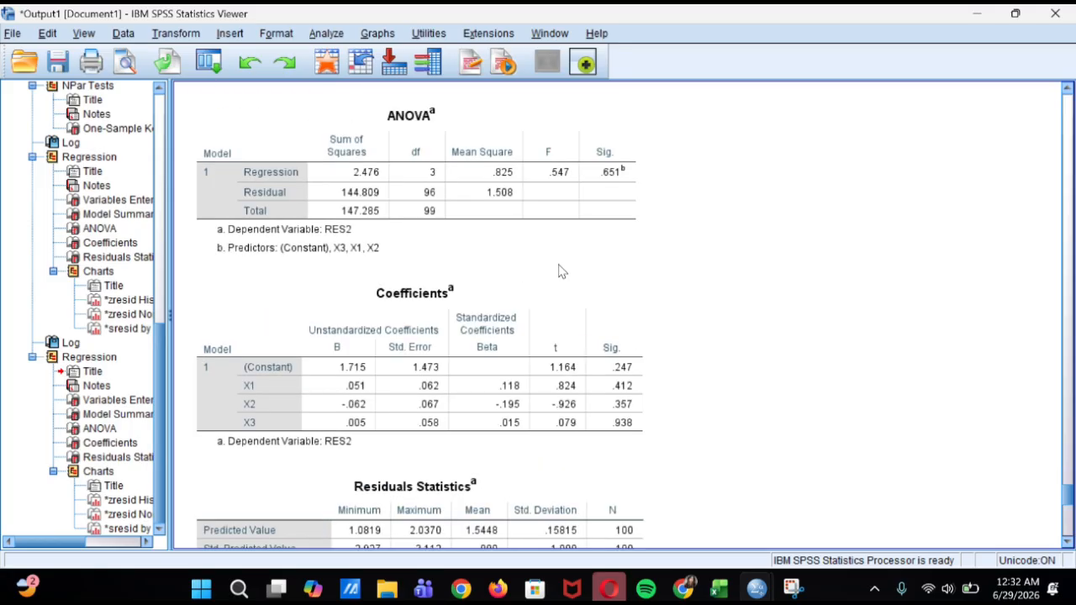
pyautogui.scroll(-2, 562, 270)
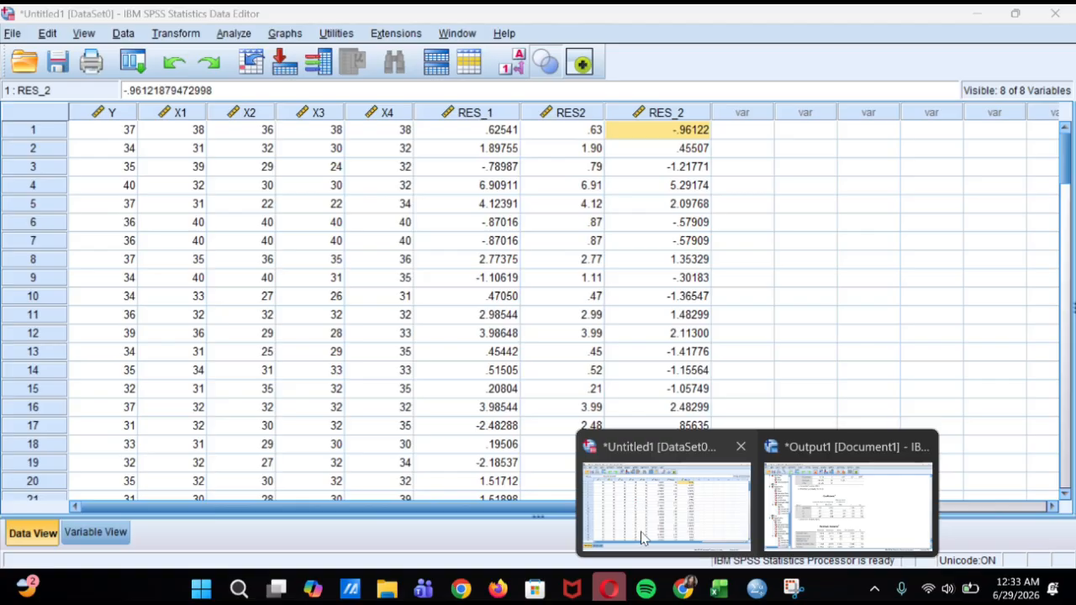
# Step: Delete the residual variables RES_1, RES2 and RES_2 from the dataset
pyautogui.click(647, 496)
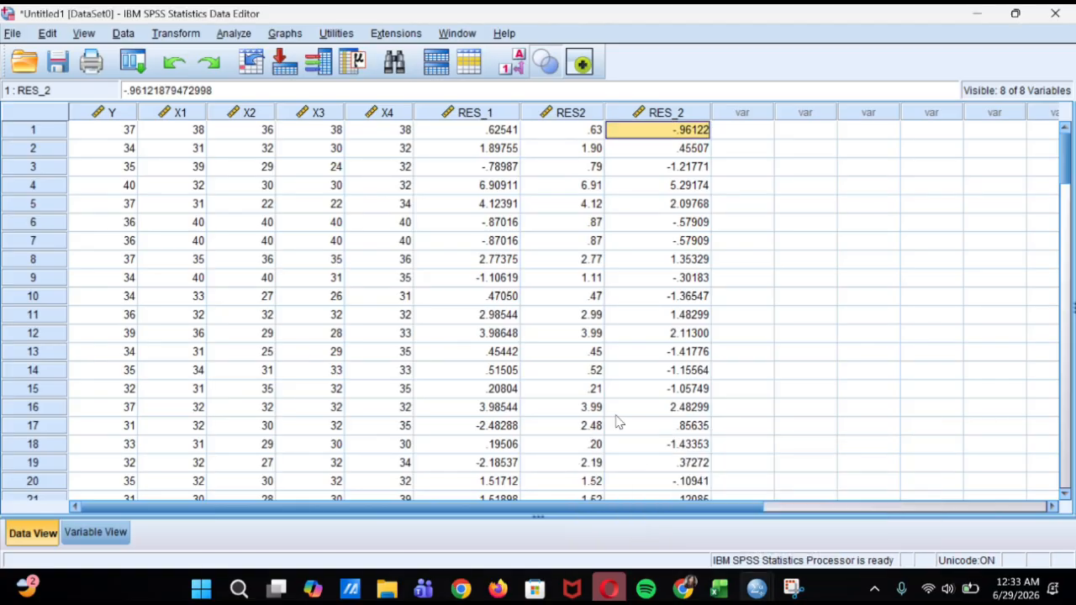
pyautogui.moveTo(469, 118); pyautogui.dragTo(677, 137)
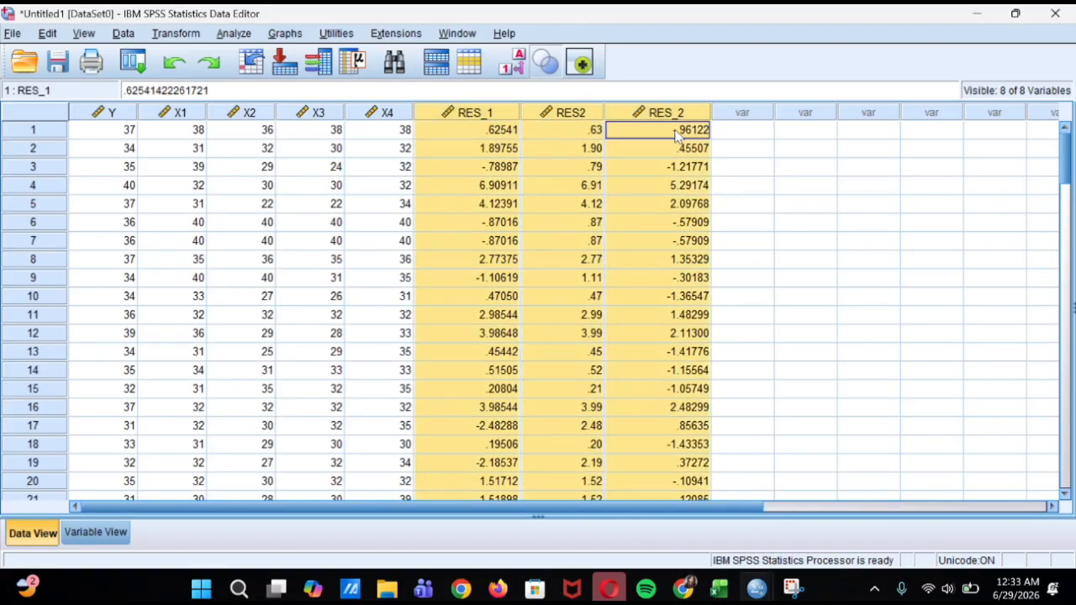
pyautogui.press('Delete')
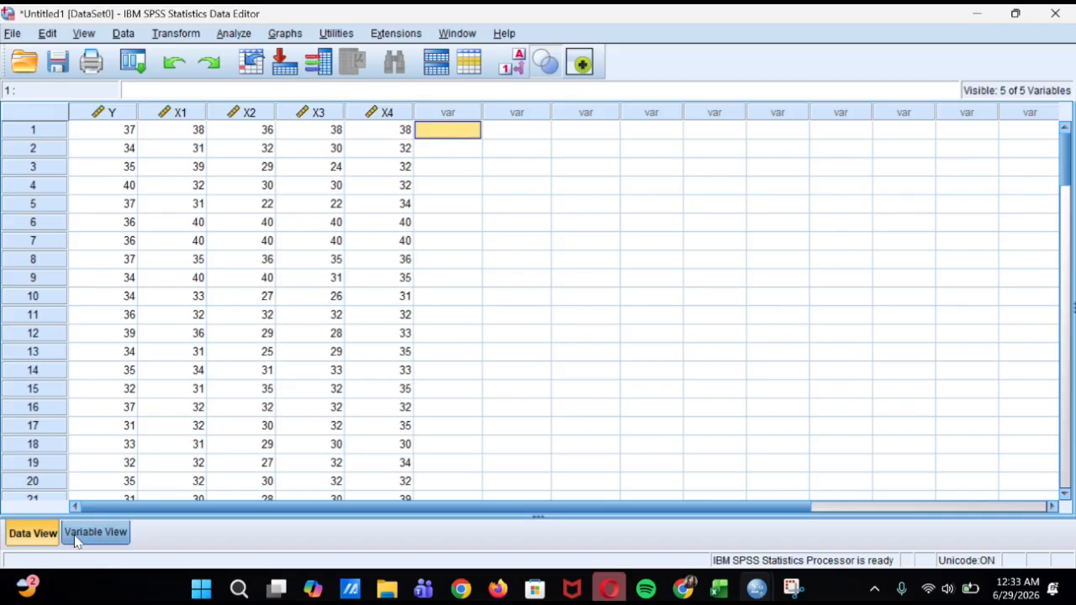
pyautogui.click(455, 301)
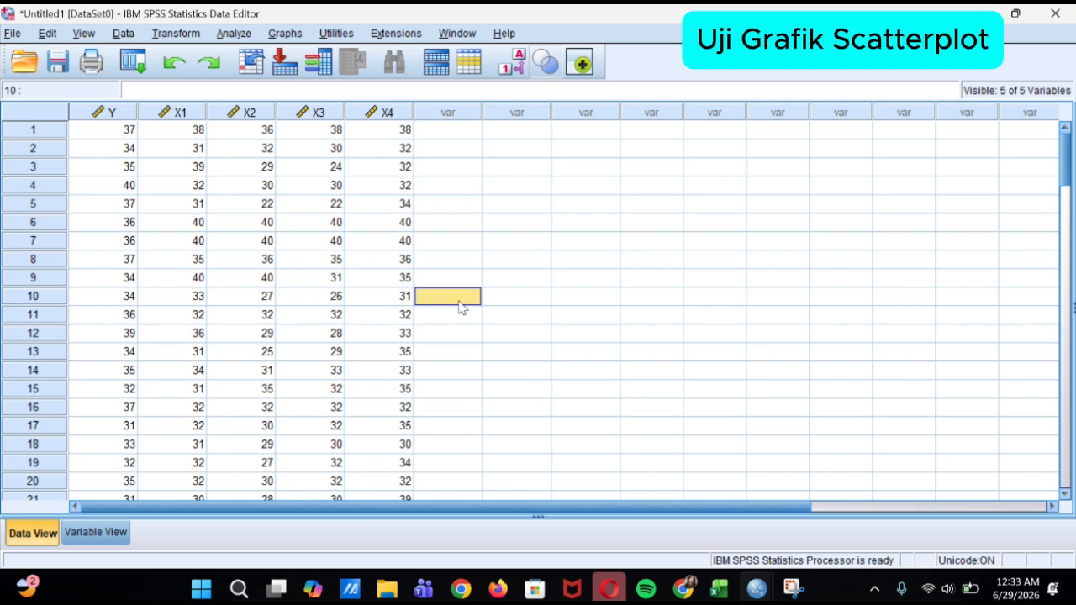
# Step: Set up a linear regression with Y as the dependent variable and X1, X2 and X3 as independents
pyautogui.click(229, 33)
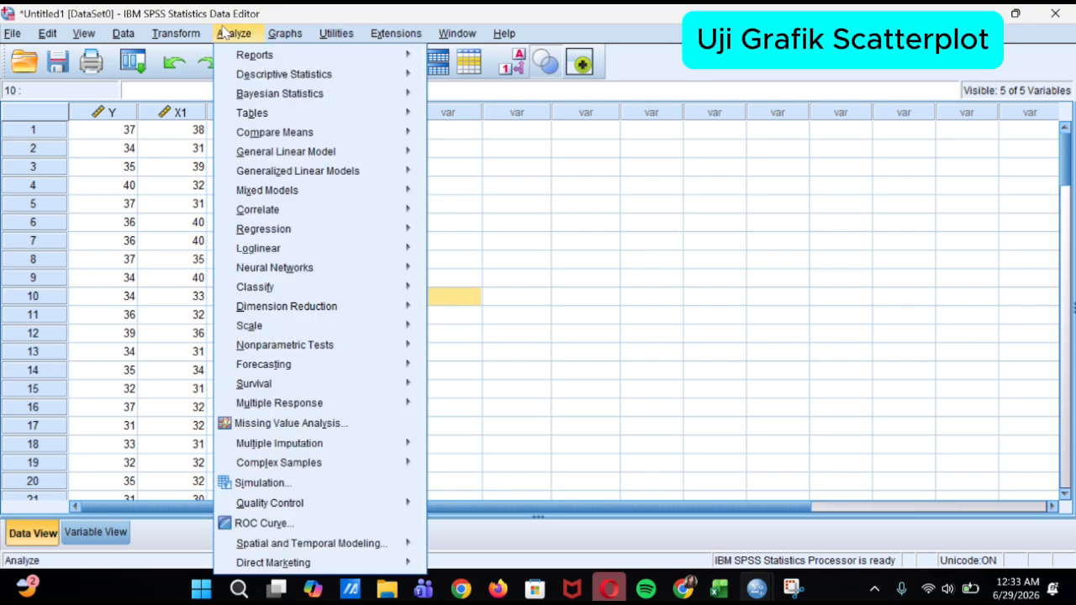
pyautogui.moveTo(392, 238)
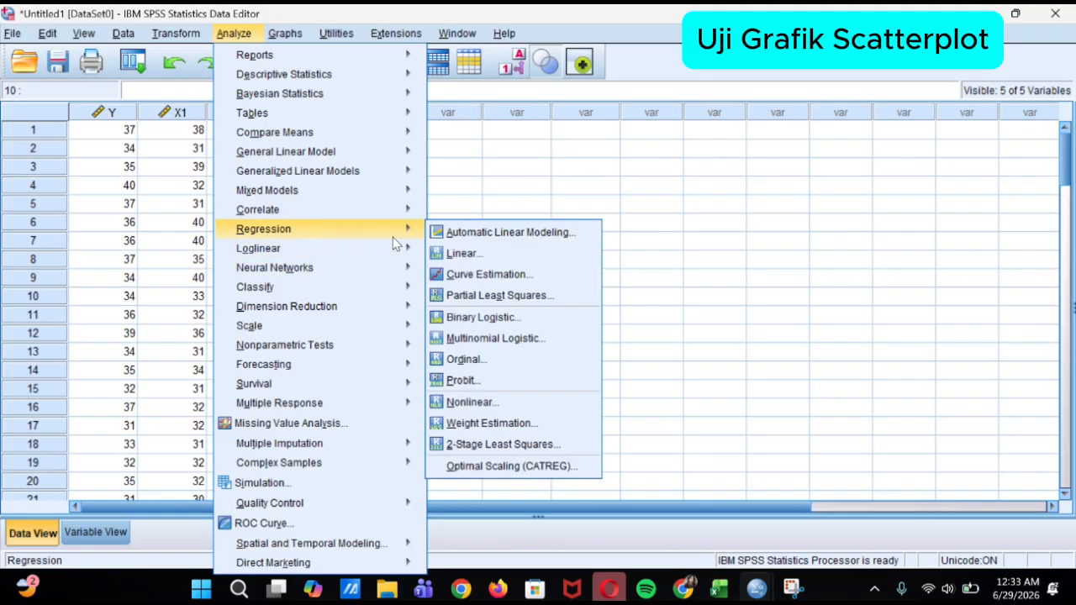
pyautogui.click(448, 256)
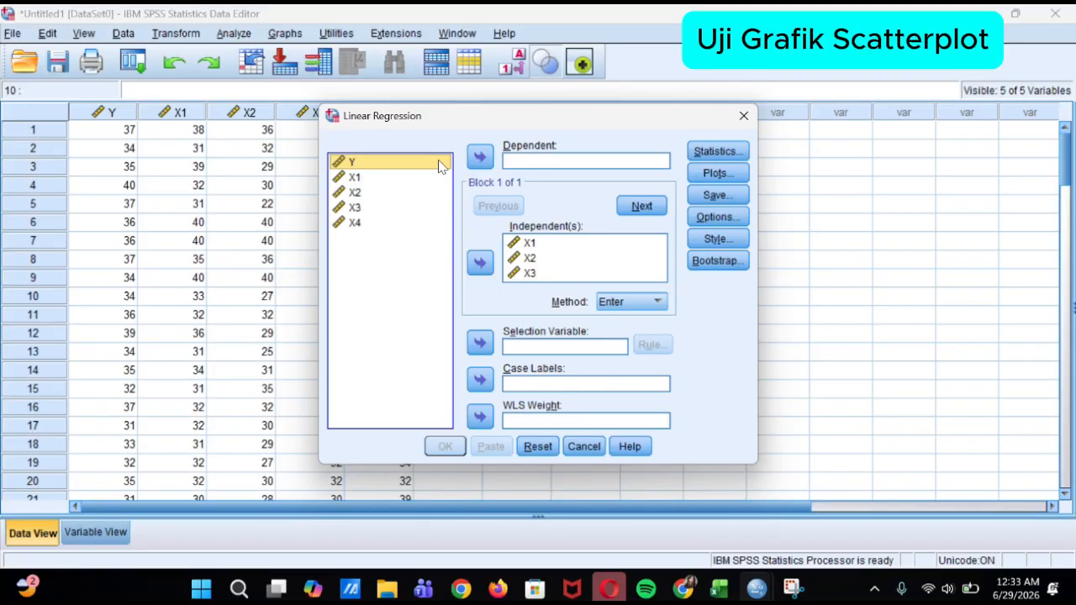
pyautogui.click(481, 159)
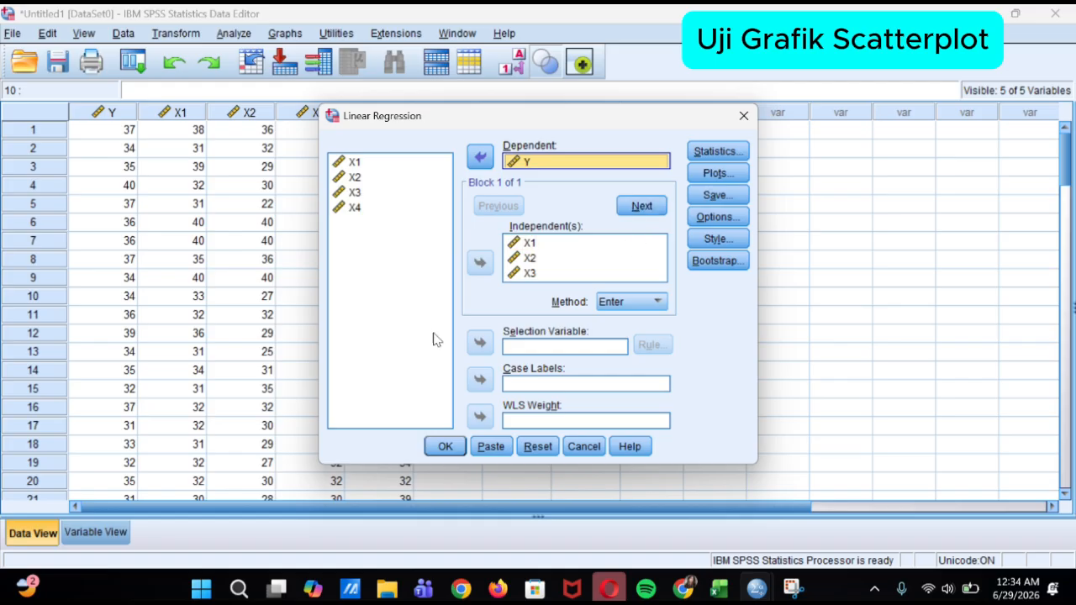
# Step: Turn off the histogram and normal probability plot, leaving only the scatterplot of *SRESID against *ZPRED
pyautogui.click(728, 175)
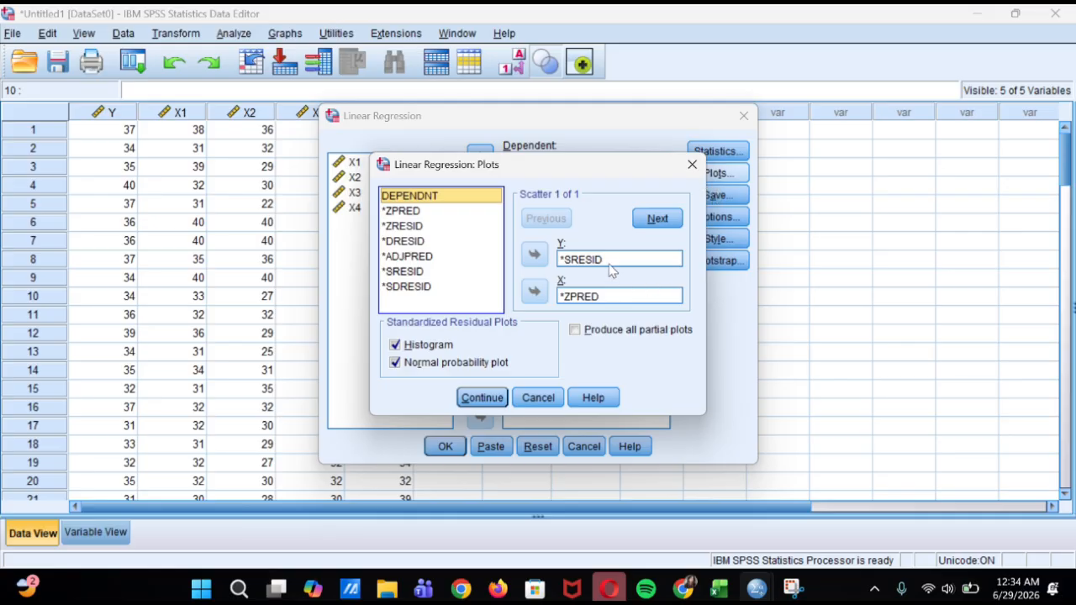
pyautogui.click(606, 303)
pyautogui.click(395, 344)
pyautogui.click(395, 344)
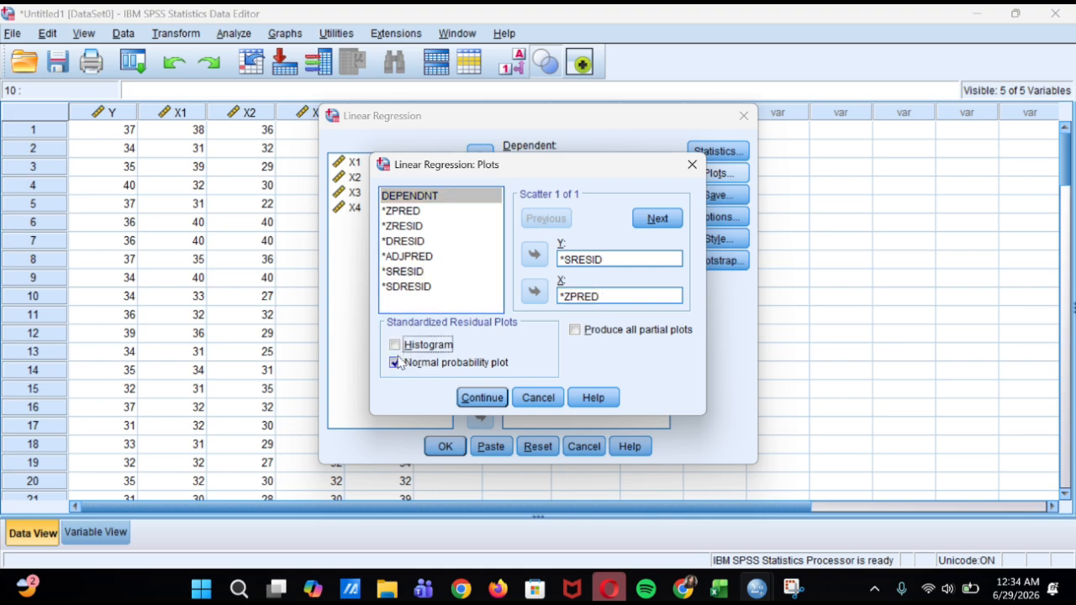
pyautogui.click(397, 362)
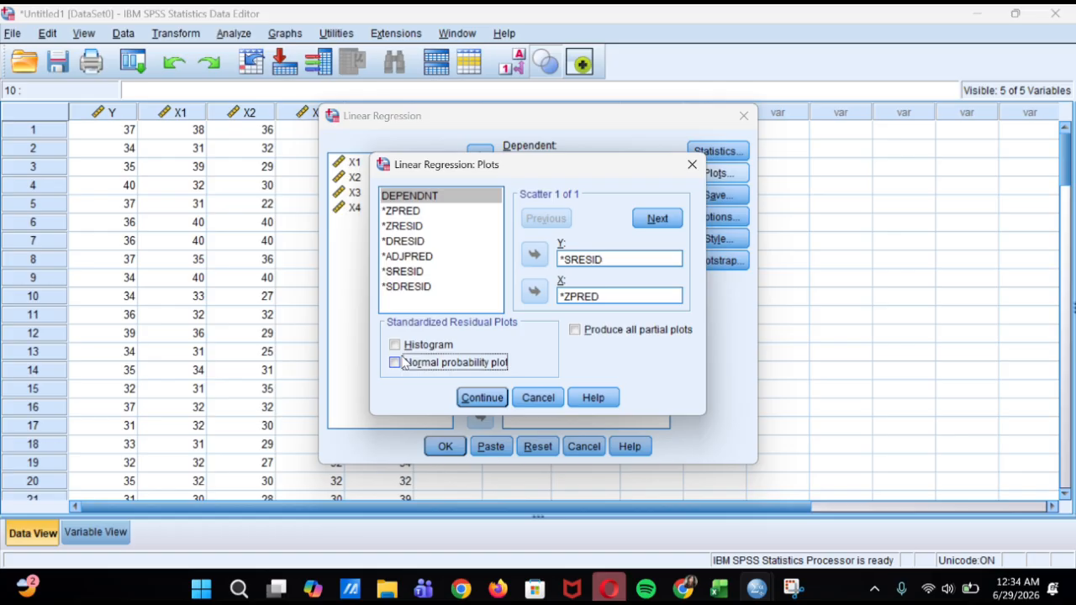
pyautogui.click(485, 400)
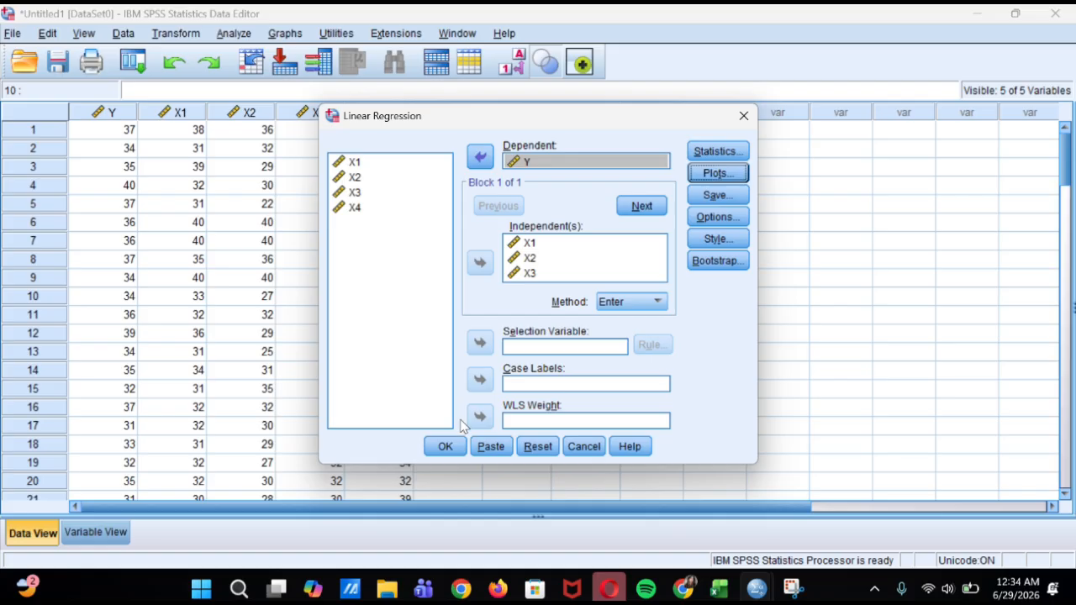
# Step: Run the regression of Y on X1, X2 and X3 and review the residual scatterplot in the output
pyautogui.click(455, 447)
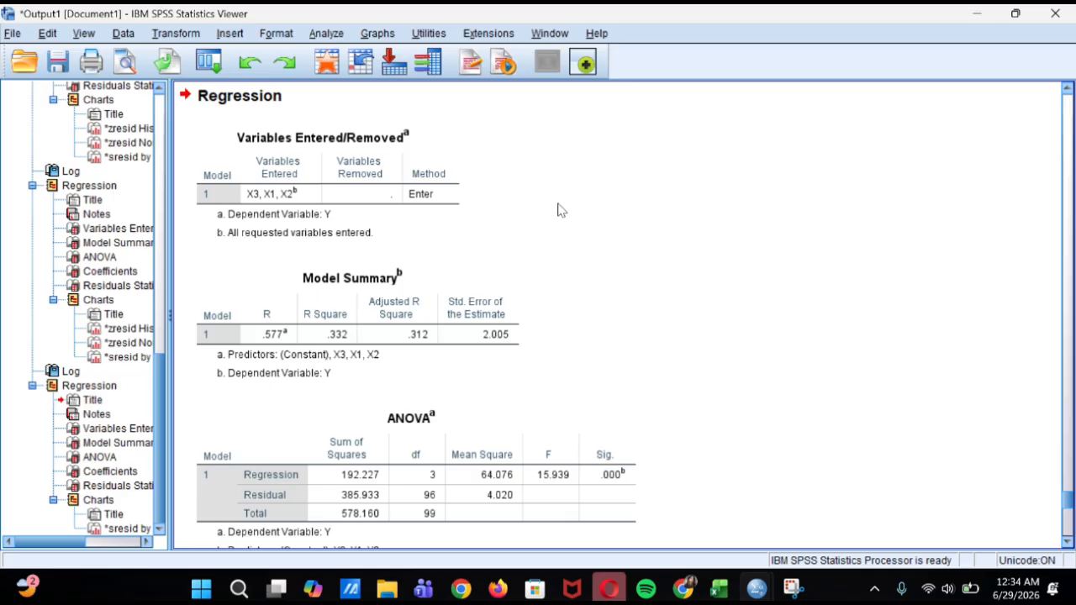
pyautogui.scroll(-15, 561, 211)
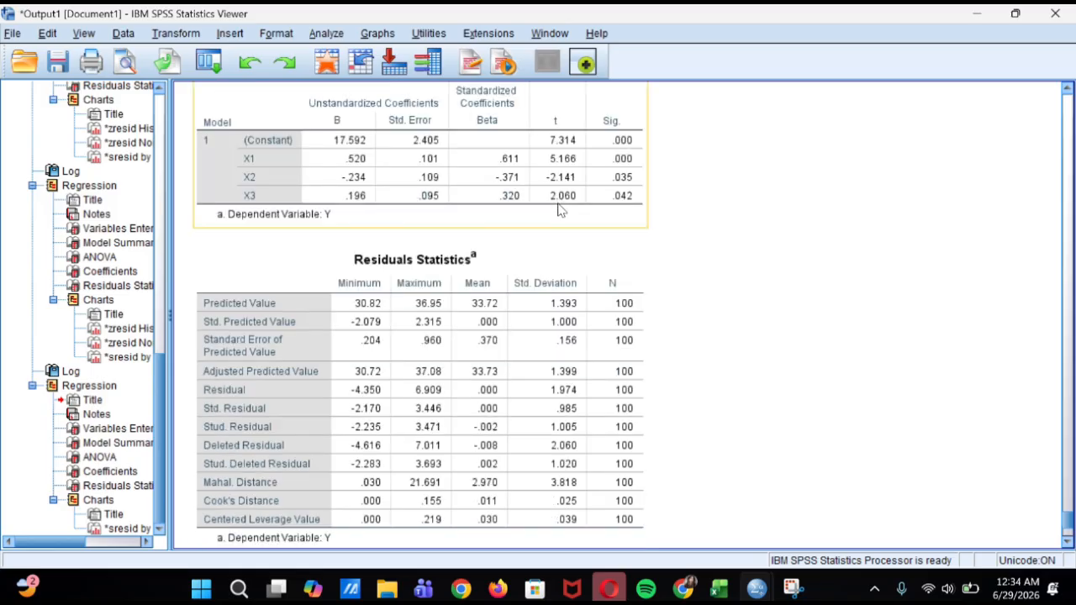
pyautogui.scroll(-2, 560, 209)
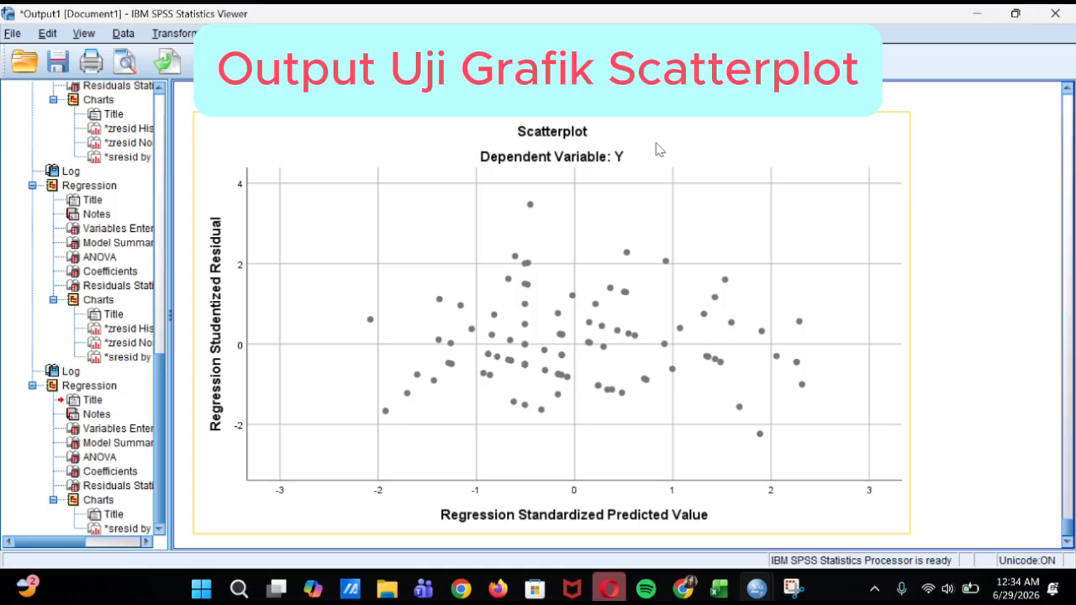
pyautogui.moveTo(754, 595)
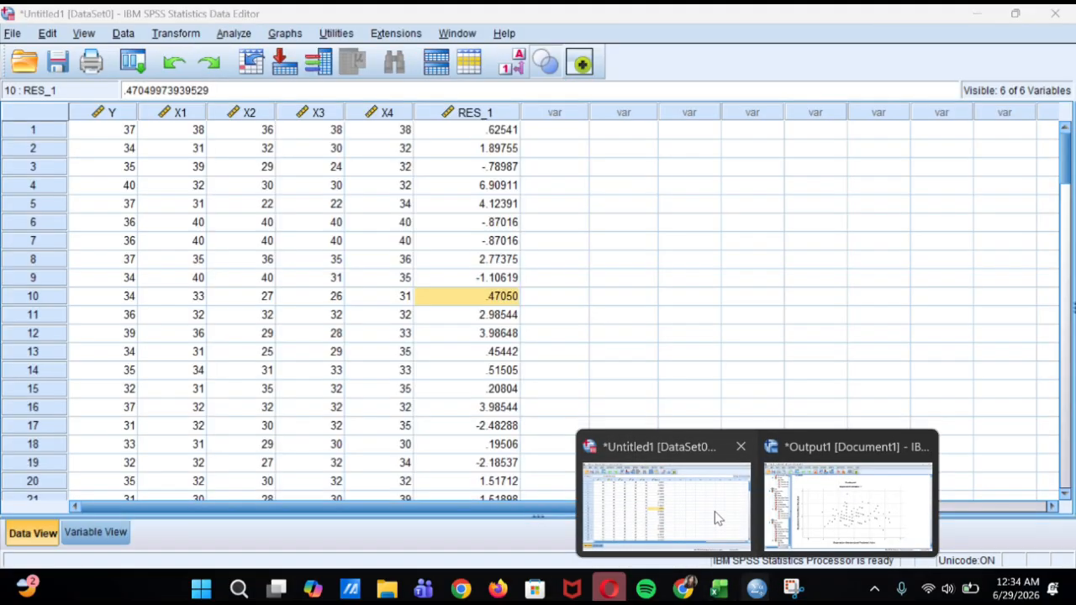
# Step: Return to the dataset and delete the residual variable RES_1
pyautogui.click(715, 511)
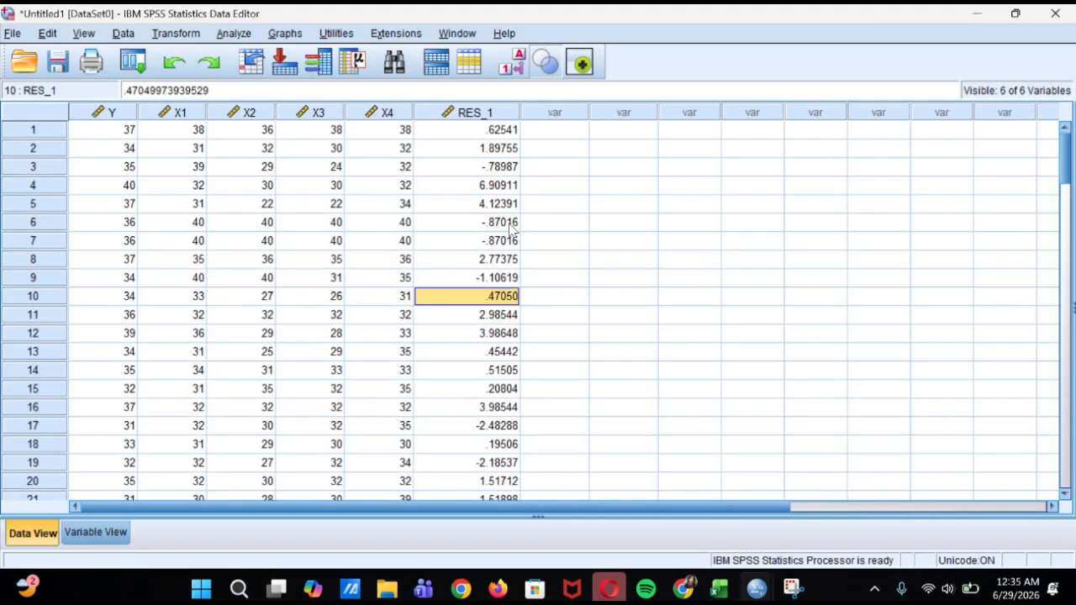
pyautogui.click(444, 112)
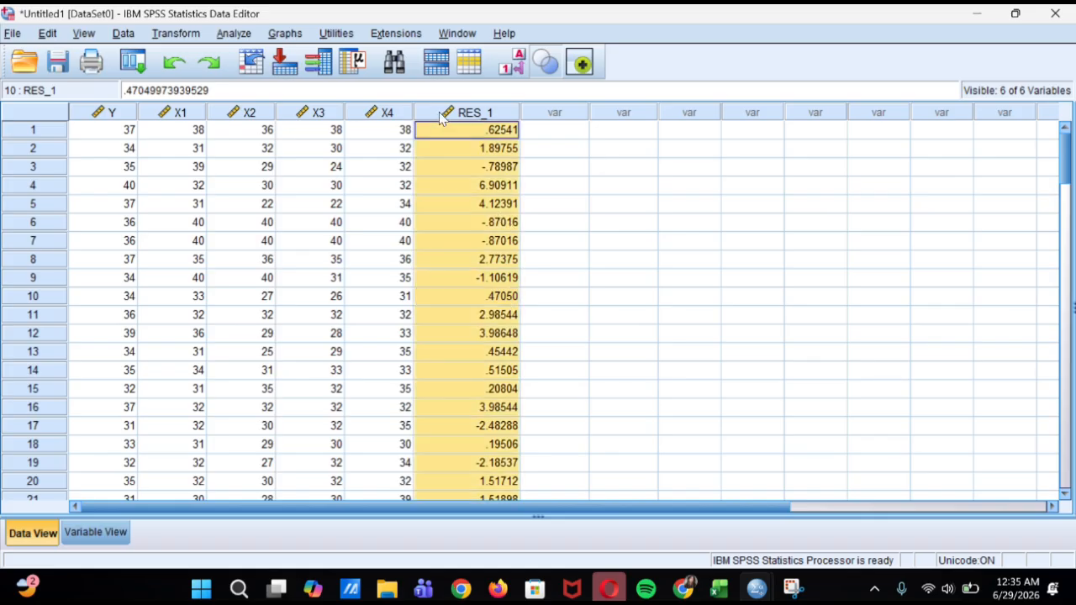
pyautogui.press('Delete')
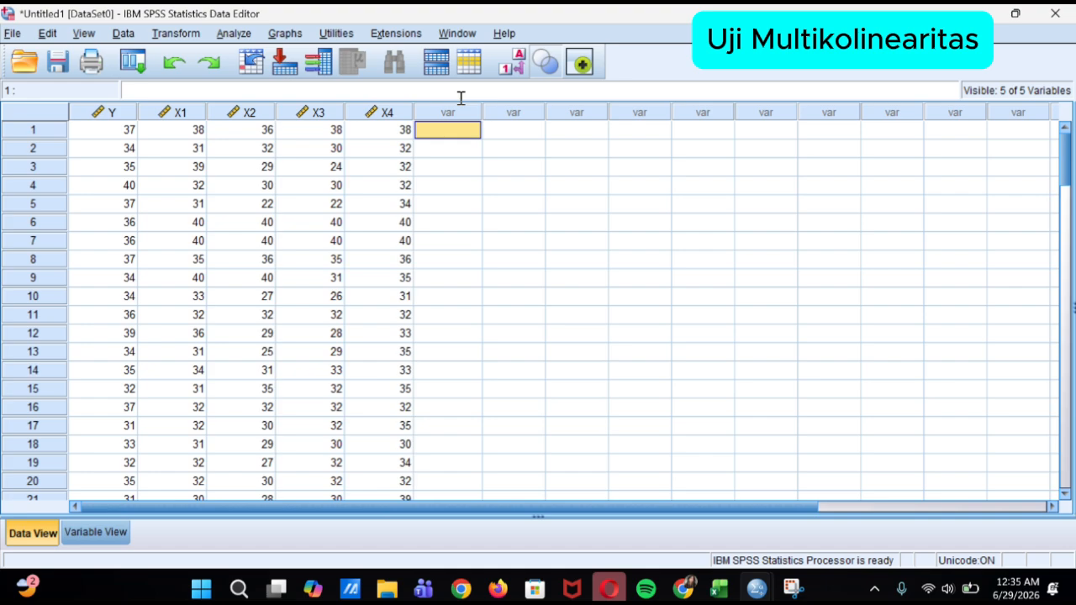
# Step: Run the linear regression of Y on X1, X2 and X3 with only Descriptives and Collinearity diagnostics selected as statistics
pyautogui.click(242, 33)
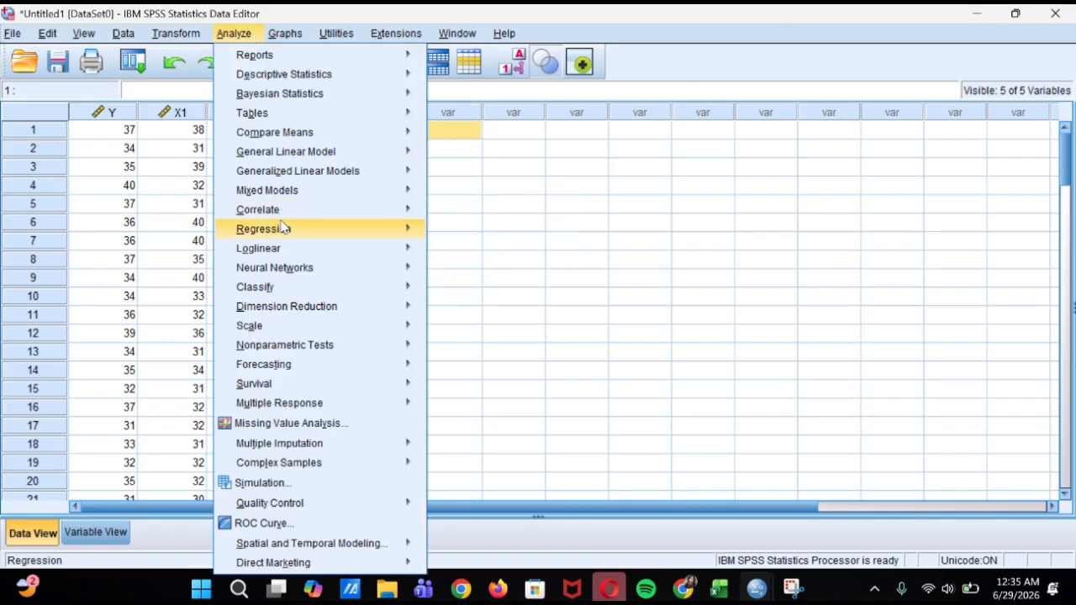
pyautogui.moveTo(288, 236)
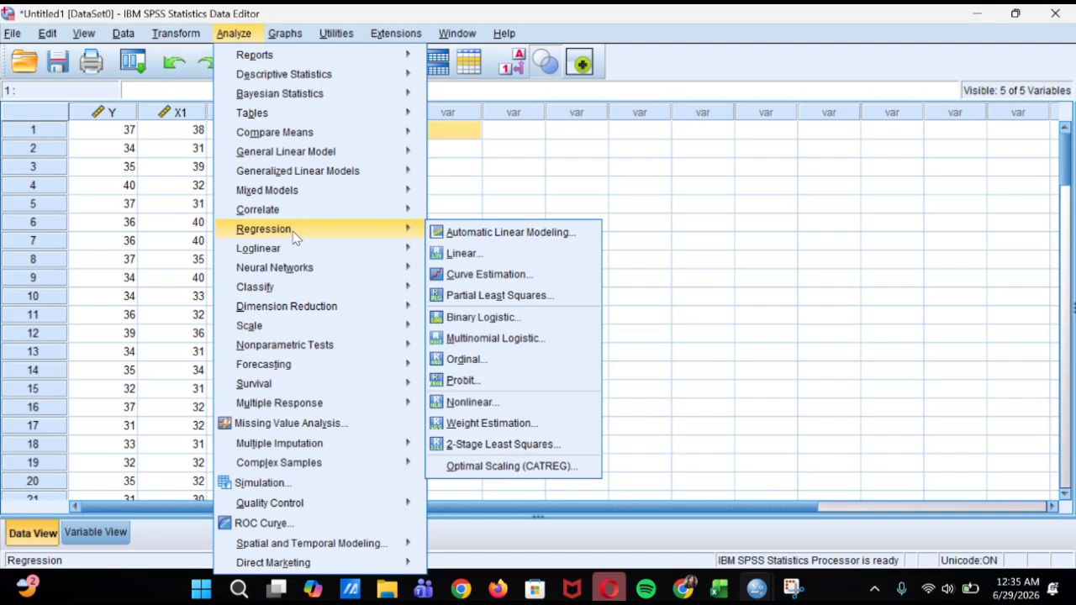
pyautogui.click(476, 253)
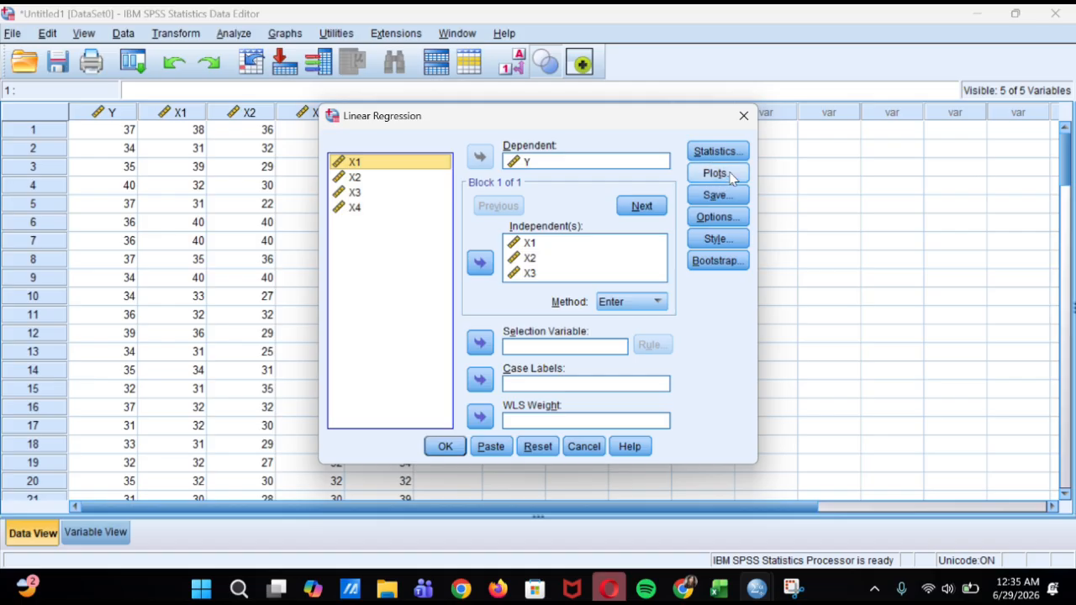
pyautogui.click(717, 153)
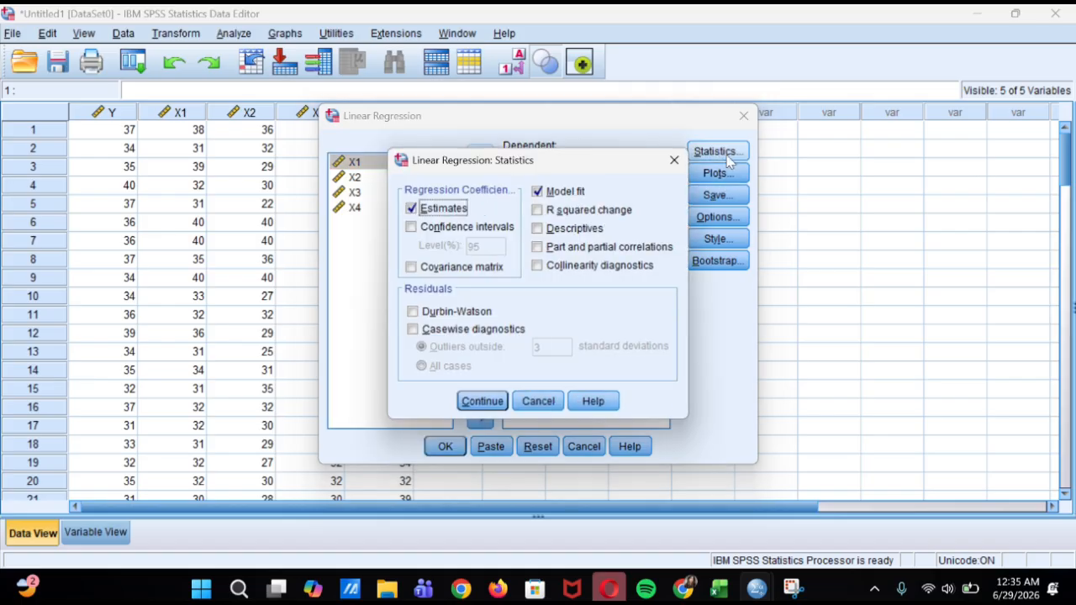
pyautogui.click(561, 206)
pyautogui.click(563, 195)
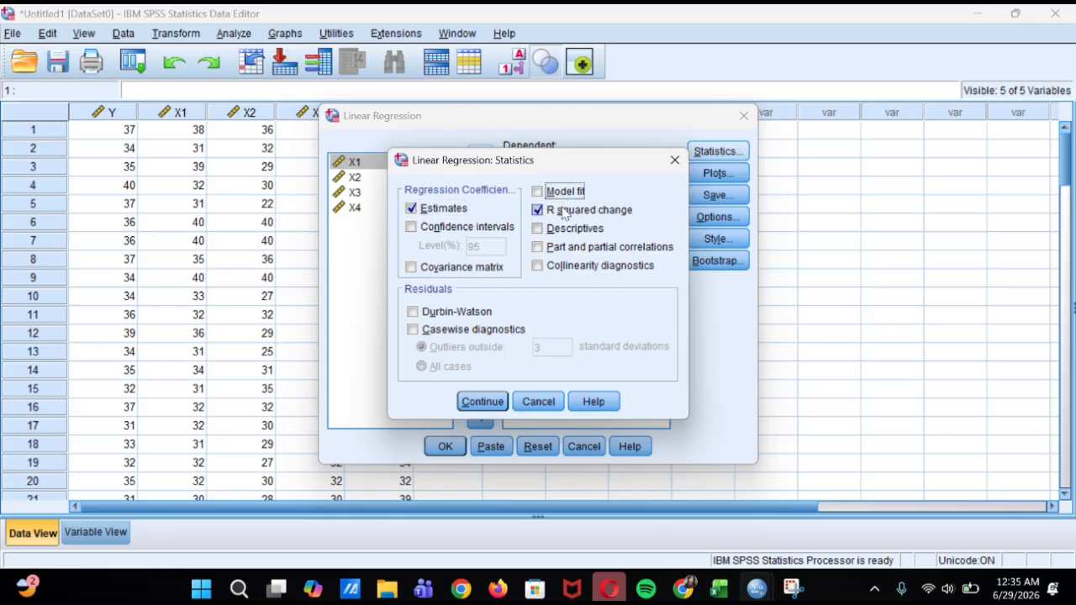
pyautogui.click(561, 207)
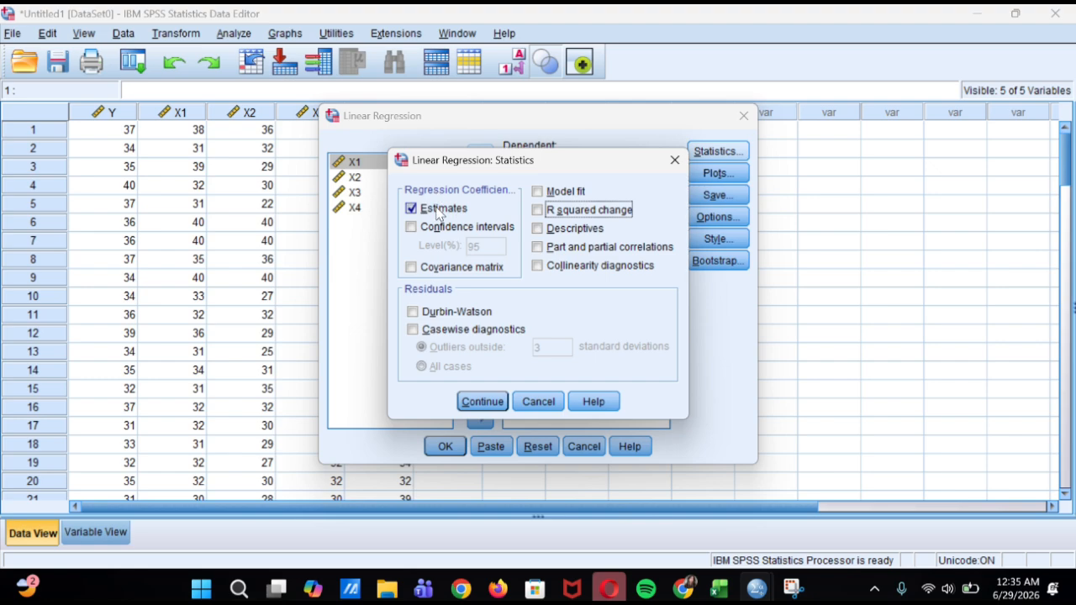
pyautogui.click(441, 212)
pyautogui.click(564, 237)
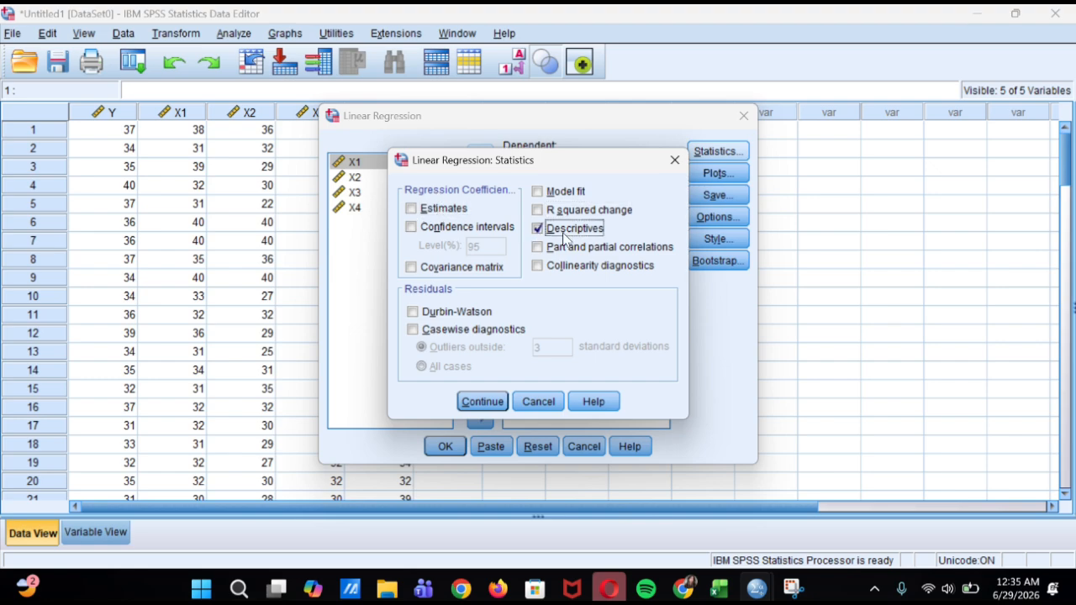
pyautogui.click(563, 267)
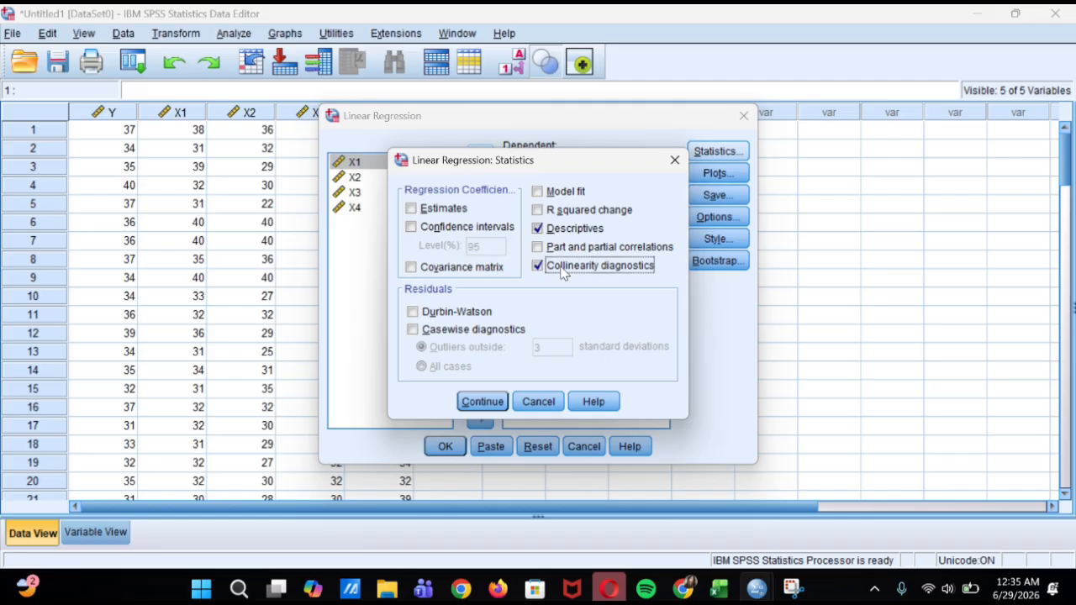
pyautogui.click(483, 403)
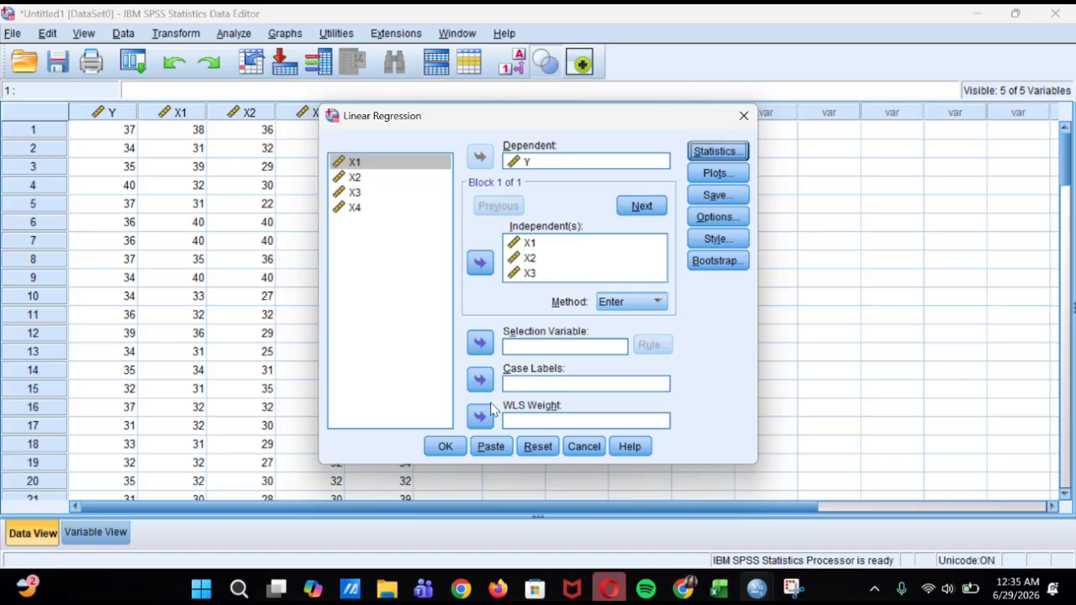
pyautogui.click(444, 445)
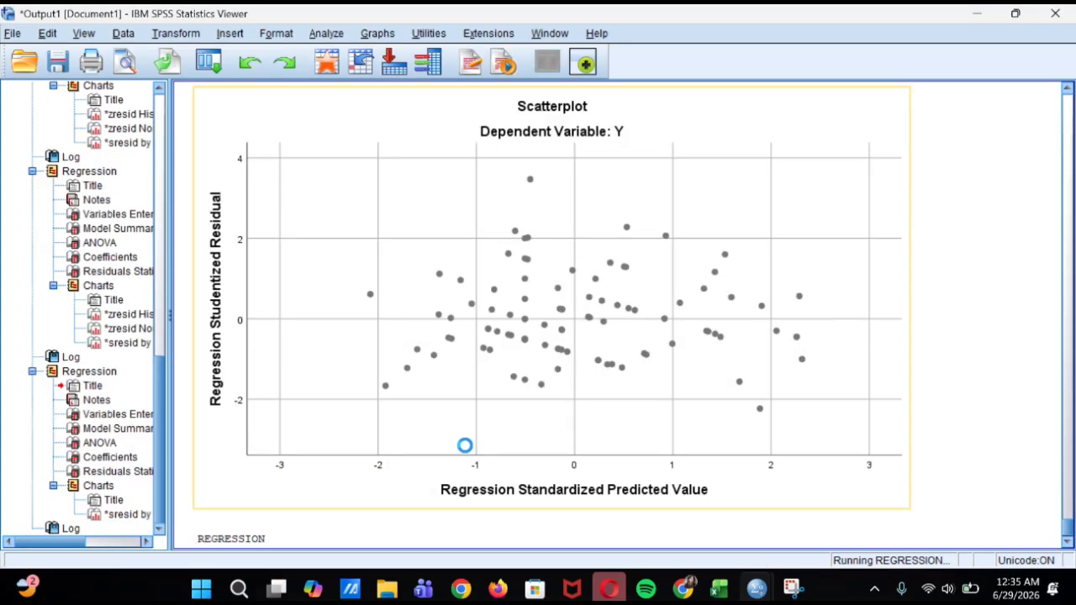
# Step: Examine the correlations, the Tolerance and VIF values in the Coefficients table, and the collinearity diagnostics of the new regression
pyautogui.click(635, 331)
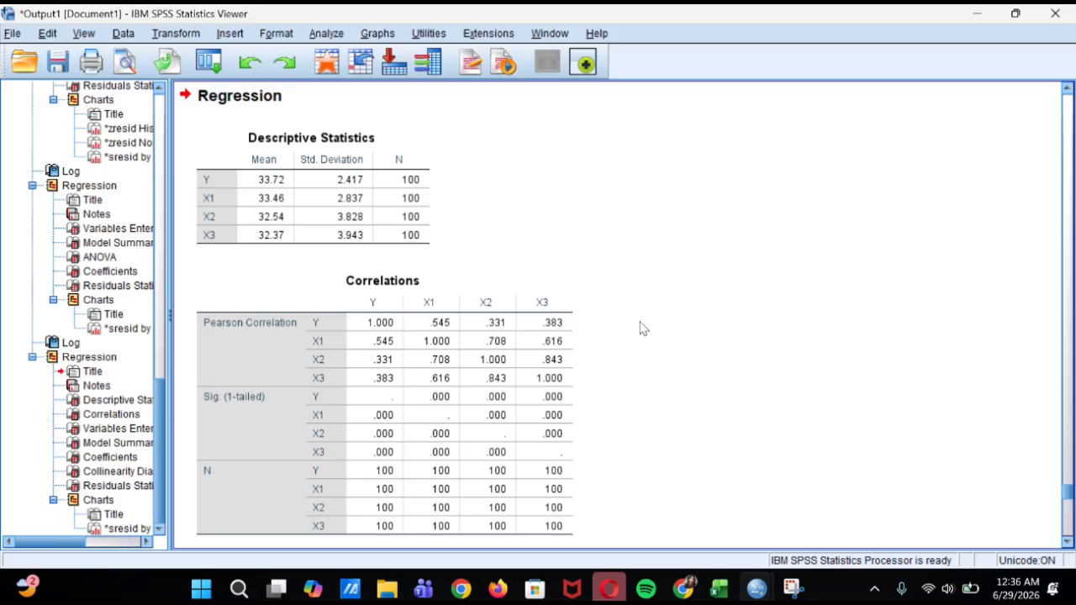
pyautogui.scroll(-3, 639, 328)
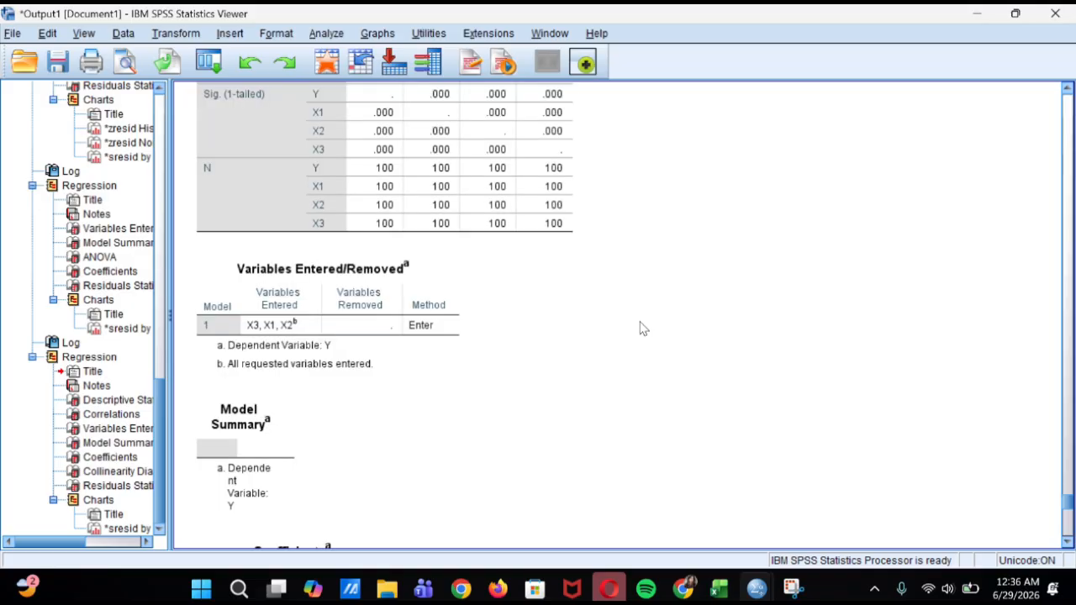
pyautogui.scroll(-1, 639, 328)
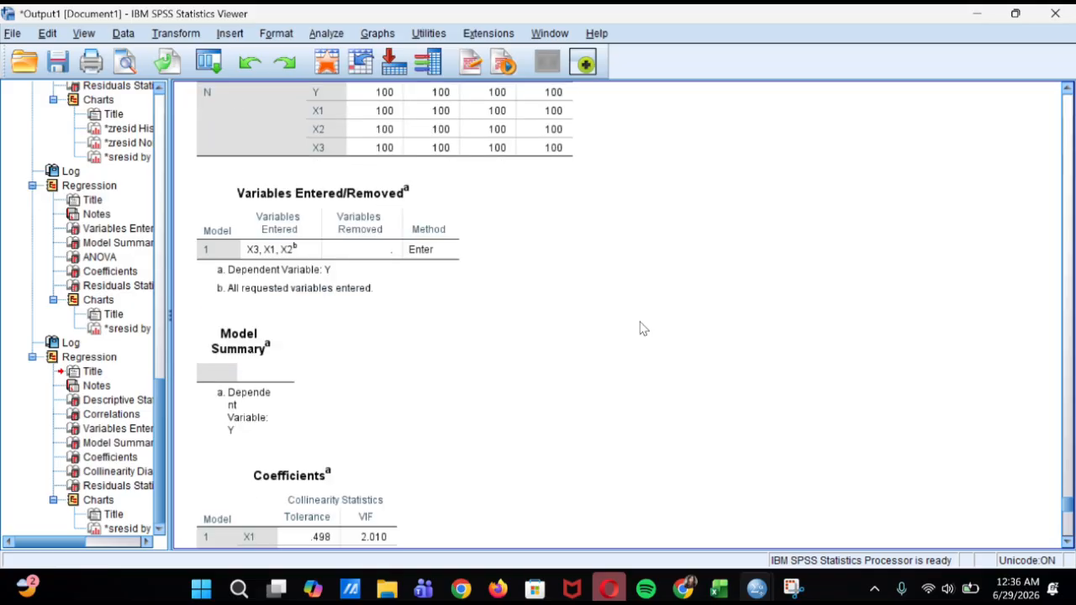
pyautogui.scroll(3, 639, 328)
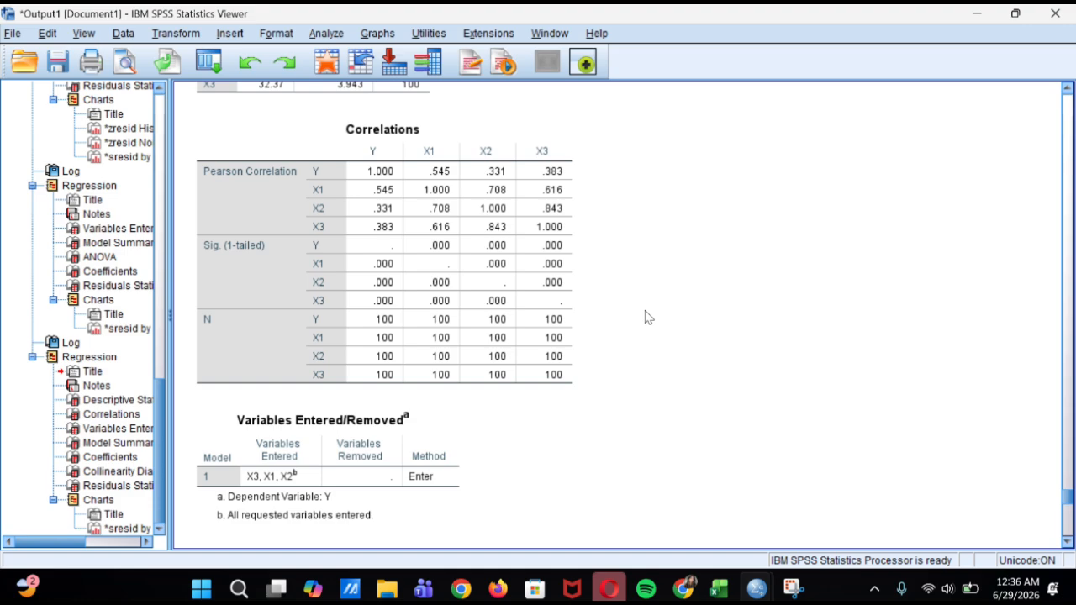
pyautogui.click(514, 256)
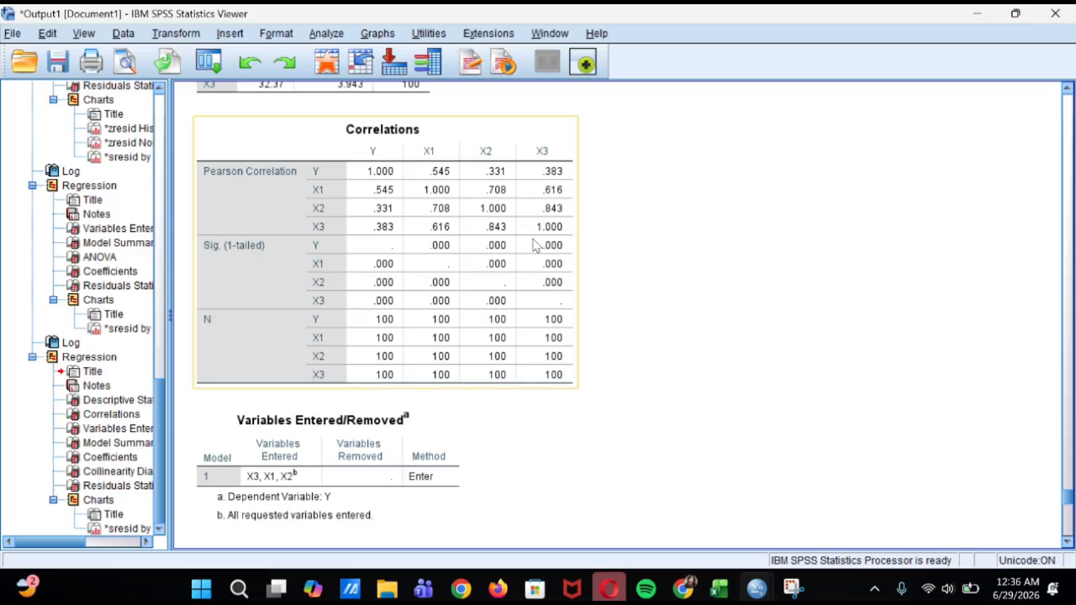
pyautogui.click(579, 254)
pyautogui.scroll(-5, 521, 241)
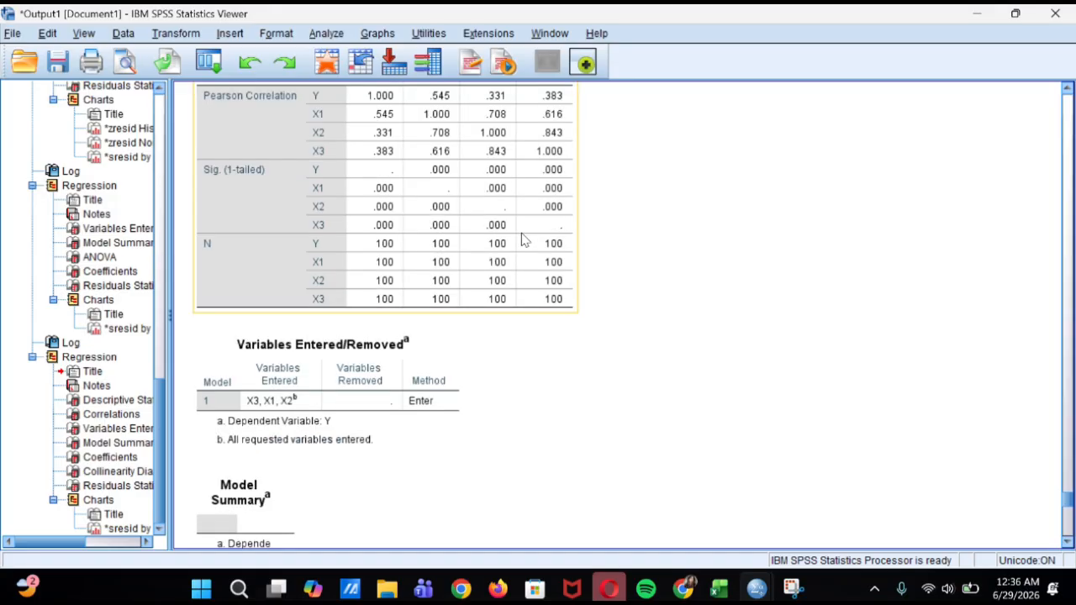
pyautogui.scroll(-8, 522, 241)
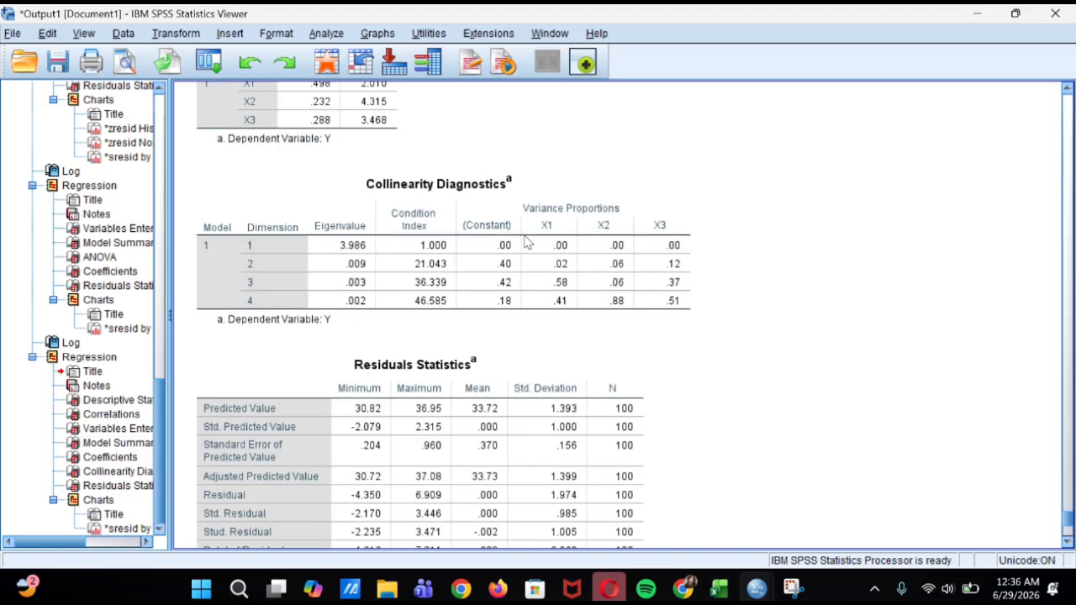
pyautogui.scroll(-9, 525, 242)
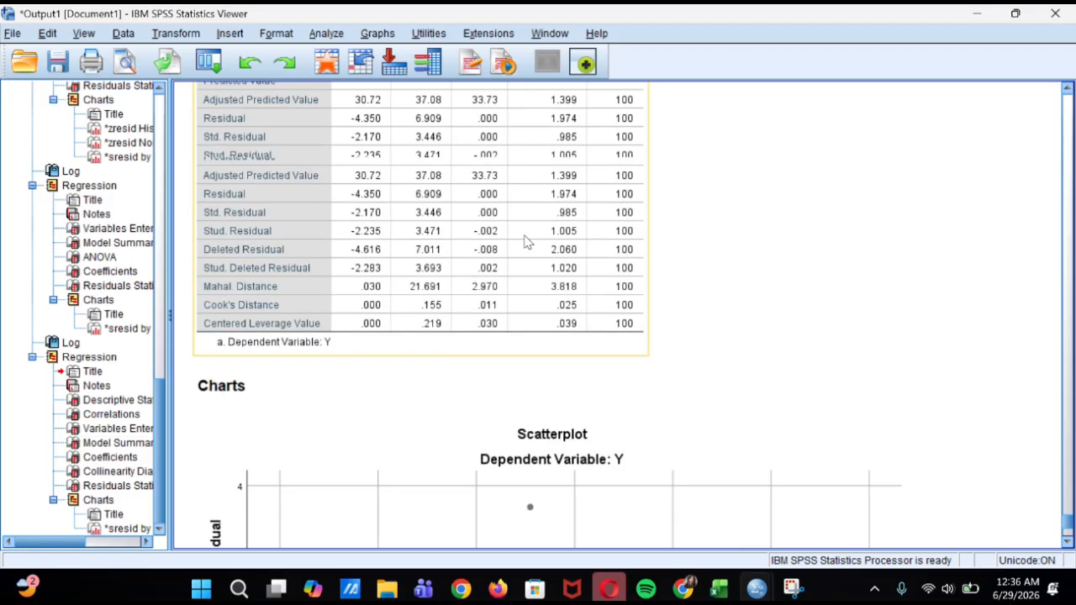
pyautogui.scroll(6, 524, 241)
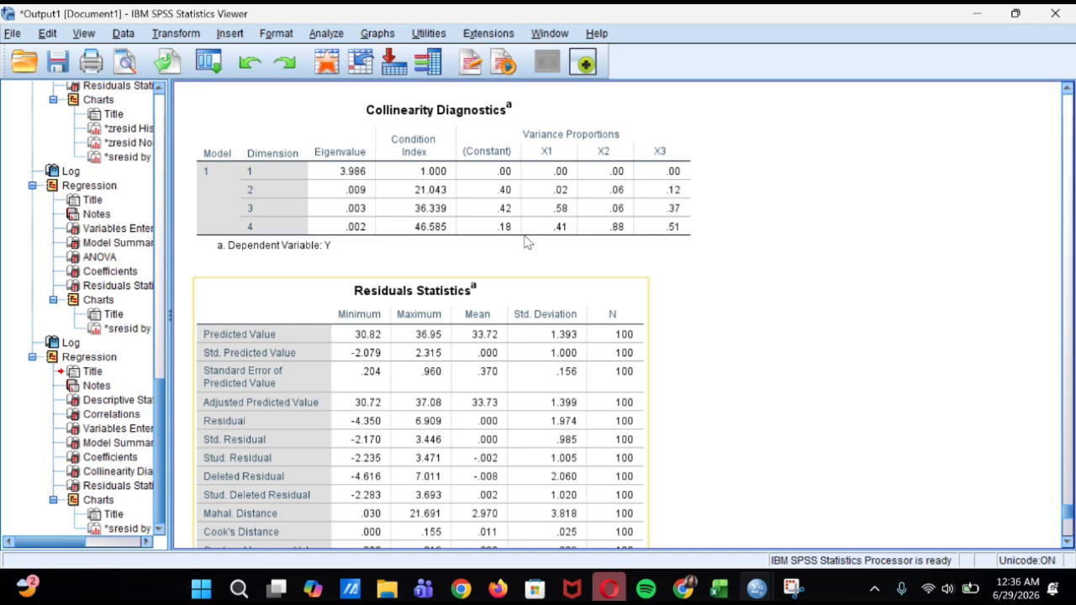
pyautogui.scroll(3, 525, 241)
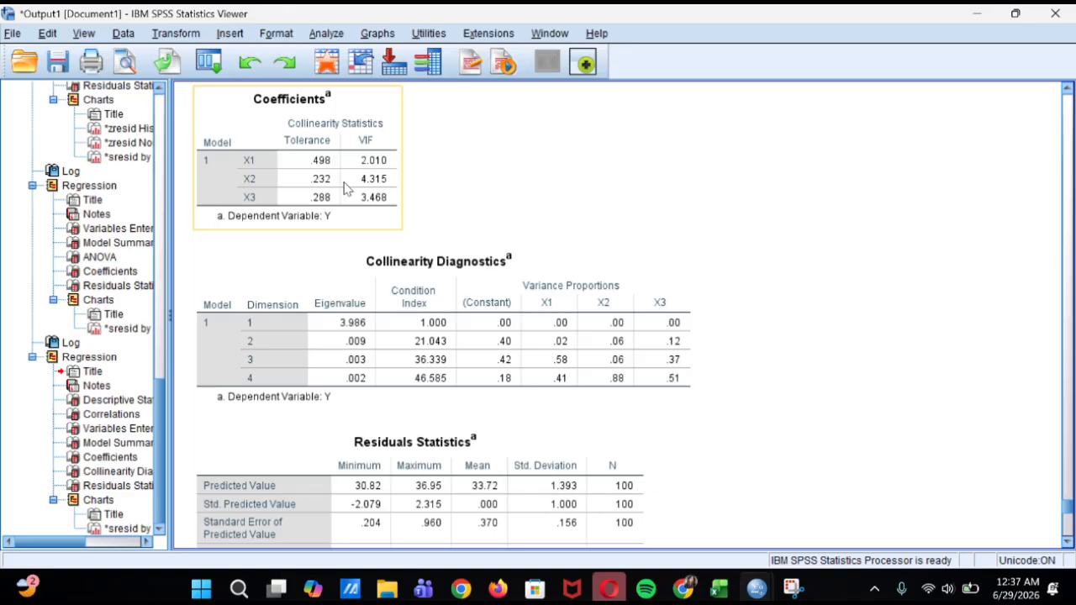
# Step: Rerun the linear regression of Y on X1, X2 and X3 from the dataset for the hypothesis test, keeping the current settings
pyautogui.click(444, 32)
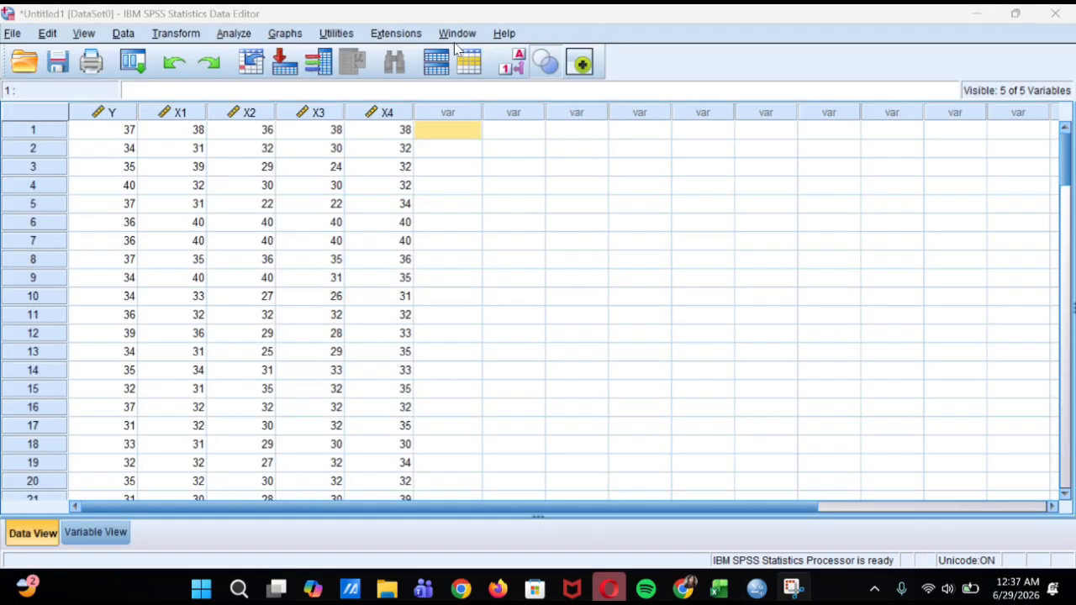
pyautogui.click(241, 38)
pyautogui.moveTo(270, 234)
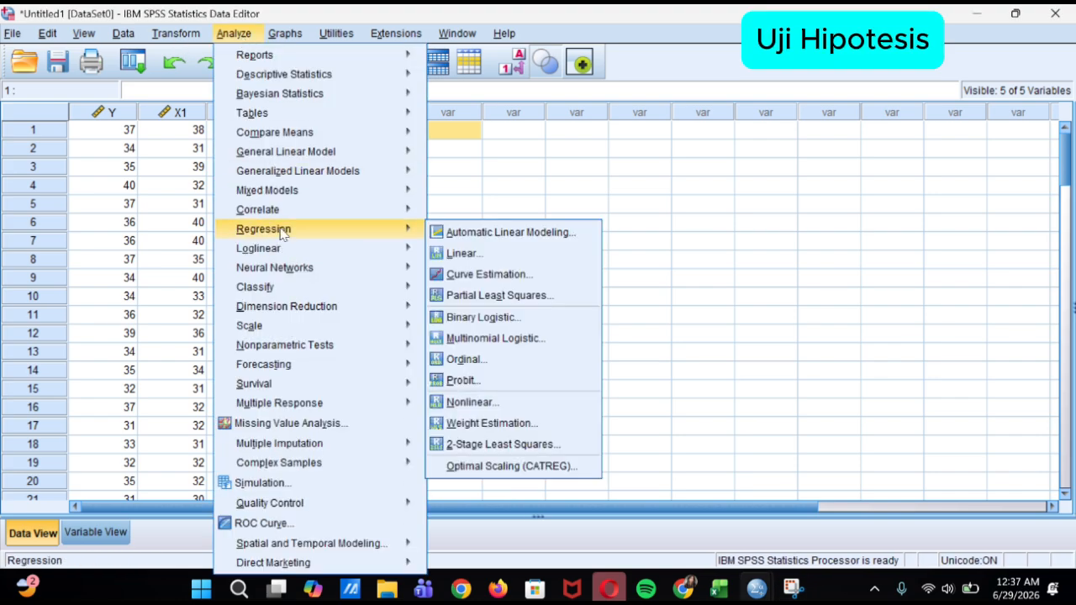
pyautogui.click(458, 253)
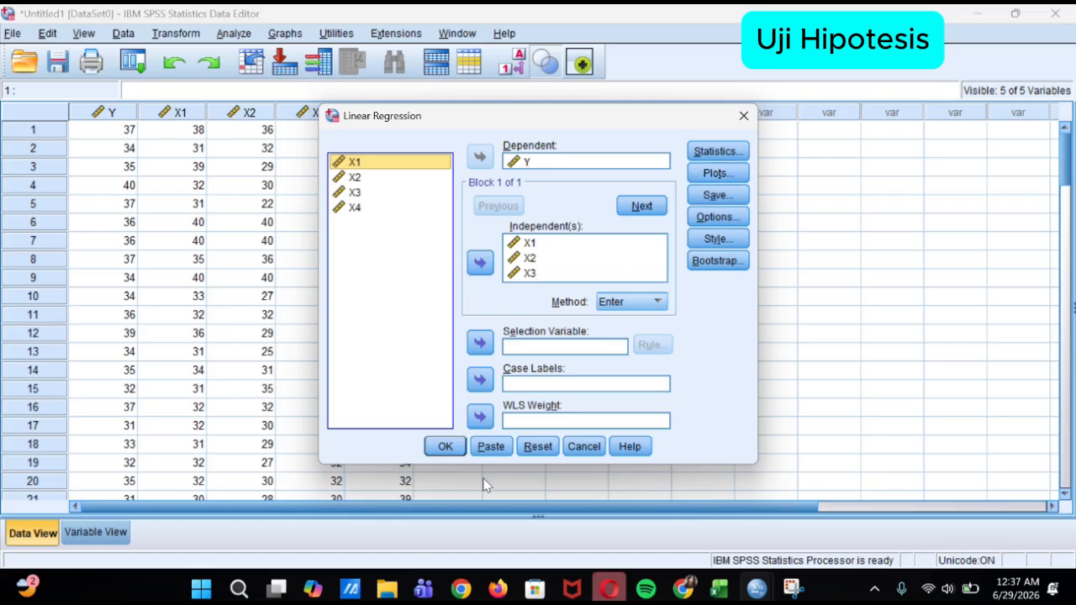
pyautogui.click(448, 447)
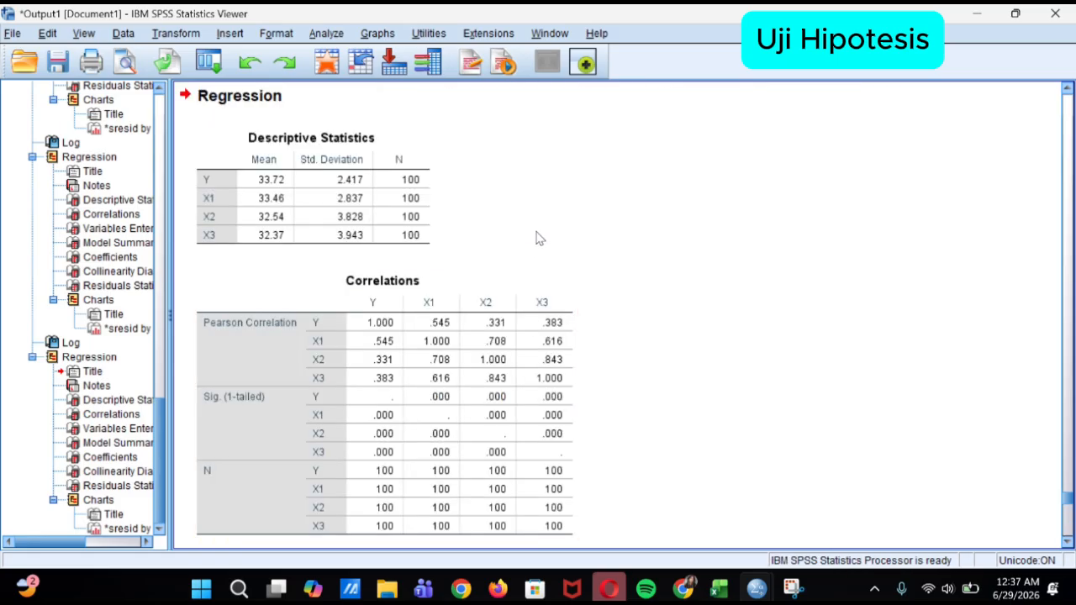
# Step: Find the earlier regression output containing the t-test Coefficients, ANOVA and Model Summary tables, and examine their significance and R Square values
pyautogui.scroll(-2, 538, 238)
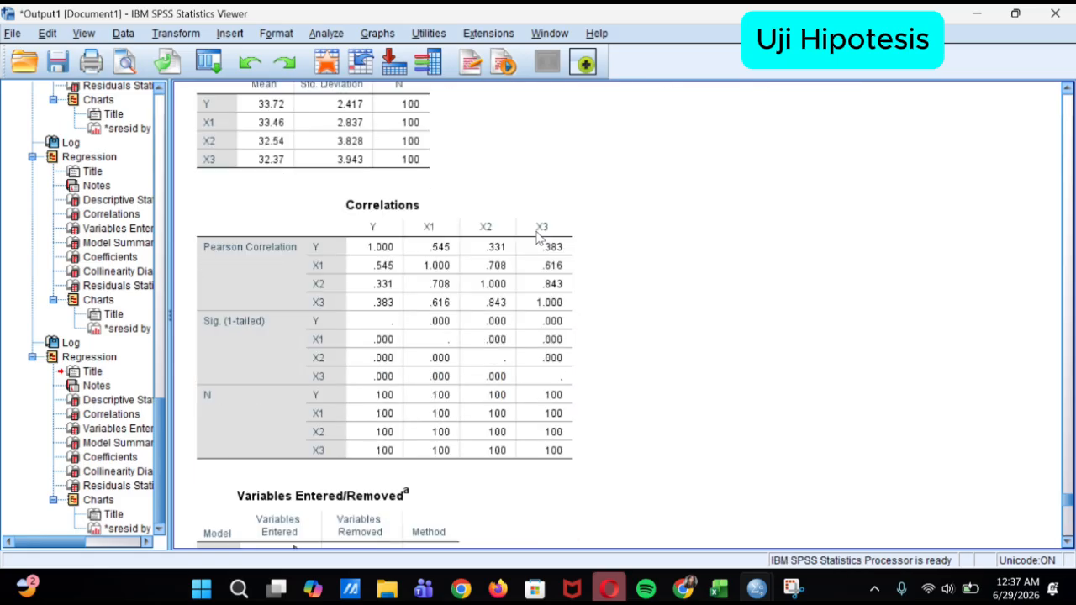
pyautogui.scroll(-6, 538, 238)
pyautogui.scroll(8, 542, 242)
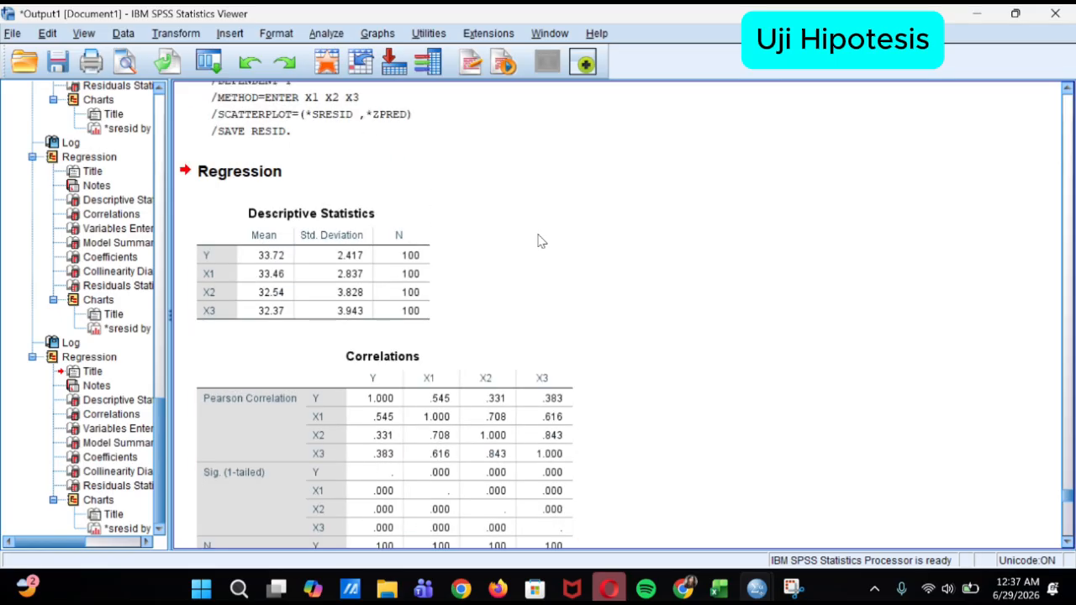
pyautogui.scroll(15, 541, 242)
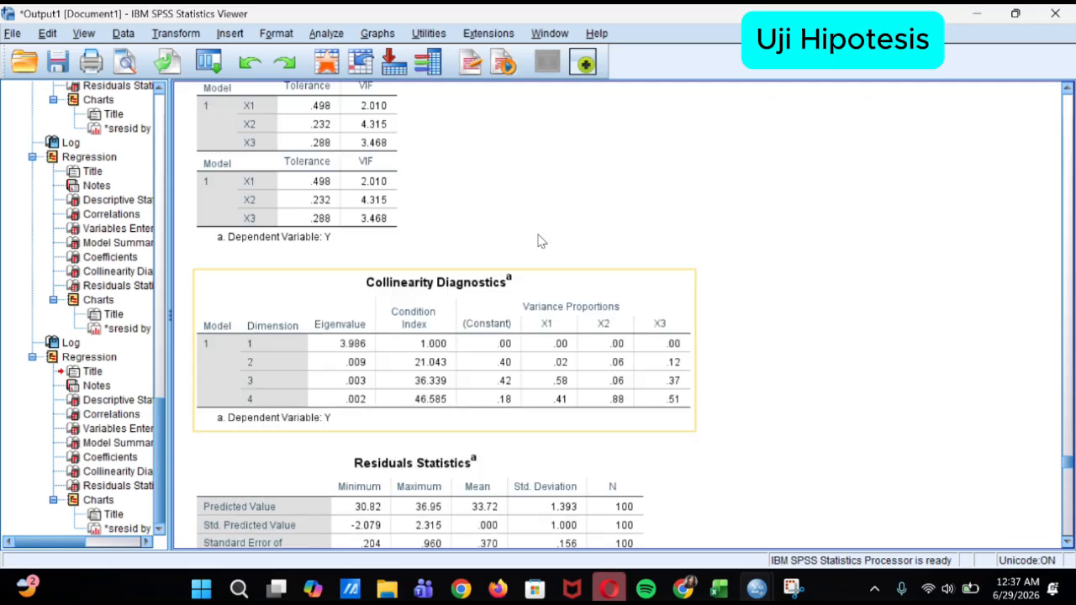
pyautogui.scroll(15, 542, 241)
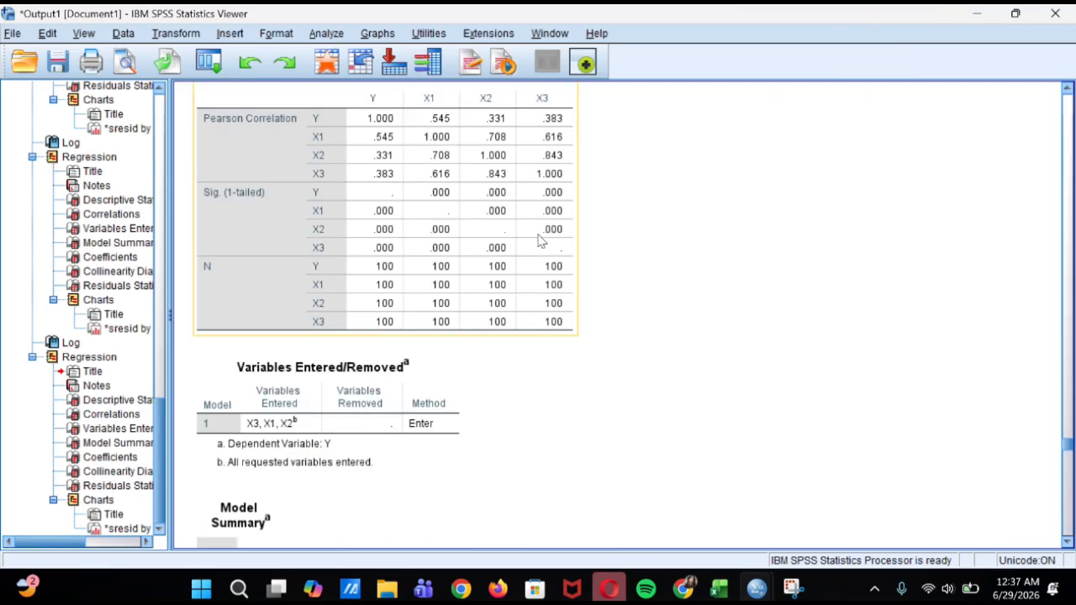
pyautogui.scroll(10, 541, 241)
pyautogui.scroll(-15, 541, 241)
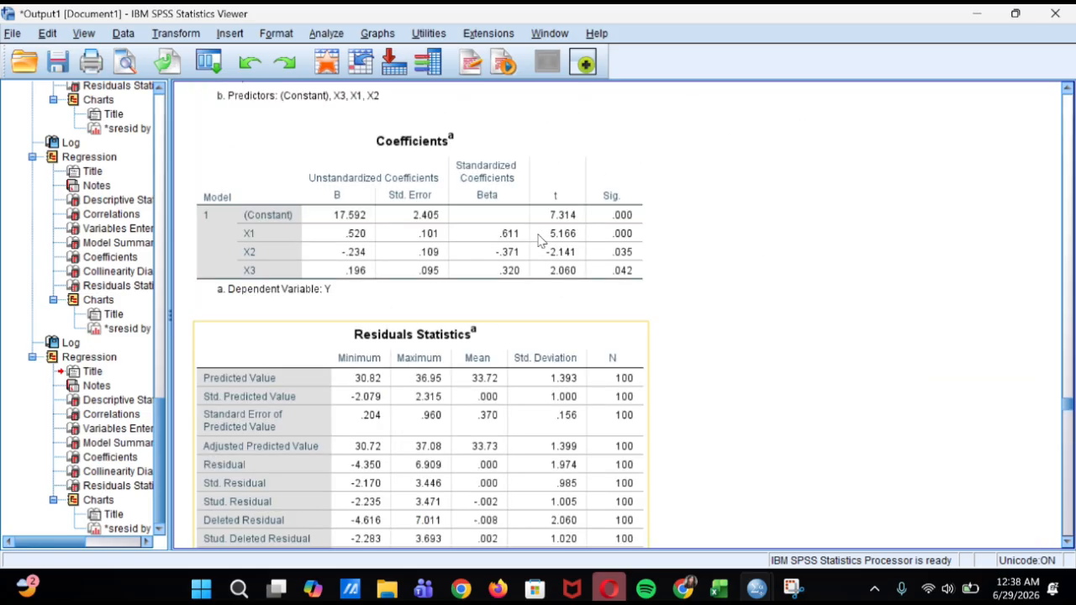
pyautogui.scroll(5, 542, 242)
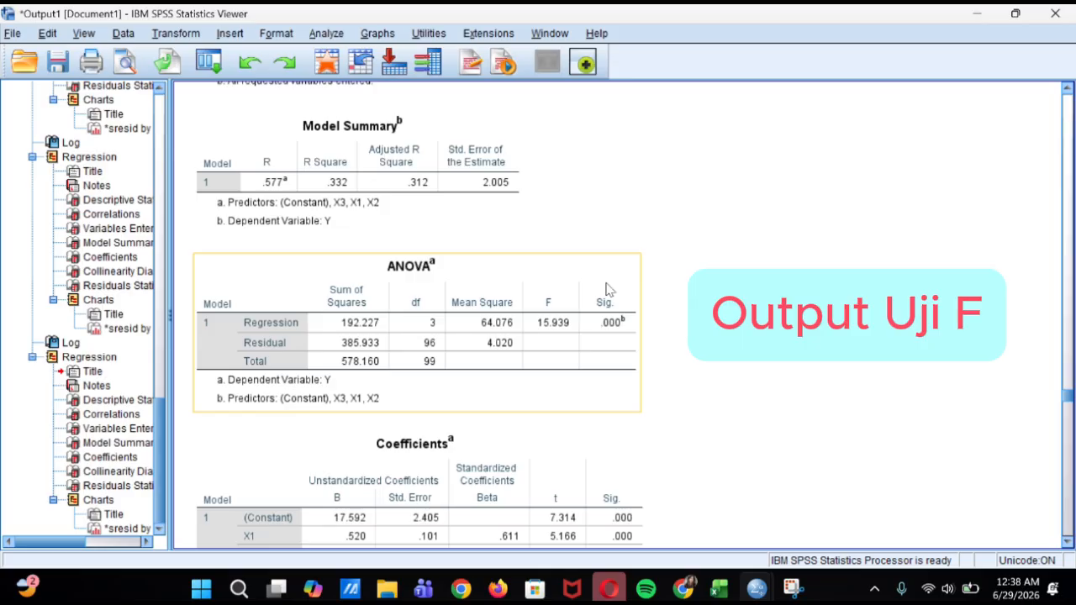
pyautogui.scroll(3, 521, 300)
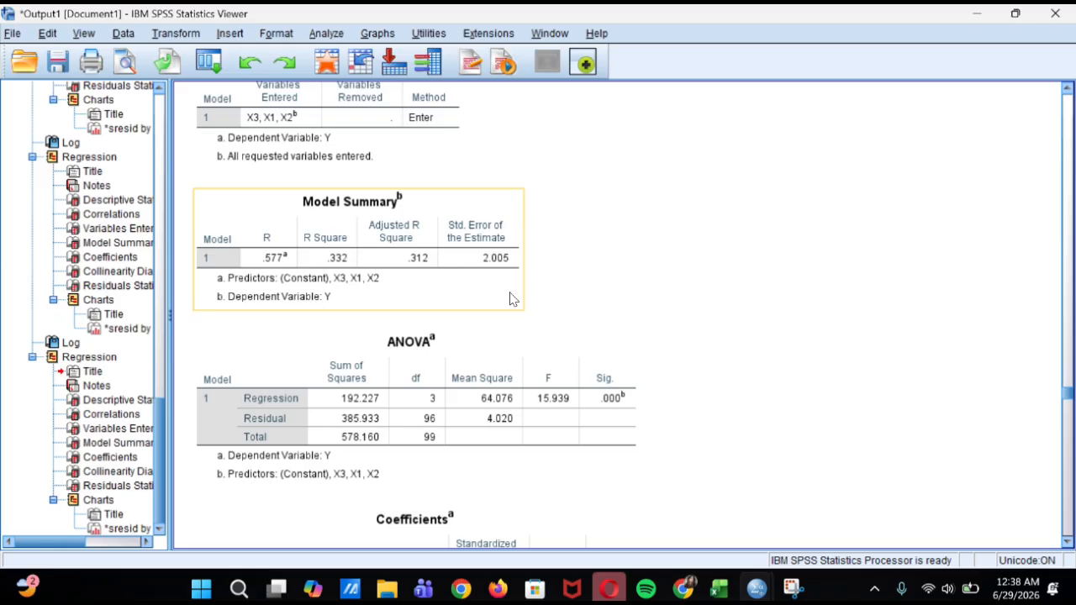
pyautogui.scroll(-3, 513, 300)
pyautogui.scroll(-10, 545, 322)
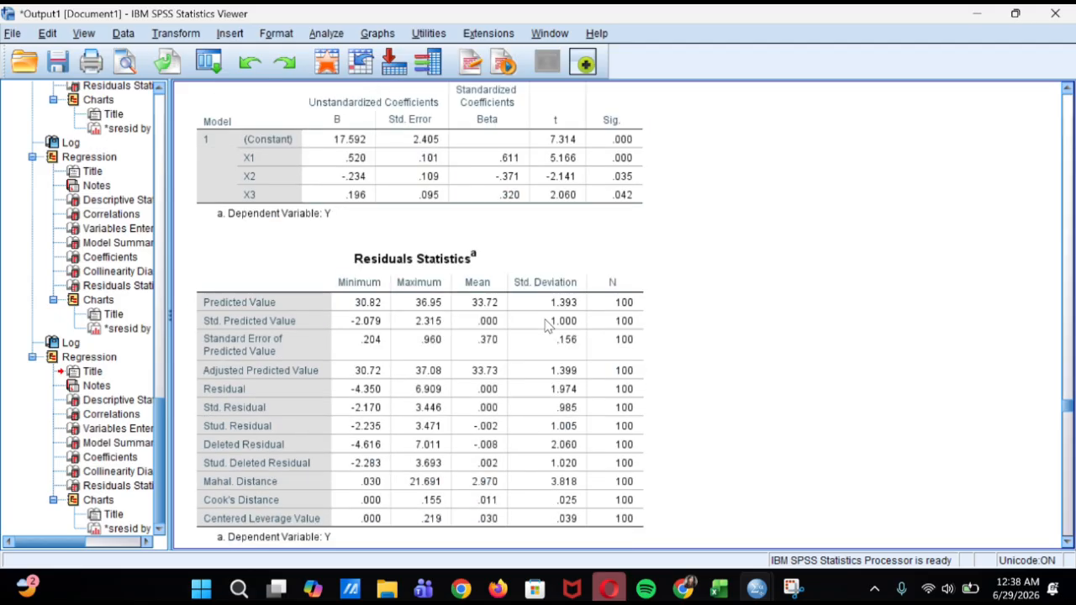
# Step: Compare the collinearity-only regression output with the earlier regression's ANOVA and Coefficients tables, and examine their F, t and Sig. values
pyautogui.scroll(-15, 545, 325)
pyautogui.scroll(-10, 545, 325)
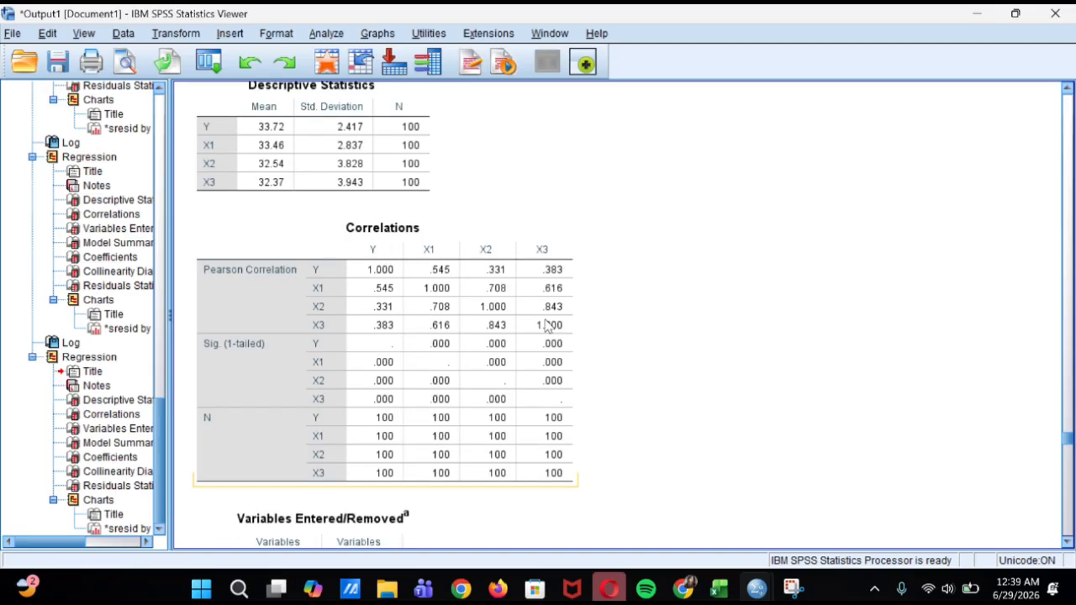
pyautogui.scroll(-10, 545, 325)
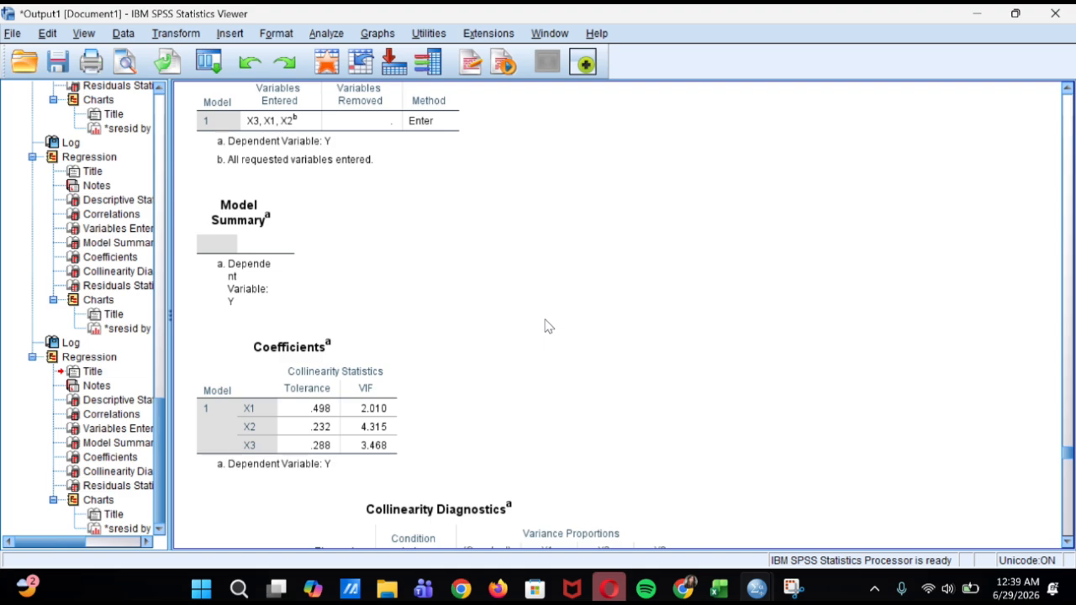
pyautogui.scroll(20, 545, 325)
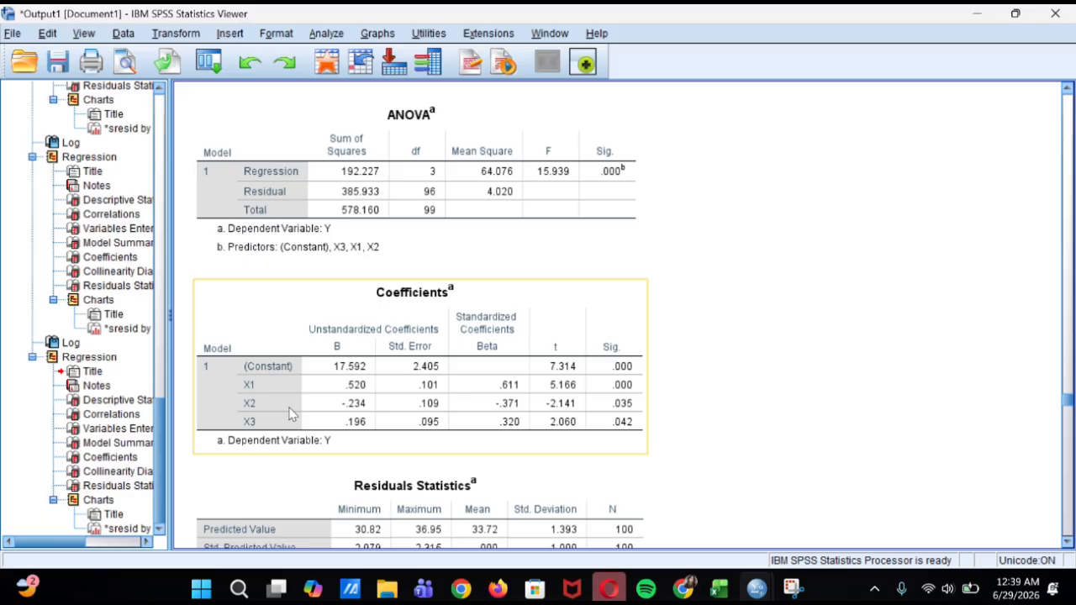
# Step: Look through the two collinearity-only regression outputs, from their correlations to the final scatterplot, for a Model Summary with R Square values
pyautogui.scroll(-20, 290, 414)
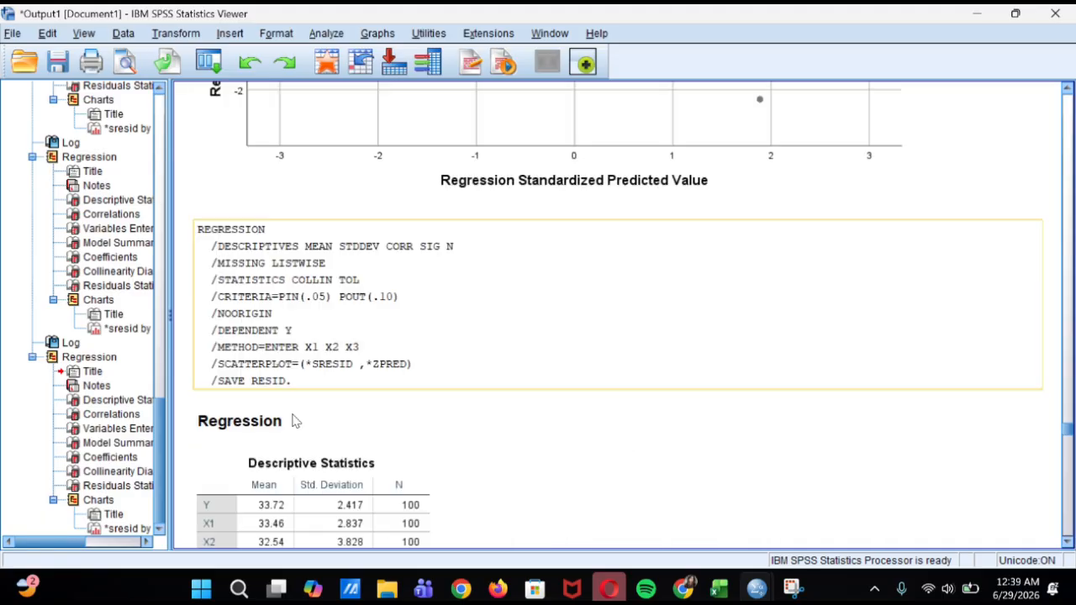
pyautogui.scroll(-5, 293, 420)
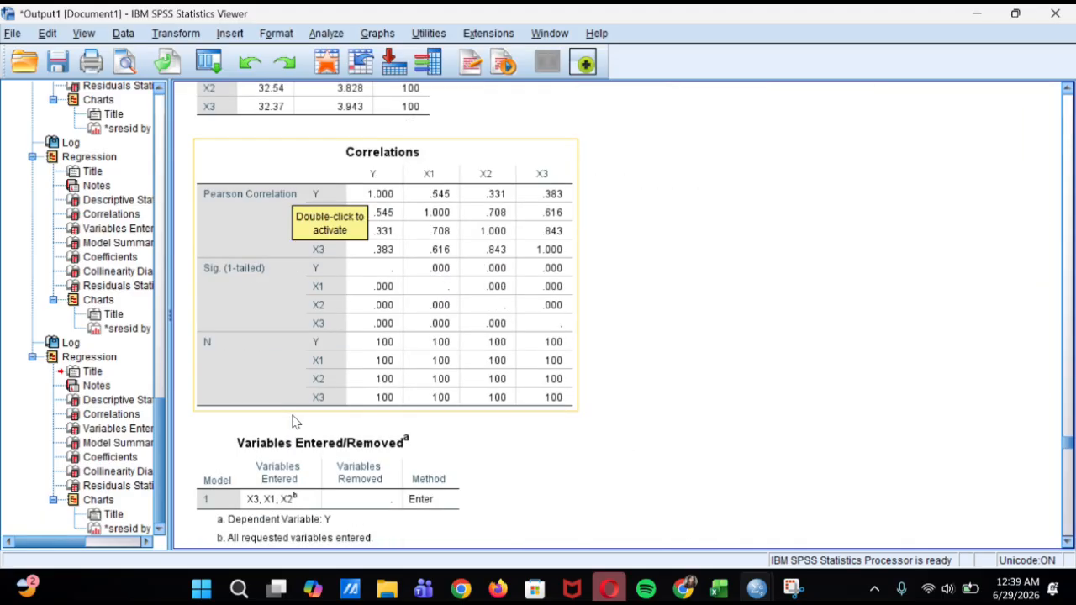
pyautogui.scroll(-8, 294, 423)
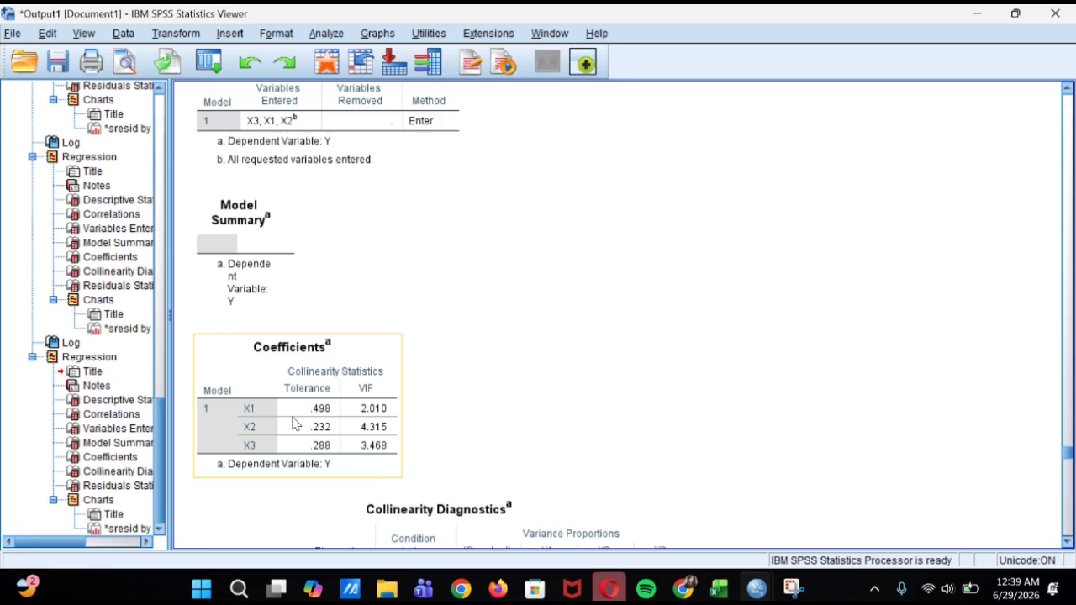
pyautogui.scroll(2, 293, 425)
pyautogui.scroll(2, 294, 425)
pyautogui.rightClick(293, 423)
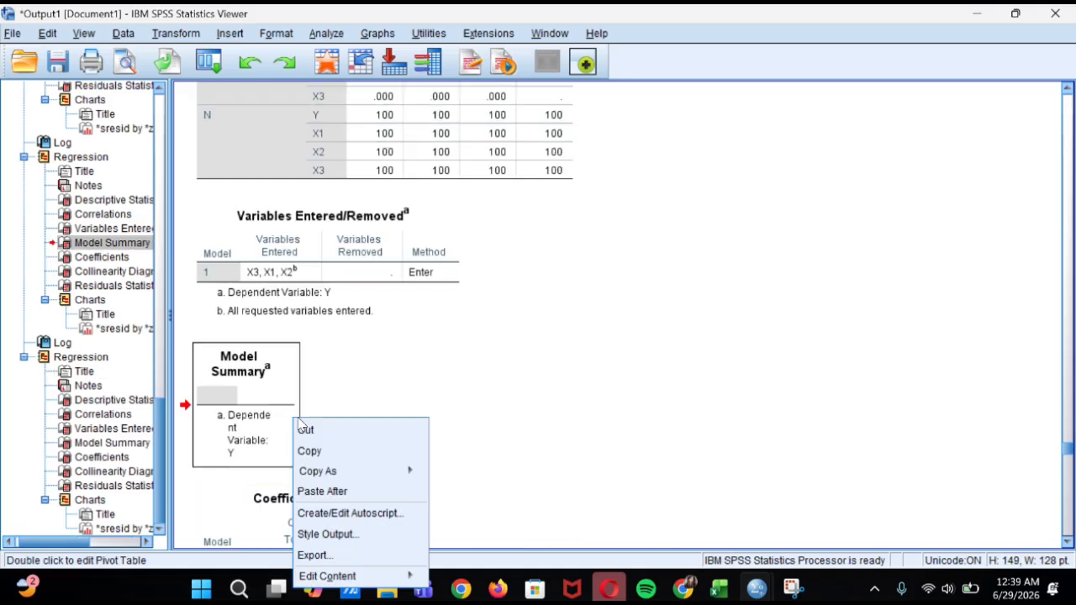
pyautogui.click(457, 317)
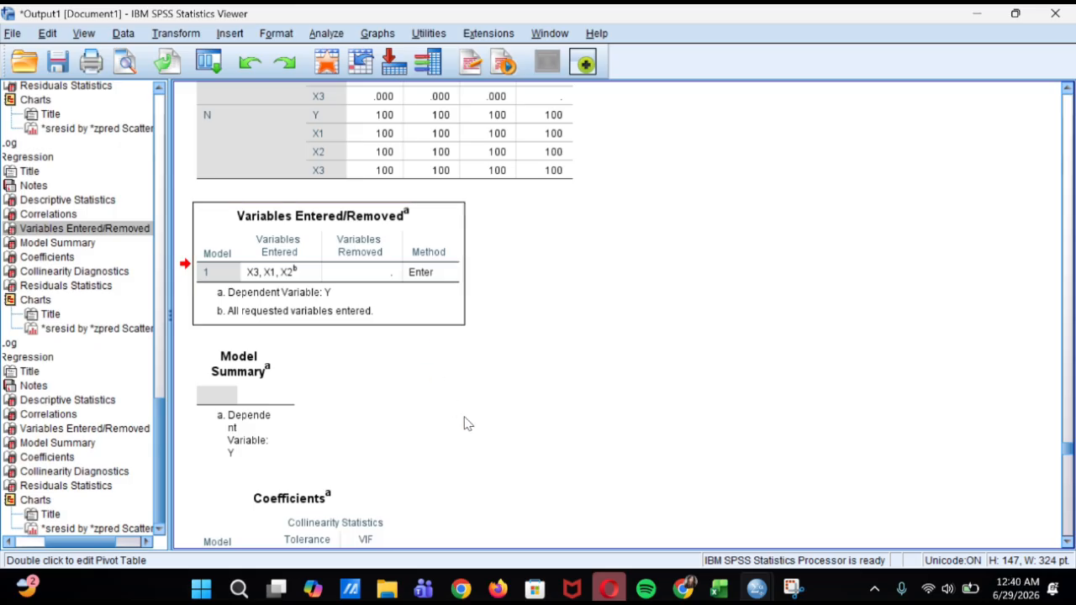
pyautogui.scroll(-20, 467, 423)
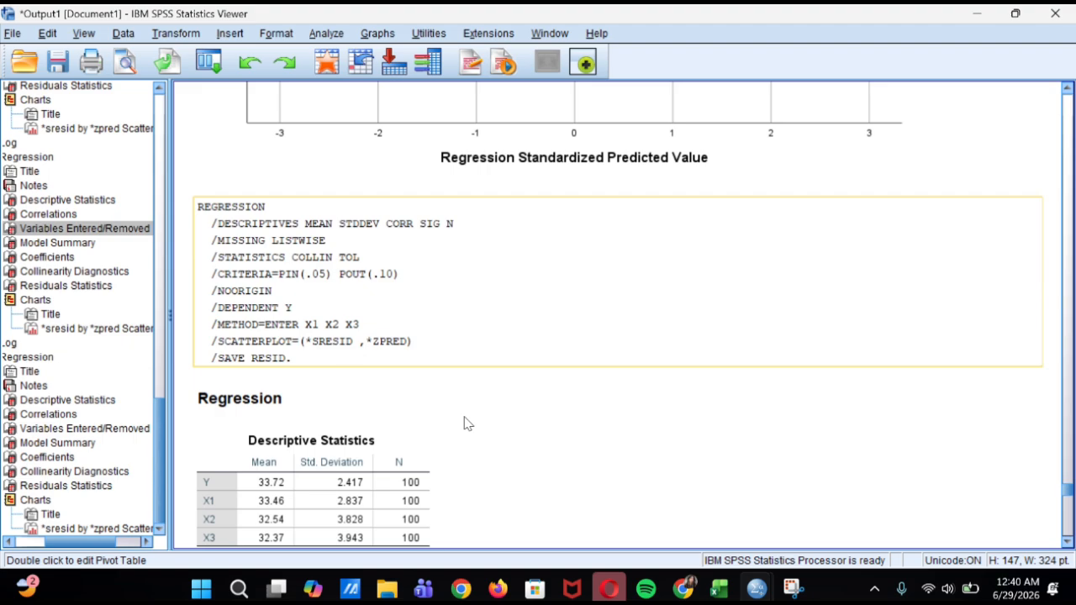
pyautogui.scroll(-10, 468, 423)
pyautogui.scroll(-5, 468, 423)
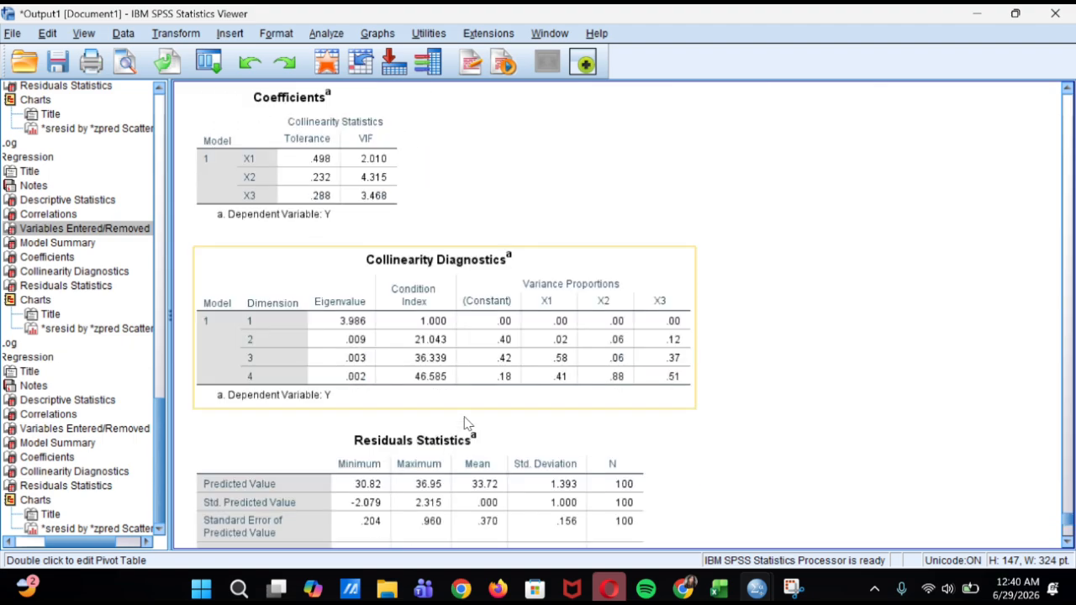
pyautogui.scroll(-10, 467, 423)
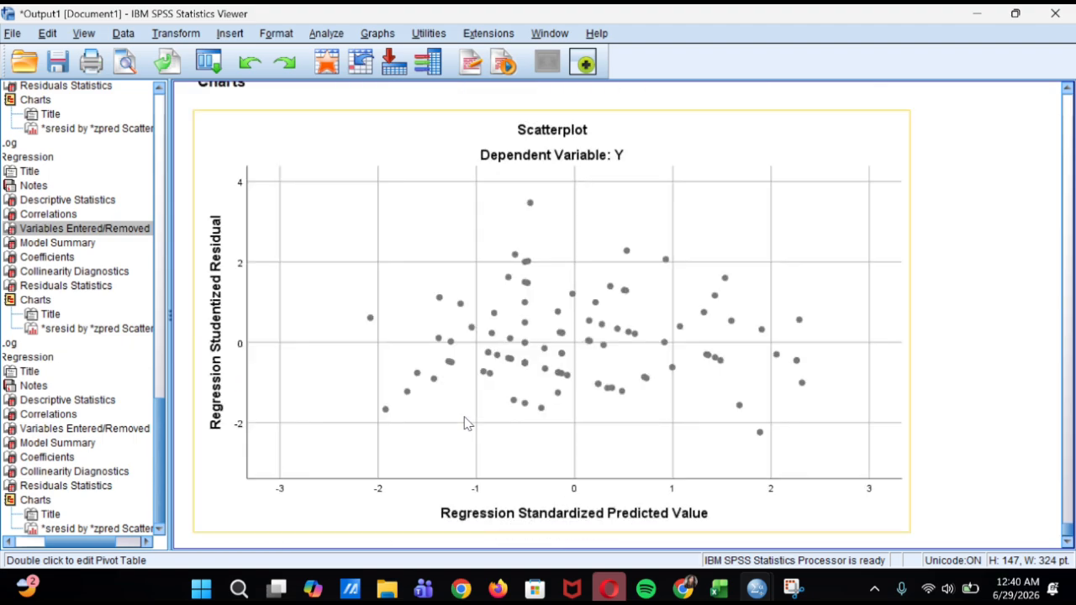
pyautogui.scroll(15, 467, 423)
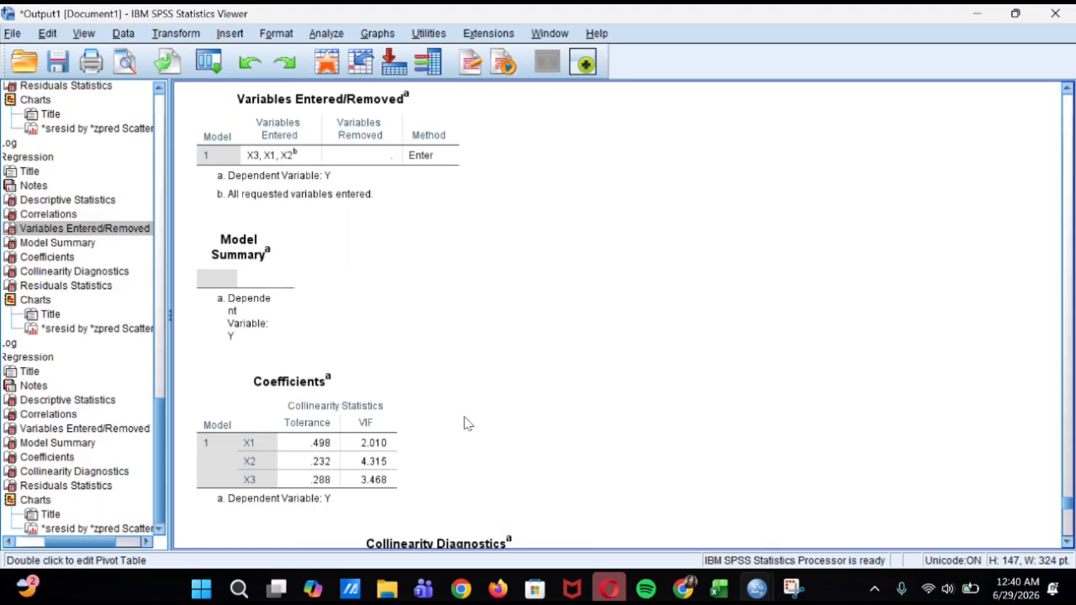
# Step: Return to the earlier regression output and select its Model Summary table to examine the coefficient of determination
pyautogui.scroll(2, 467, 423)
pyautogui.scroll(2, 468, 423)
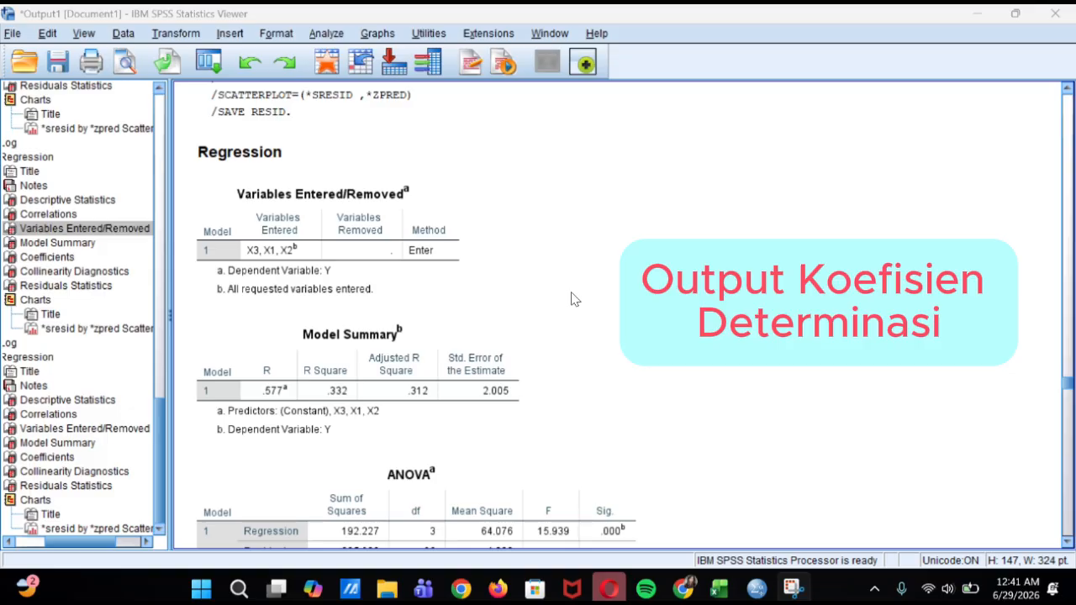
pyautogui.click(501, 429)
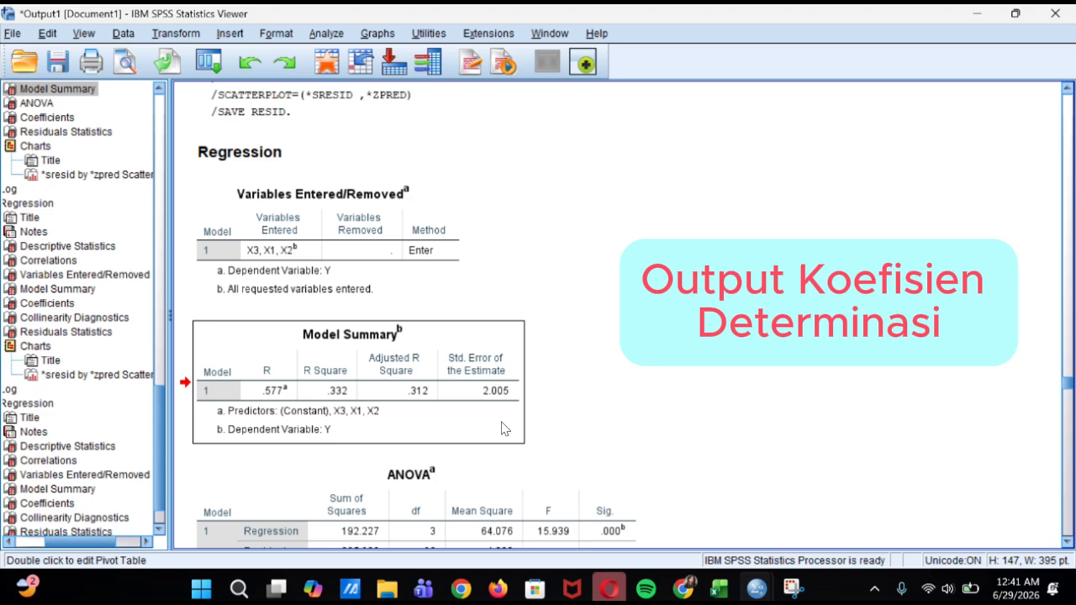